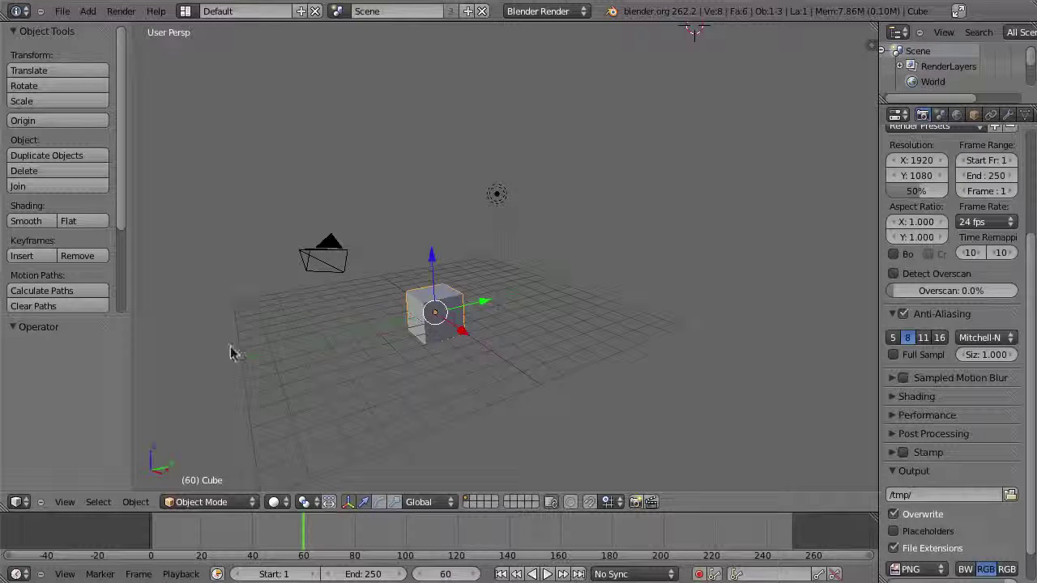
Step: Change the 3D viewport into a Movie Clip Editor
{"action": "left_click", "coordinate": [16, 501]}
{"action": "left_click", "coordinate": [46, 370]}
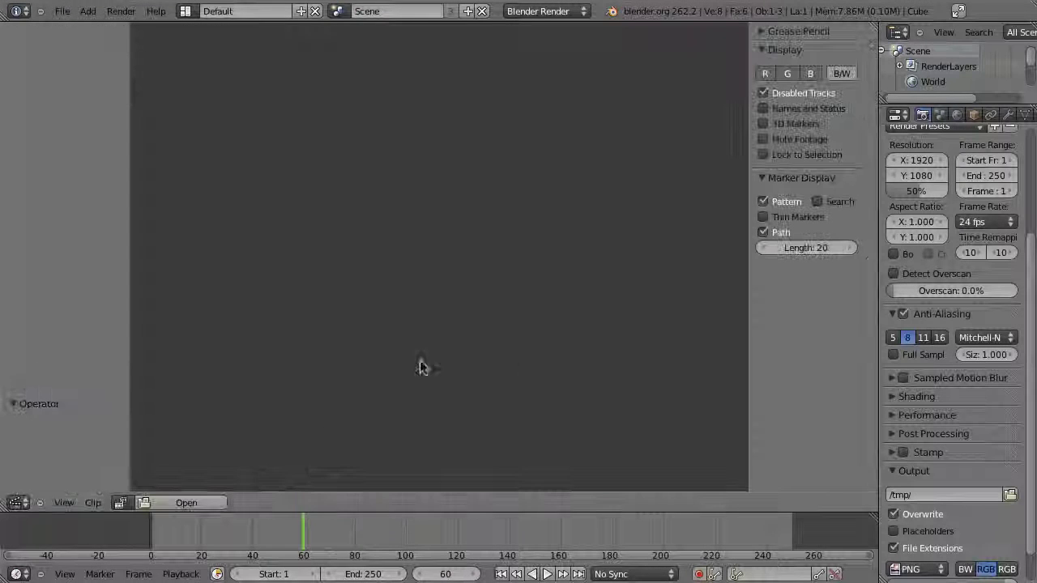
Step: Switch to the Finder's Bridges folder, preview the footage images, check their pixel dimensions, and return to Blender
{"action": "key", "text": "super+Tab"}
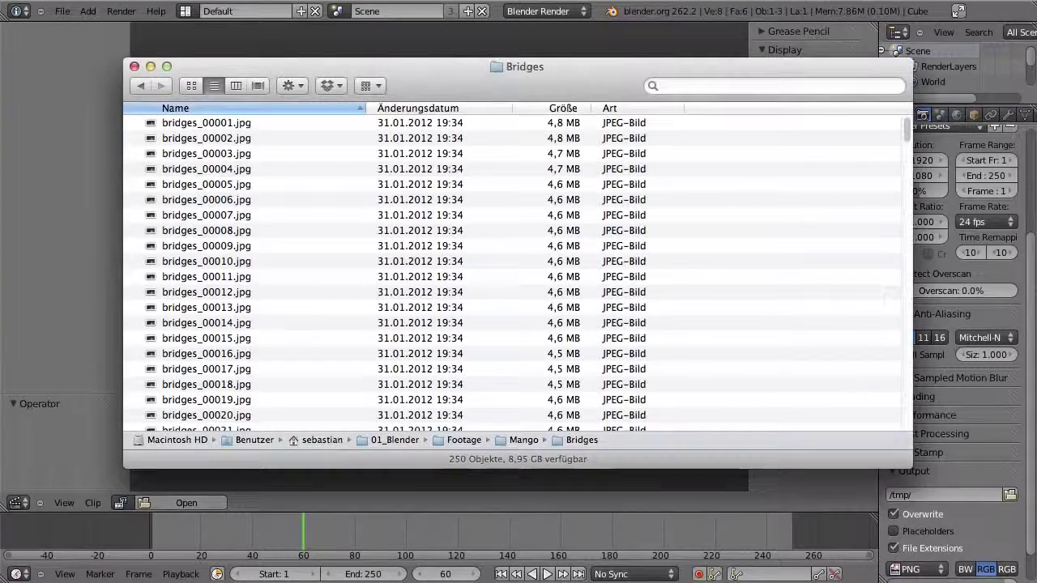
{"action": "left_click", "coordinate": [193, 123]}
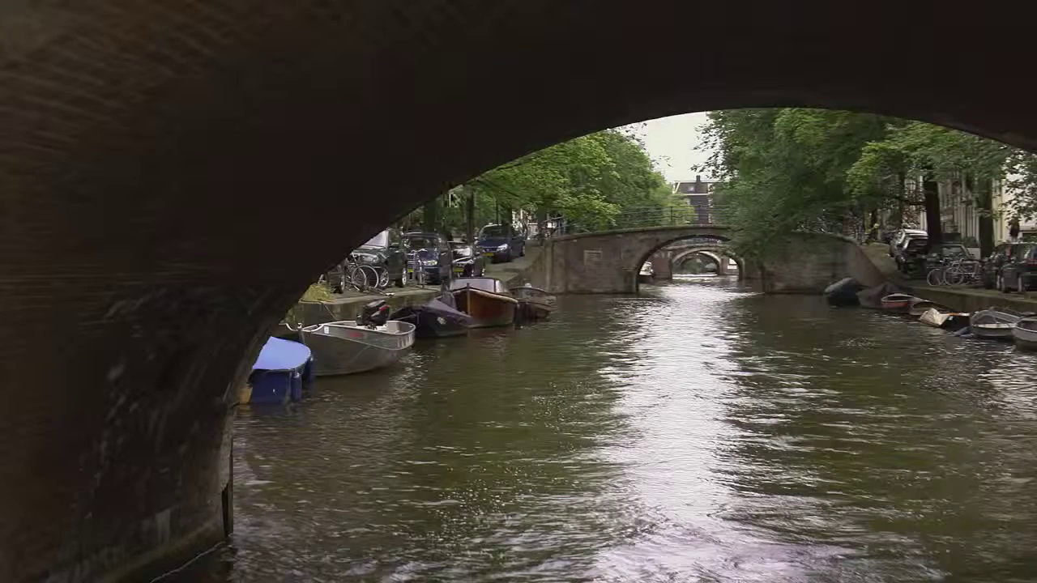
{"action": "key", "text": "Escape"}
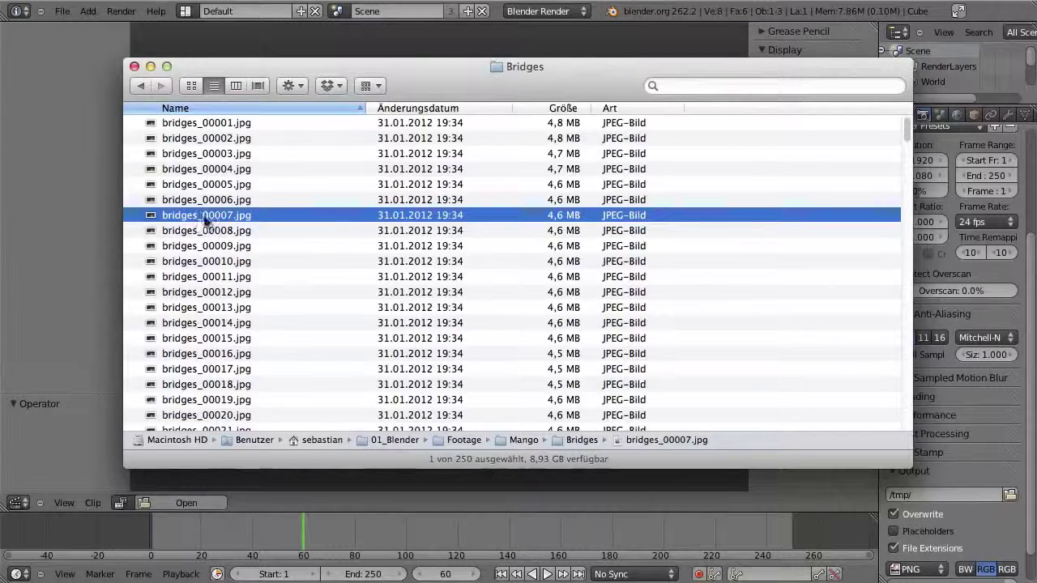
{"action": "key", "text": "space"}
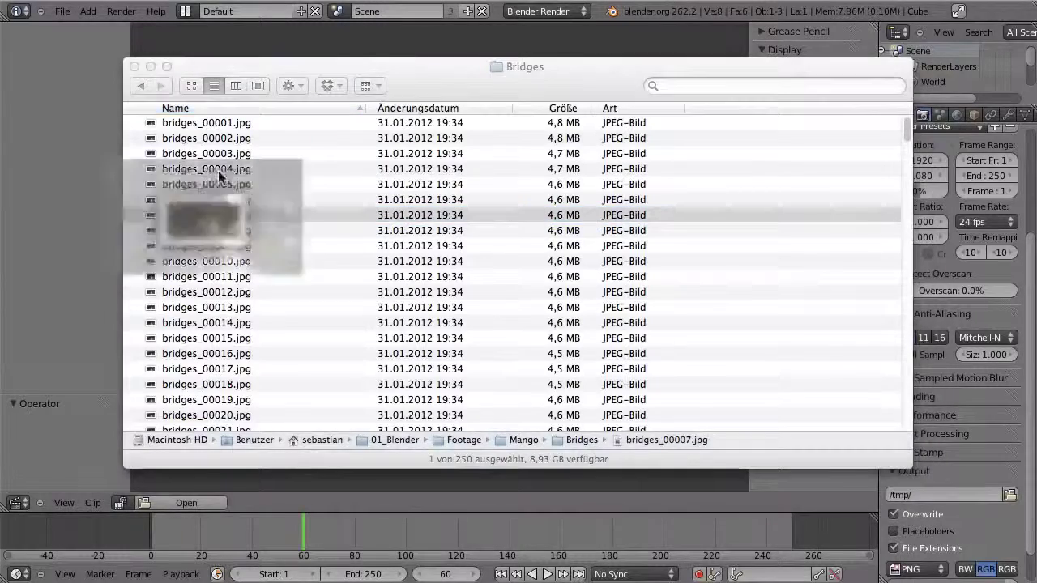
{"action": "scroll", "coordinate": [518, 291], "scroll_direction": "up", "scroll_amount": 3}
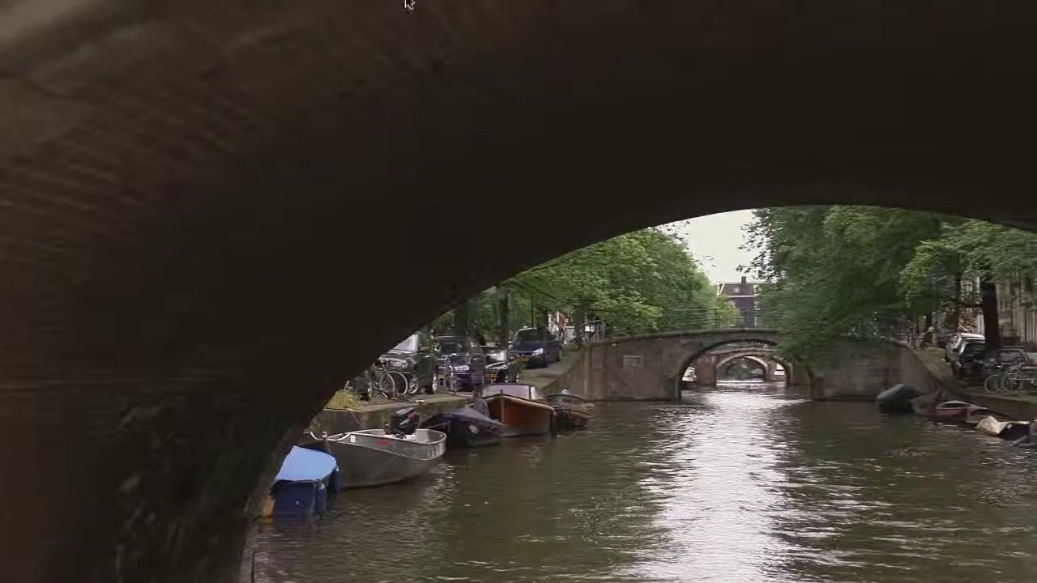
{"action": "key", "text": "super+i"}
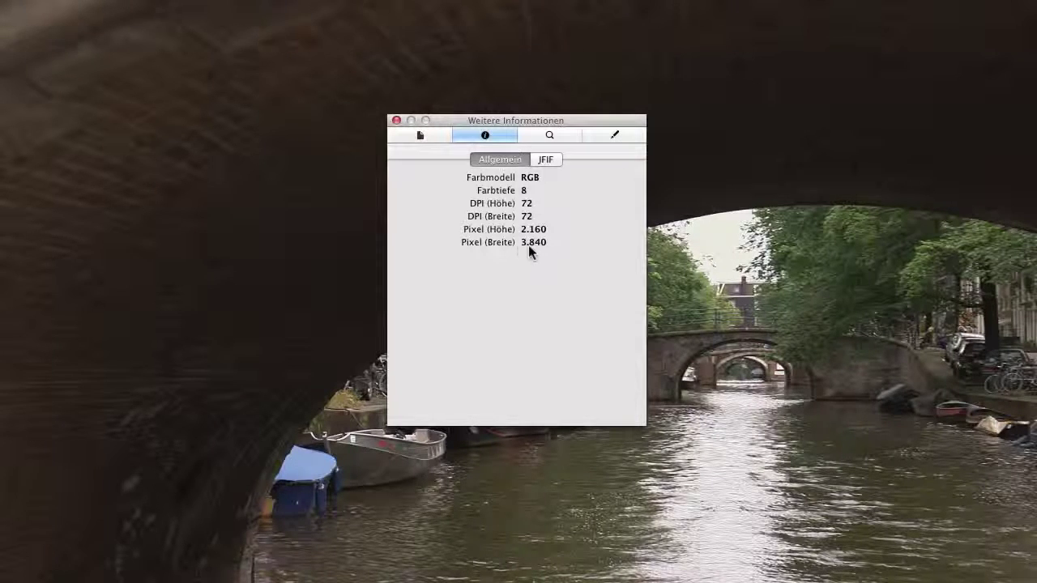
{"action": "left_click", "coordinate": [396, 121]}
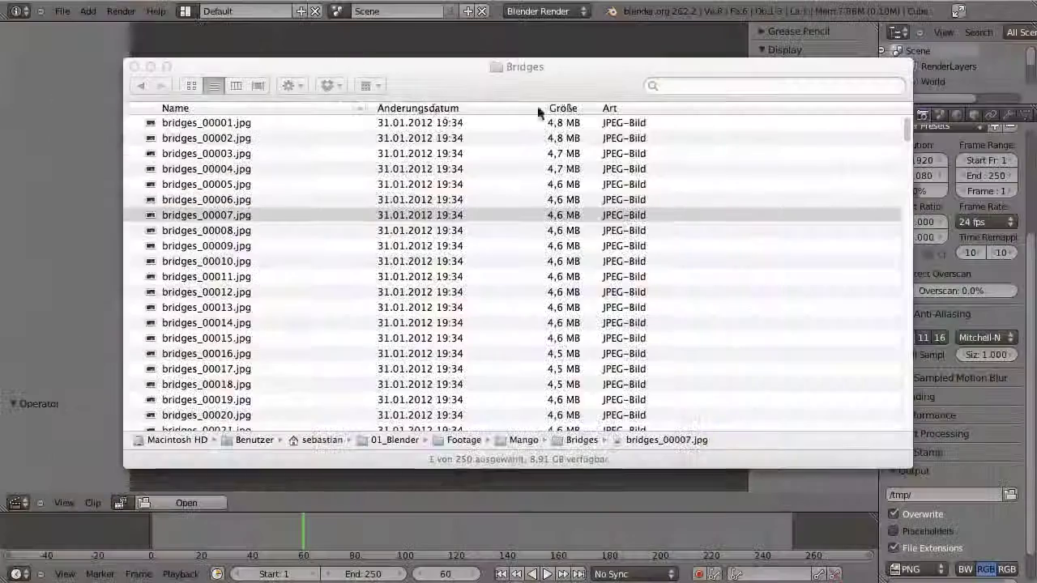
{"action": "left_click", "coordinate": [56, 178]}
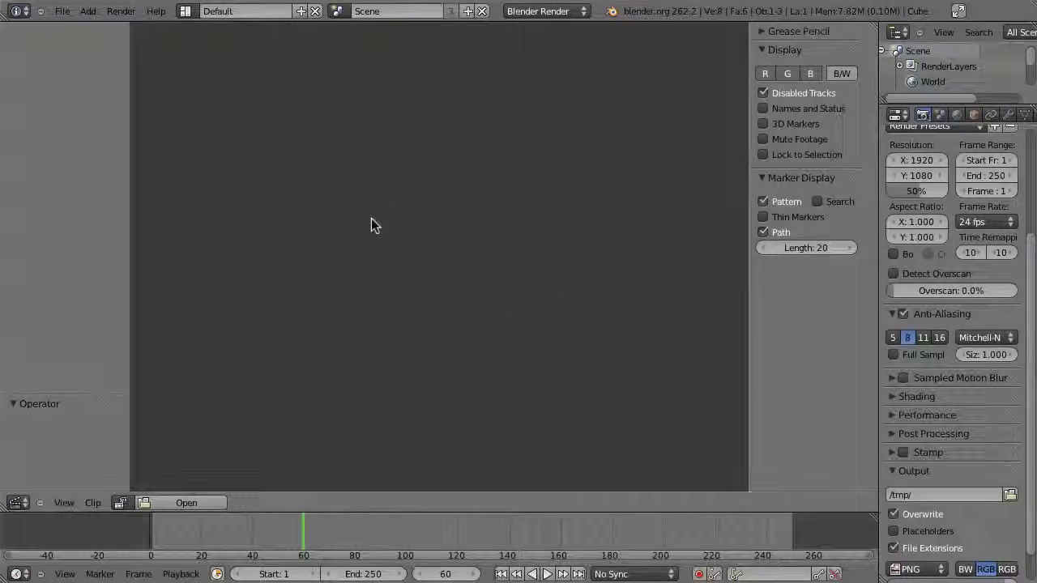
Step: Open bridges_00001.jpg from the Footage/Mango/Bridges folder as the movie clip
{"action": "key", "text": "alt+o"}
{"action": "left_click", "coordinate": [232, 105]}
{"action": "left_click", "coordinate": [268, 103]}
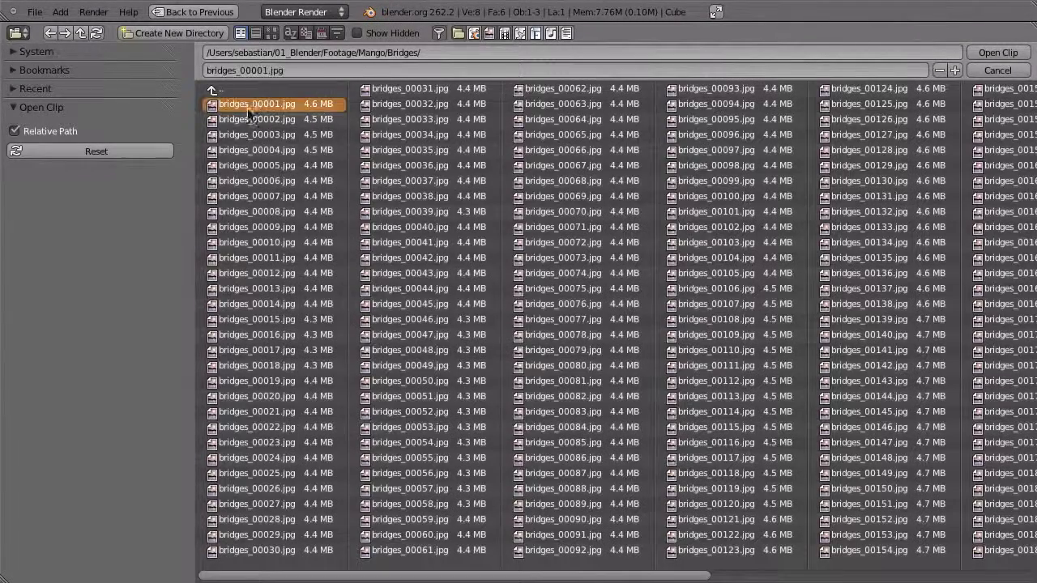
{"action": "left_click", "coordinate": [998, 52]}
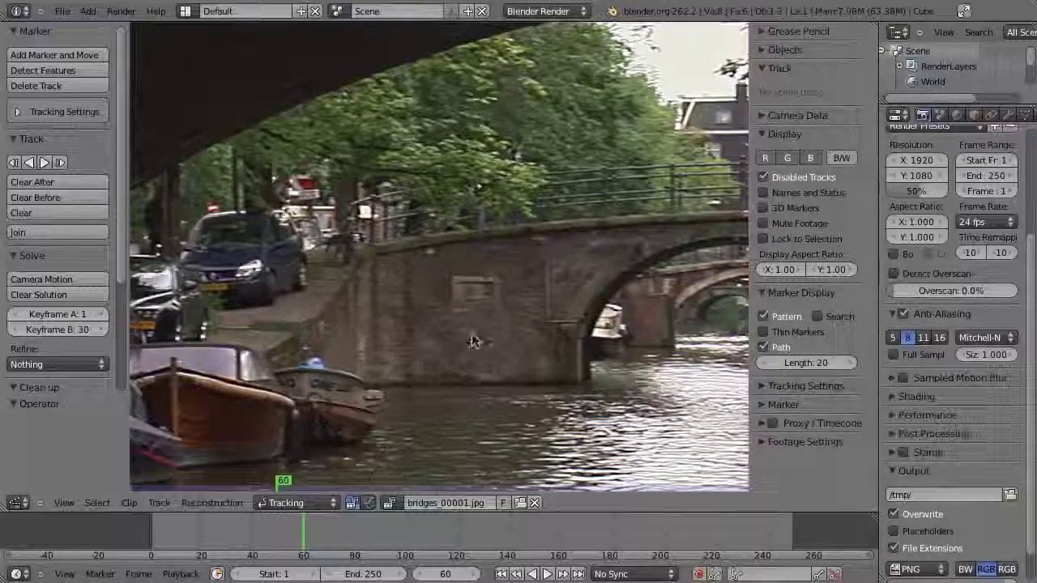
Step: Play back the bridge clip to review it, and return to frame 1
{"action": "key", "text": "alt+a"}
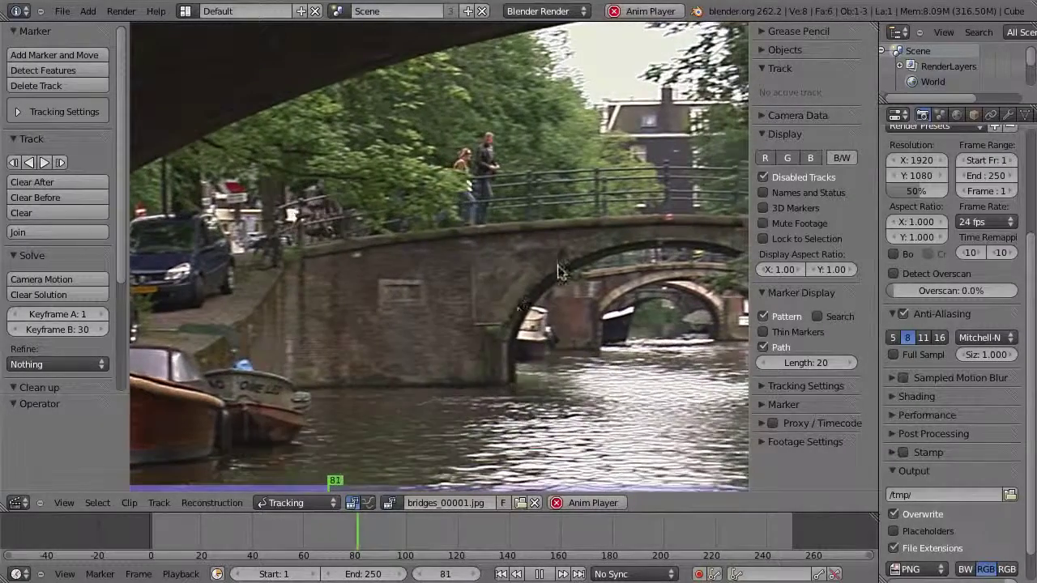
{"action": "key", "text": "Escape"}
{"action": "scroll", "coordinate": [486, 536], "scroll_direction": "down", "scroll_amount": 6}
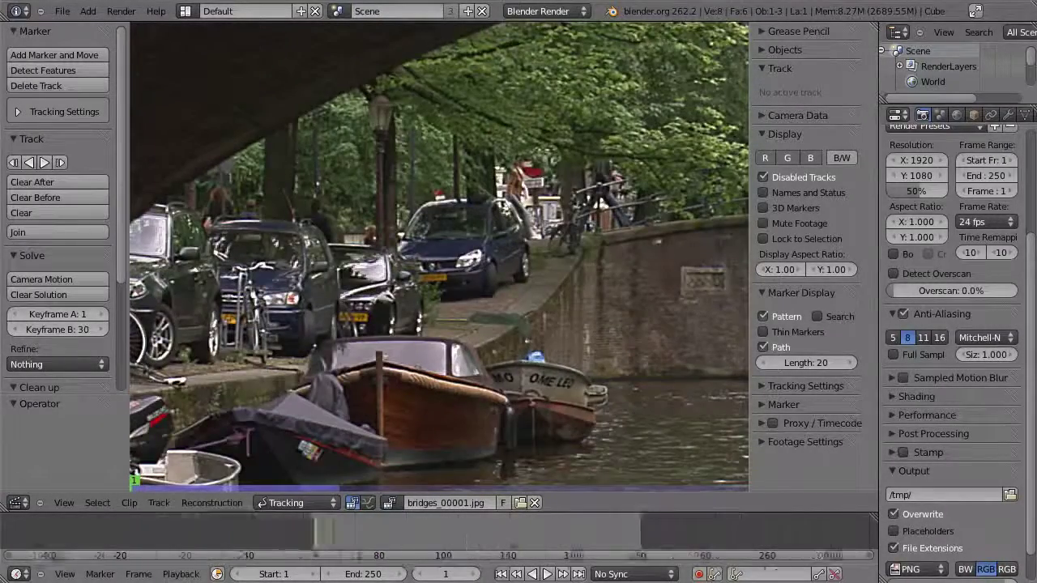
{"action": "middle_click_drag", "start_coordinate": [468, 537], "coordinate": [325, 544]}
{"action": "left_click_drag", "start_coordinate": [241, 537], "coordinate": [249, 501]}
{"action": "key", "text": "shift+Left"}
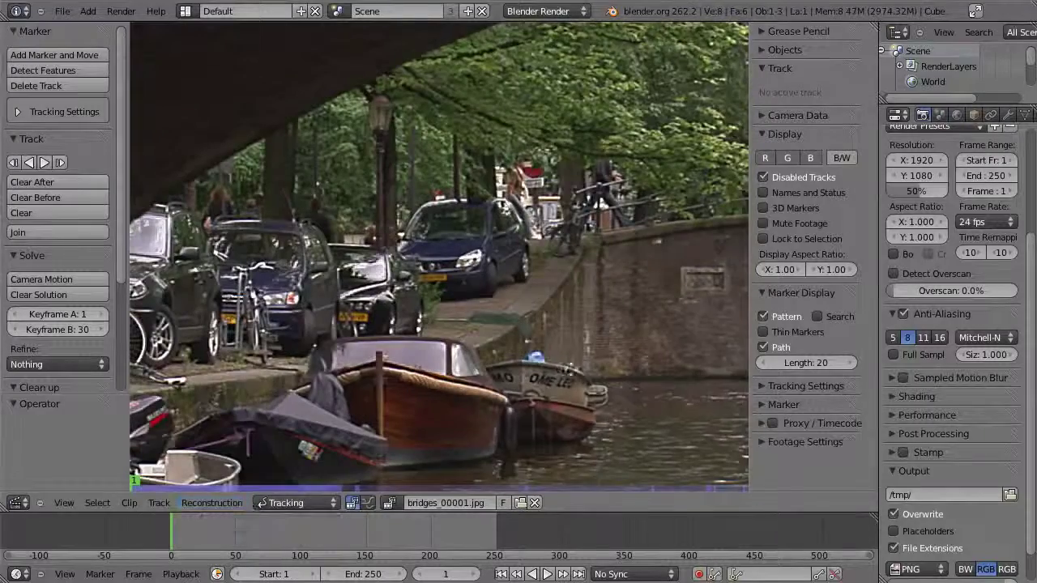
Step: Set the scene's end frame to 50 and play the shortened range
{"action": "left_click_drag", "start_coordinate": [188, 538], "coordinate": [234, 532]}
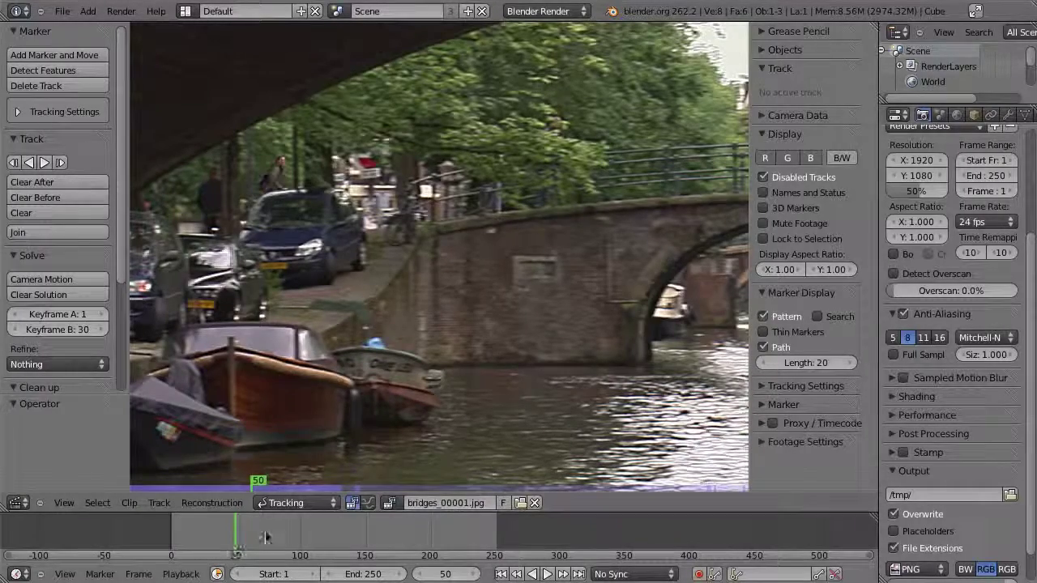
{"action": "key", "text": "e"}
{"action": "key", "text": "alt+a"}
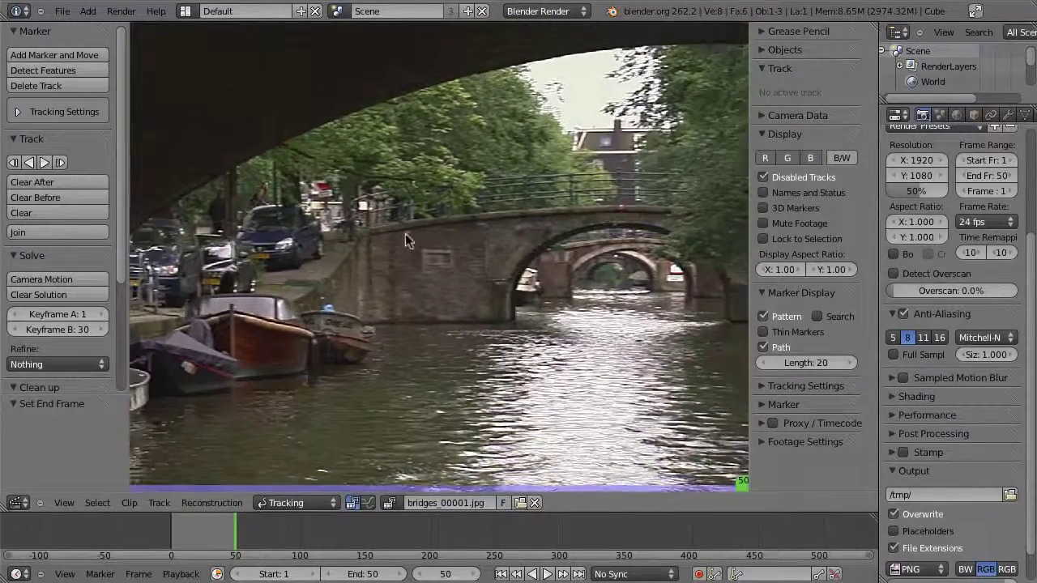
Step: Place markers on the far bridge's upper wall edge, its wall plaque and the distant house roof, tracking them forward to frame 50
{"action": "left_click", "coordinate": [405, 239], "text": "ctrl"}
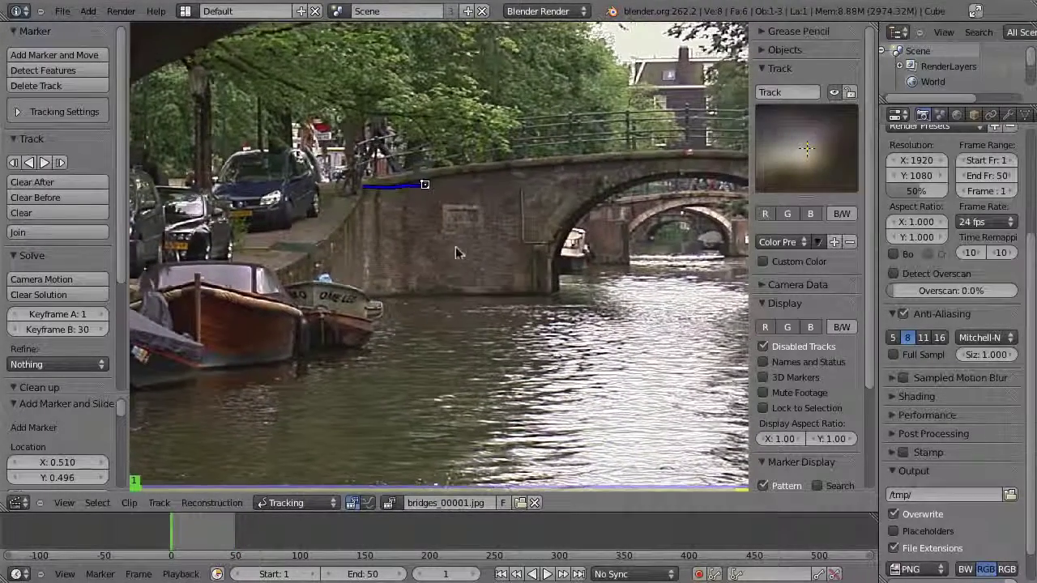
{"action": "left_click", "coordinate": [475, 221], "text": "ctrl"}
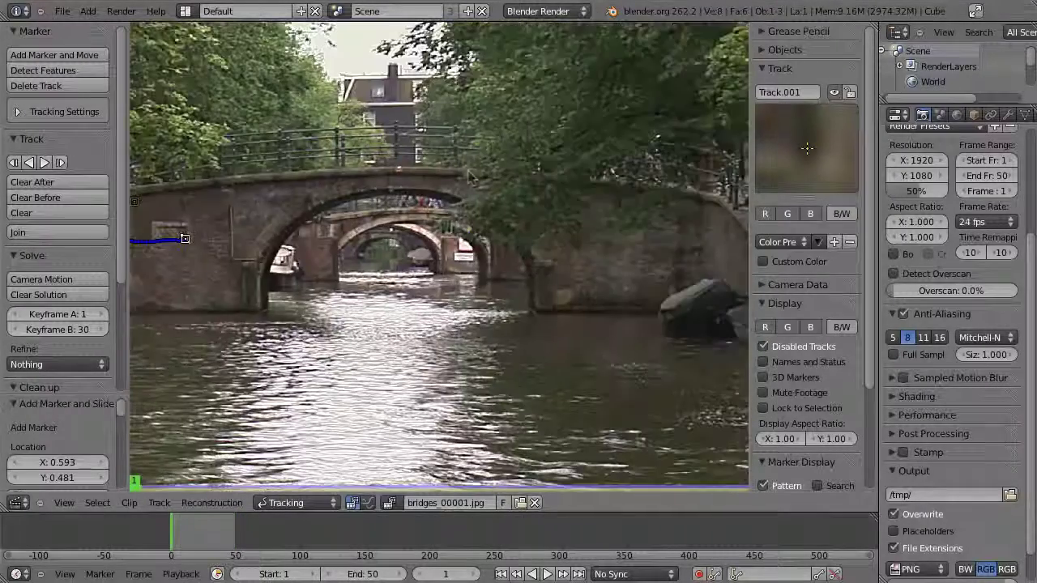
{"action": "left_click", "coordinate": [382, 95], "text": "ctrl"}
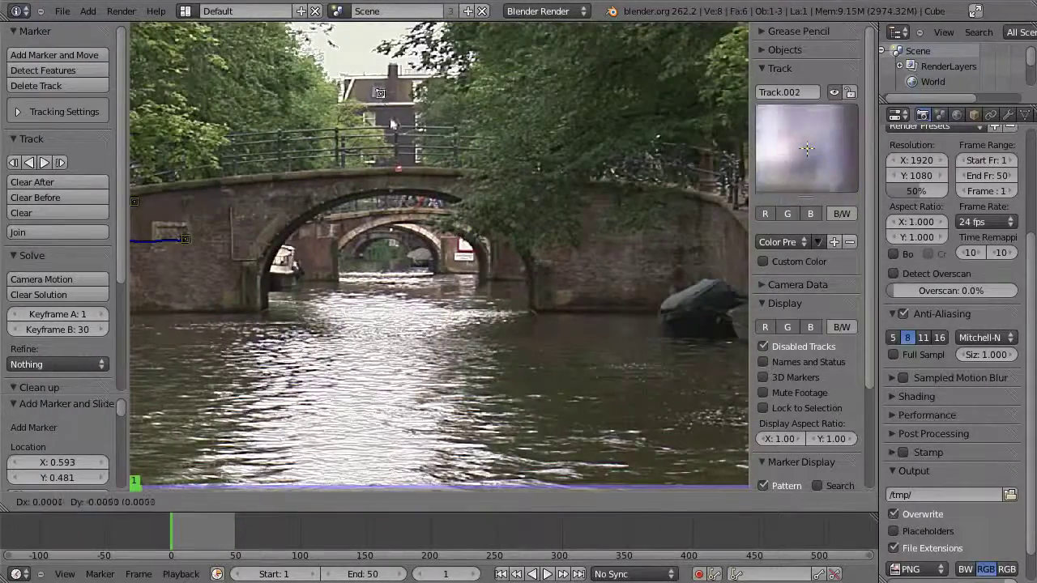
{"action": "key", "text": "ctrl+t"}
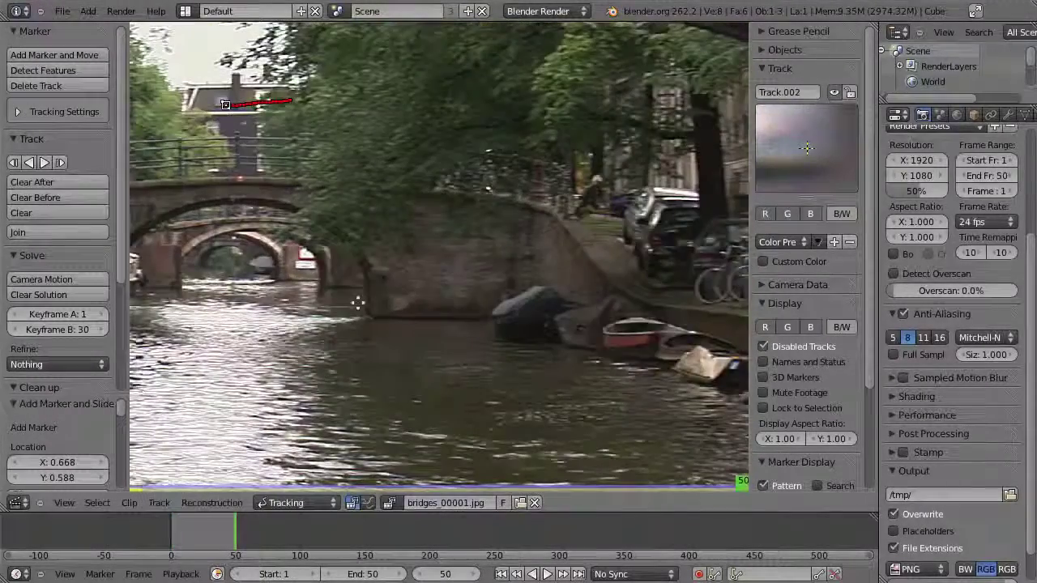
Step: Add a marker near the waterline by the far bridge at frame 50 and track it backwards
{"action": "left_click", "coordinate": [459, 267], "text": "ctrl"}
{"action": "mouse_move", "coordinate": [456, 263]}
{"action": "left_mouse_down", "text": "ctrl"}
{"action": "mouse_move", "coordinate": [400, 308]}
{"action": "mouse_move", "coordinate": [394, 331]}
{"action": "left_mouse_up", "text": "ctrl"}
{"action": "key", "text": "shift+ctrl+t"}
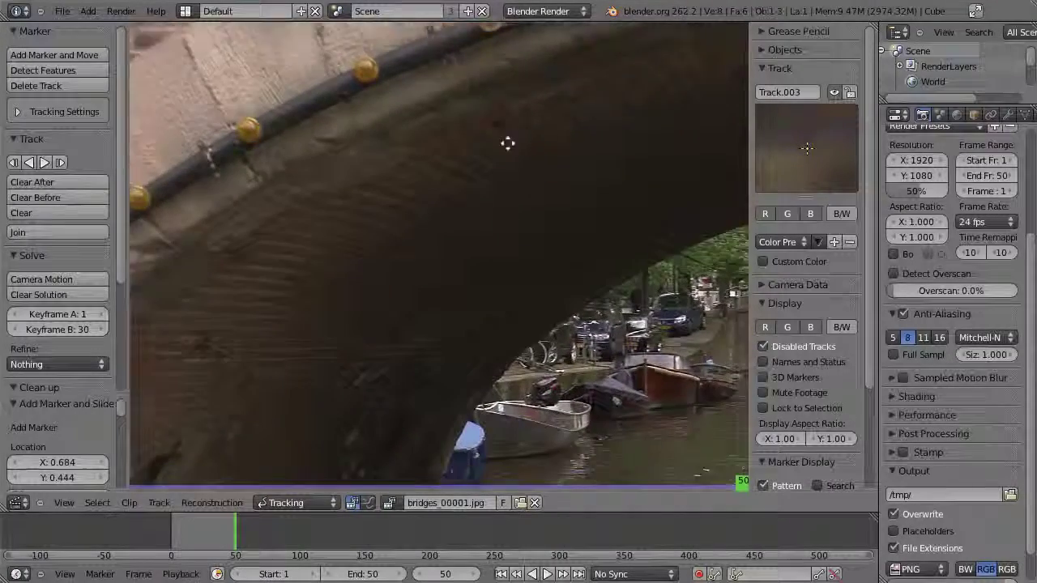
Step: Play the clip and examine the dark underside of the near bridge arch for trackable detail
{"action": "scroll", "coordinate": [390, 213], "scroll_direction": "up", "scroll_amount": 3}
{"action": "middle_click_drag", "start_coordinate": [385, 196], "coordinate": [262, 400]}
{"action": "key", "text": "alt+a"}
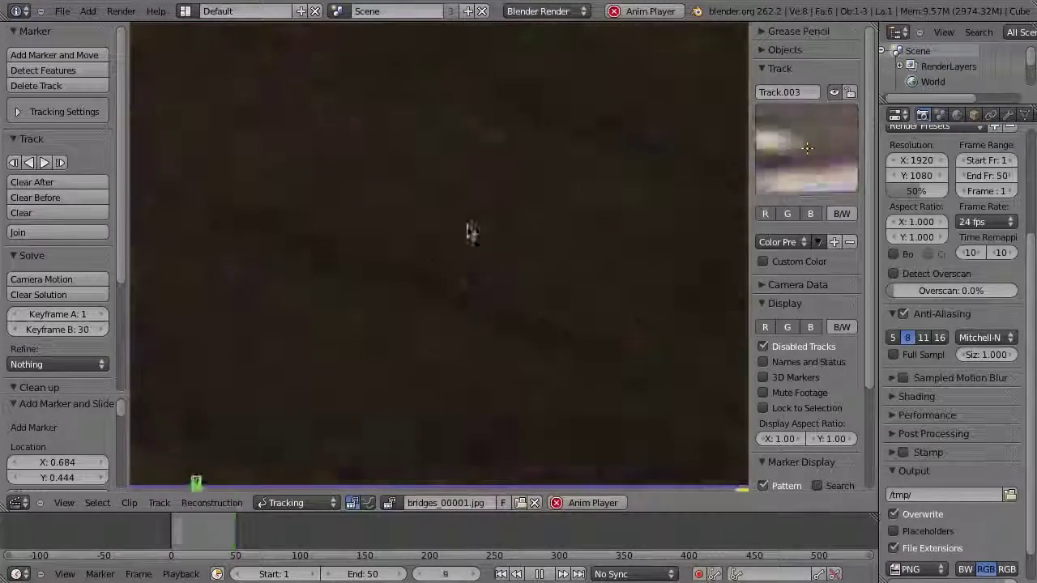
{"action": "key", "text": "Escape"}
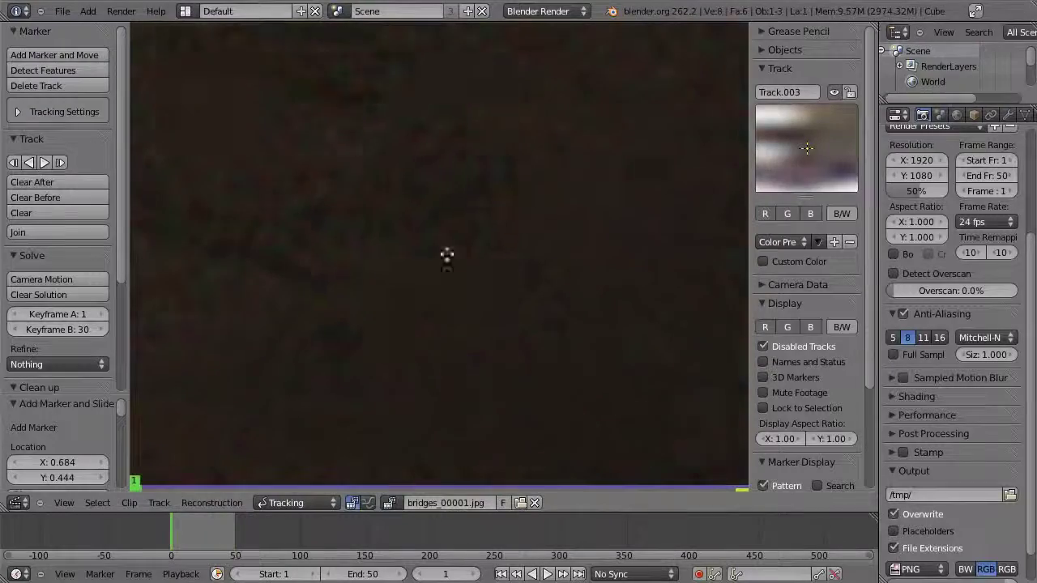
{"action": "scroll", "coordinate": [410, 303], "scroll_direction": "down", "scroll_amount": 4}
{"action": "middle_click_drag", "start_coordinate": [559, 387], "coordinate": [387, 254]}
{"action": "middle_click_drag", "start_coordinate": [526, 295], "coordinate": [417, 279]}
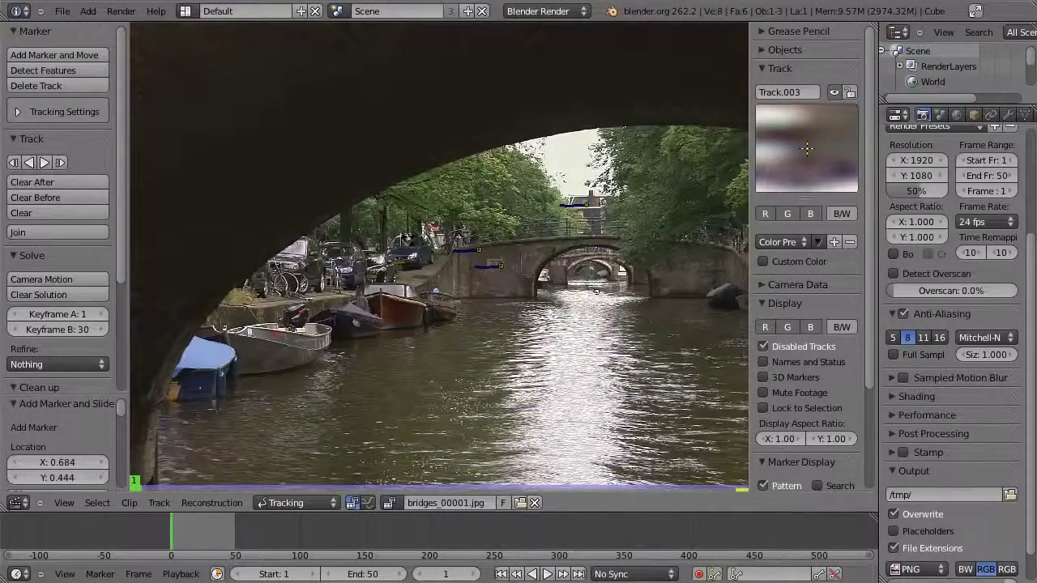
{"action": "scroll", "coordinate": [427, 199], "scroll_direction": "up", "scroll_amount": 5}
{"action": "scroll", "coordinate": [427, 199], "scroll_direction": "up", "scroll_amount": 2}
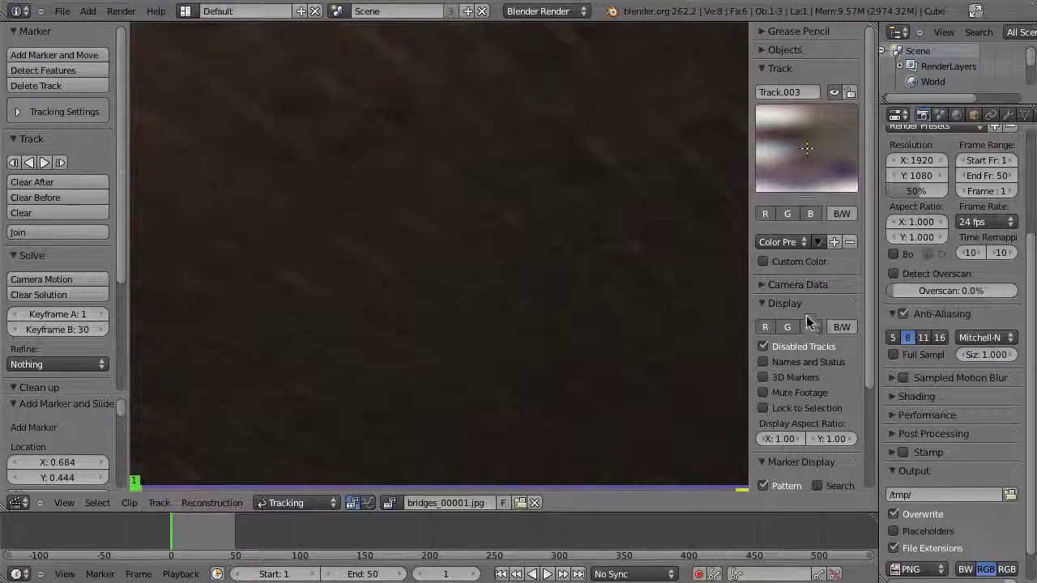
Step: Compare the dark arch footage in black and white and with individual colour channels turned off
{"action": "left_click", "coordinate": [842, 328]}
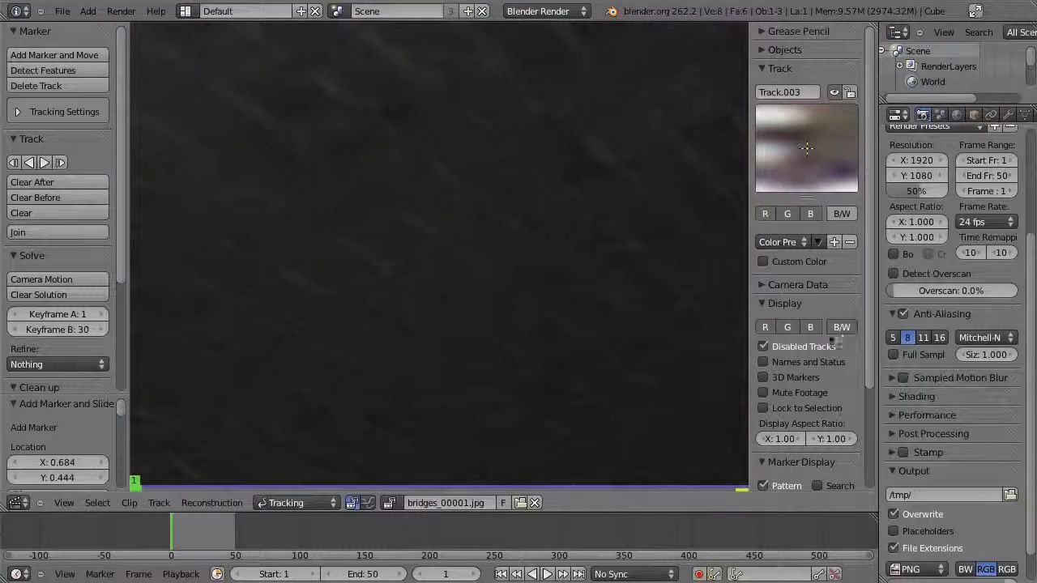
{"action": "left_click", "coordinate": [792, 327]}
{"action": "left_click", "coordinate": [812, 328]}
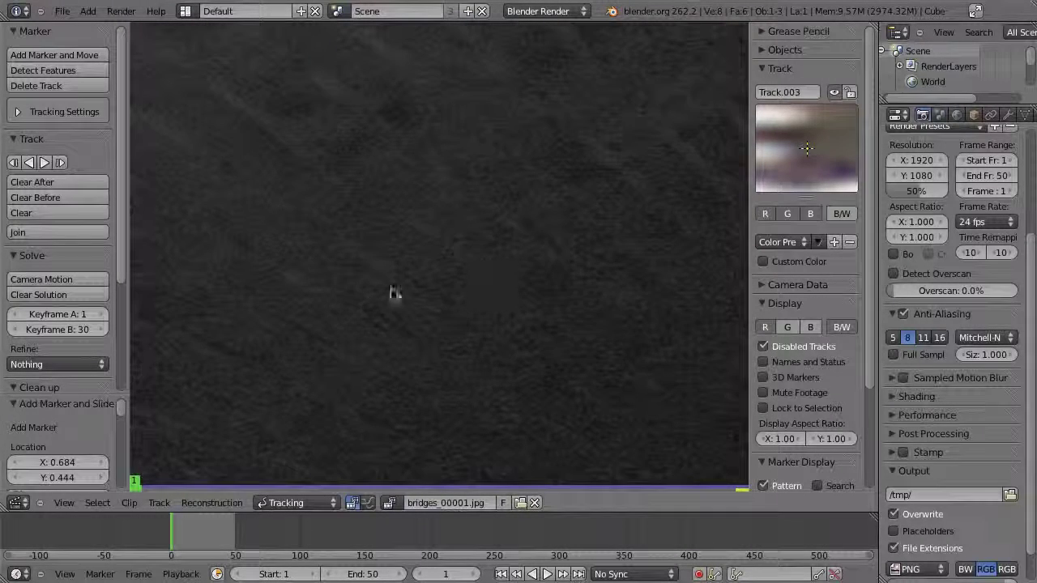
{"action": "left_click", "coordinate": [789, 328]}
{"action": "left_click", "coordinate": [810, 329]}
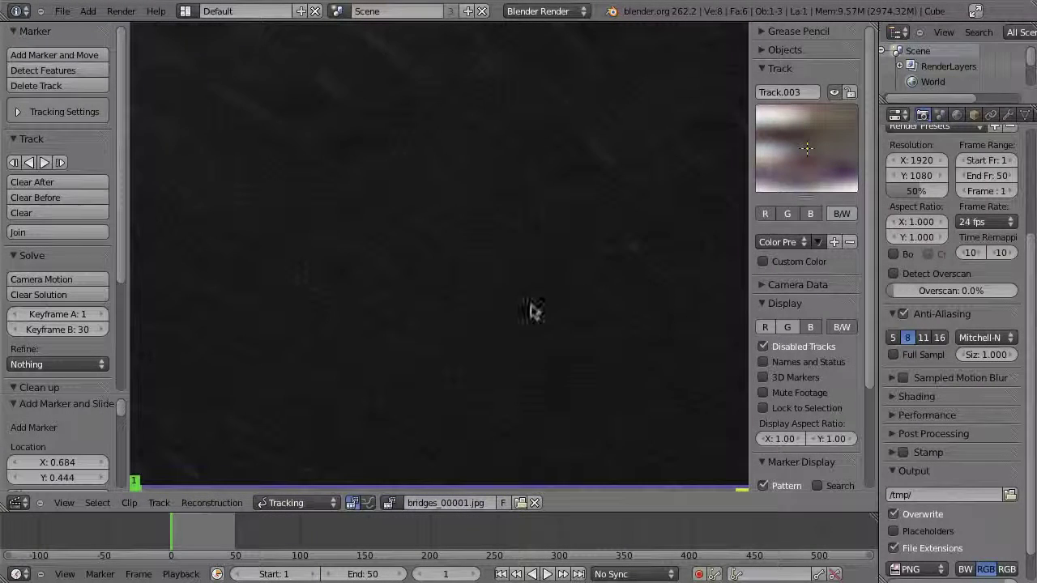
Step: Examine the contrast of the canal, far bridge, trees and near arch in the single-channel view
{"action": "middle_click_drag", "start_coordinate": [528, 213], "coordinate": [362, 176]}
{"action": "middle_click_drag", "start_coordinate": [648, 239], "coordinate": [518, 190]}
{"action": "scroll", "coordinate": [518, 190], "scroll_direction": "up", "scroll_amount": 5}
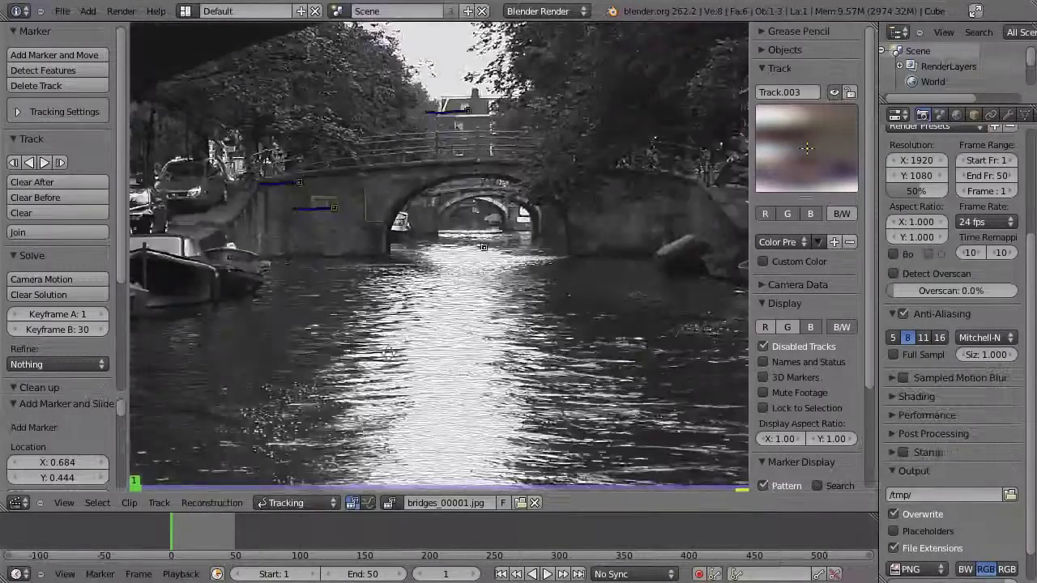
{"action": "middle_click_drag", "start_coordinate": [656, 191], "coordinate": [456, 185]}
{"action": "scroll", "coordinate": [470, 185], "scroll_direction": "up", "scroll_amount": 4}
{"action": "middle_click_drag", "start_coordinate": [365, 411], "coordinate": [332, 411]}
{"action": "scroll", "coordinate": [432, 317], "scroll_direction": "down", "scroll_amount": 7}
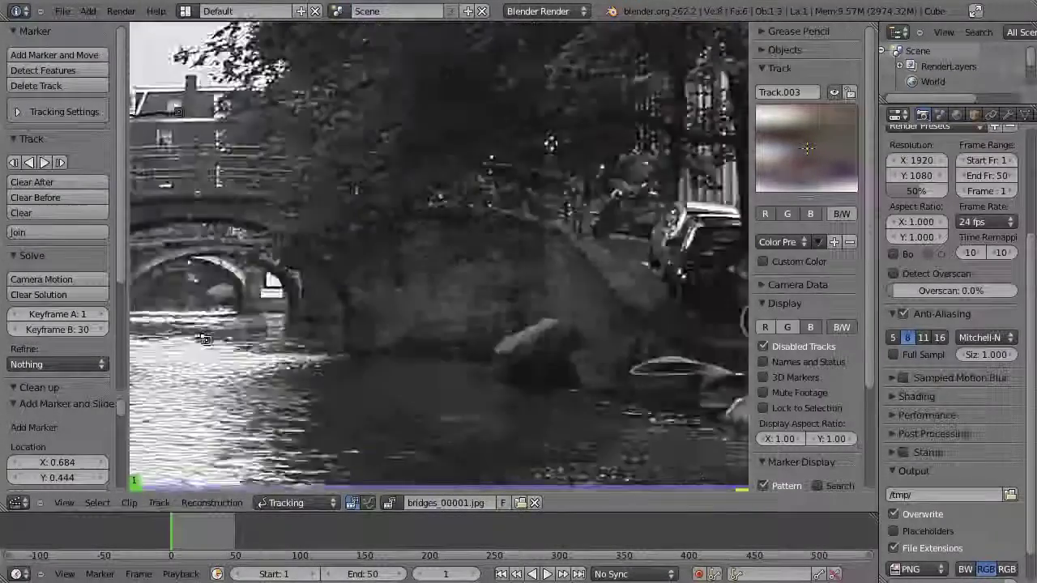
{"action": "middle_click_drag", "start_coordinate": [432, 317], "coordinate": [661, 328]}
{"action": "mouse_move", "coordinate": [457, 238]}
{"action": "middle_mouse_down", "text": "ctrl"}
{"action": "mouse_move", "coordinate": [384, 440]}
{"action": "mouse_move", "coordinate": [456, 278]}
{"action": "mouse_move", "coordinate": [459, 236]}
{"action": "middle_mouse_up", "text": "ctrl"}
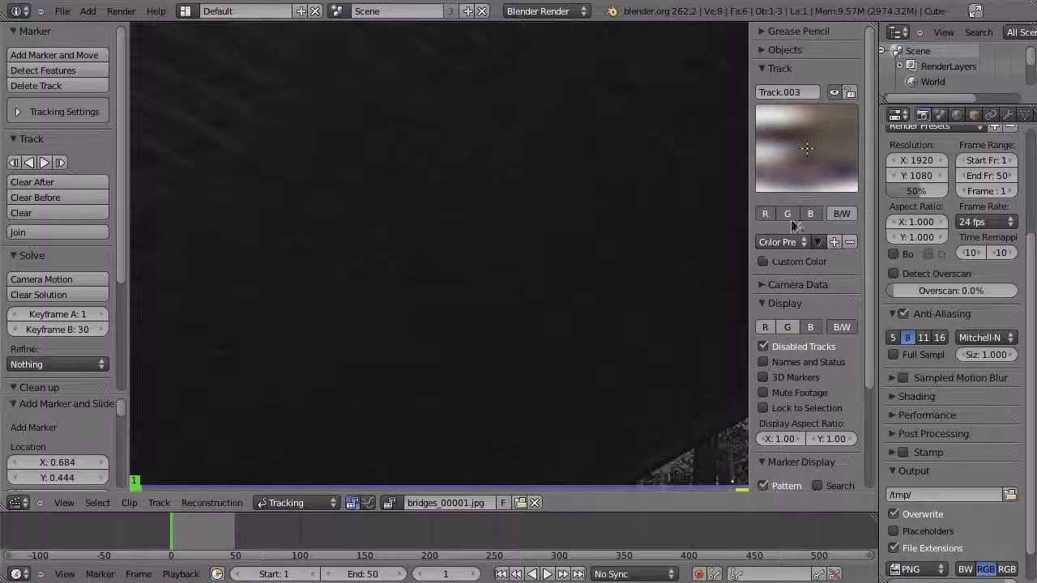
Step: Display only the red channel of the footage
{"action": "left_click", "coordinate": [788, 328]}
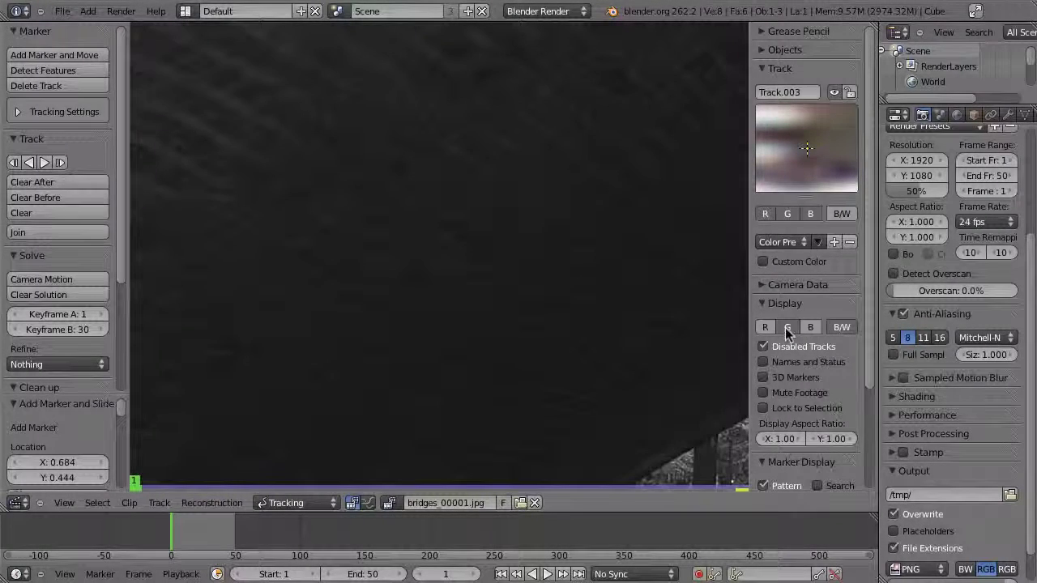
{"action": "left_click", "coordinate": [764, 327]}
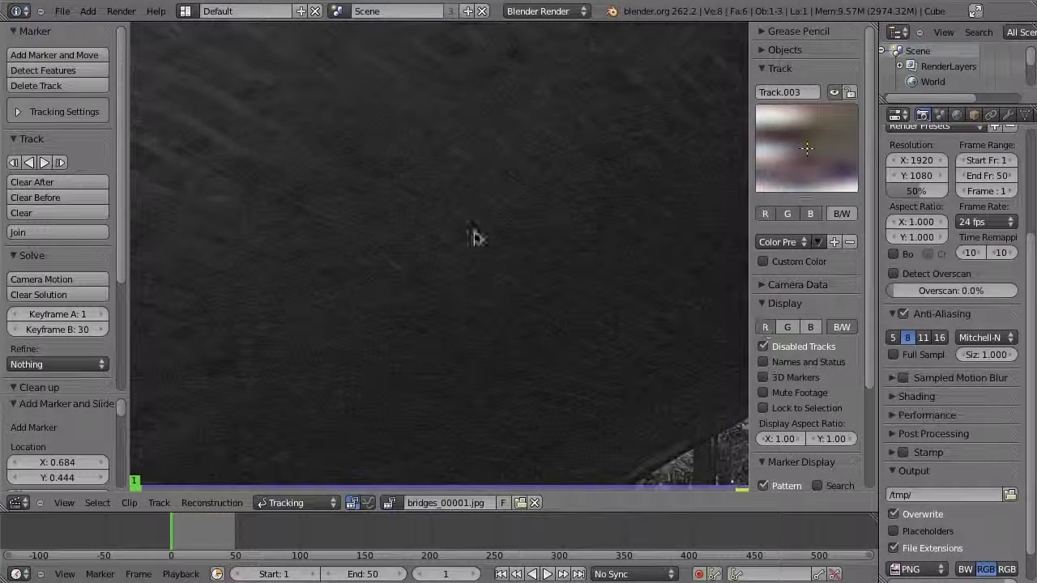
Step: Place a test marker on the dark arch wall and delete that track
{"action": "left_click", "coordinate": [457, 155], "text": "ctrl"}
{"action": "key", "text": "x"}
{"action": "key", "text": "x"}
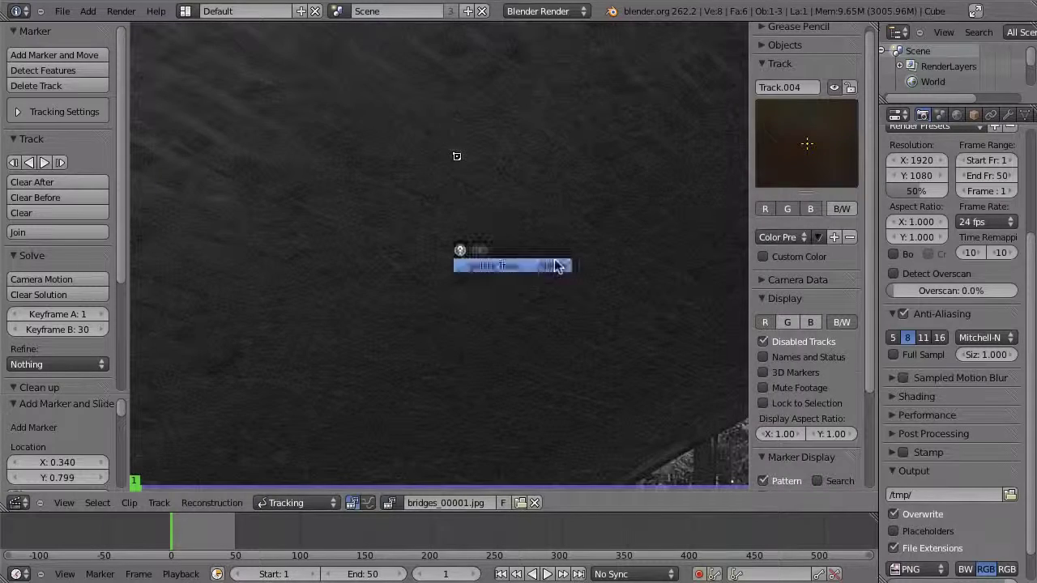
{"action": "left_click", "coordinate": [495, 267]}
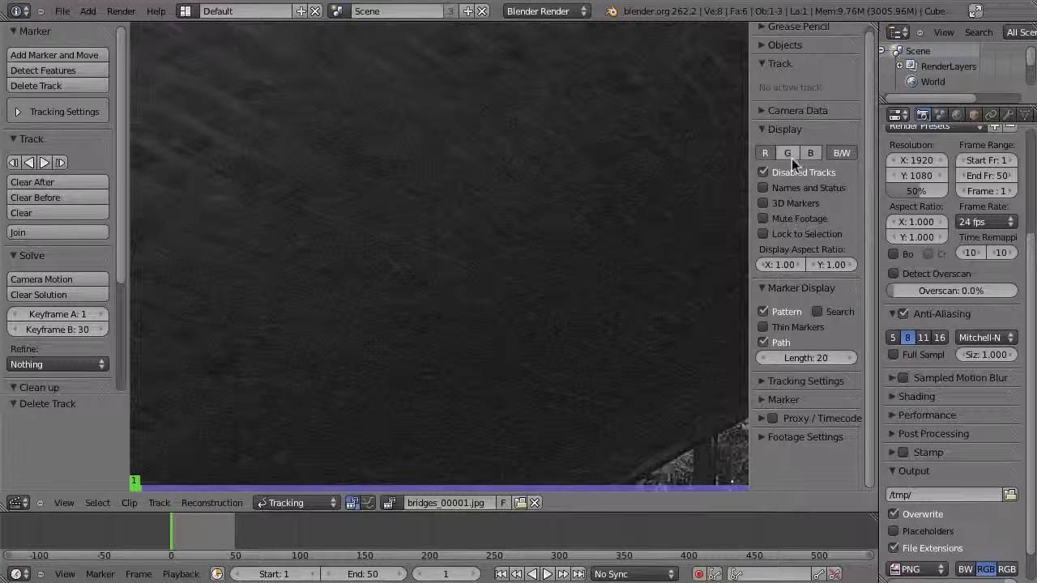
Step: Toggle the green and blue channels to compare detail in the dark arch, and briefly play the footage
{"action": "left_click", "coordinate": [789, 153]}
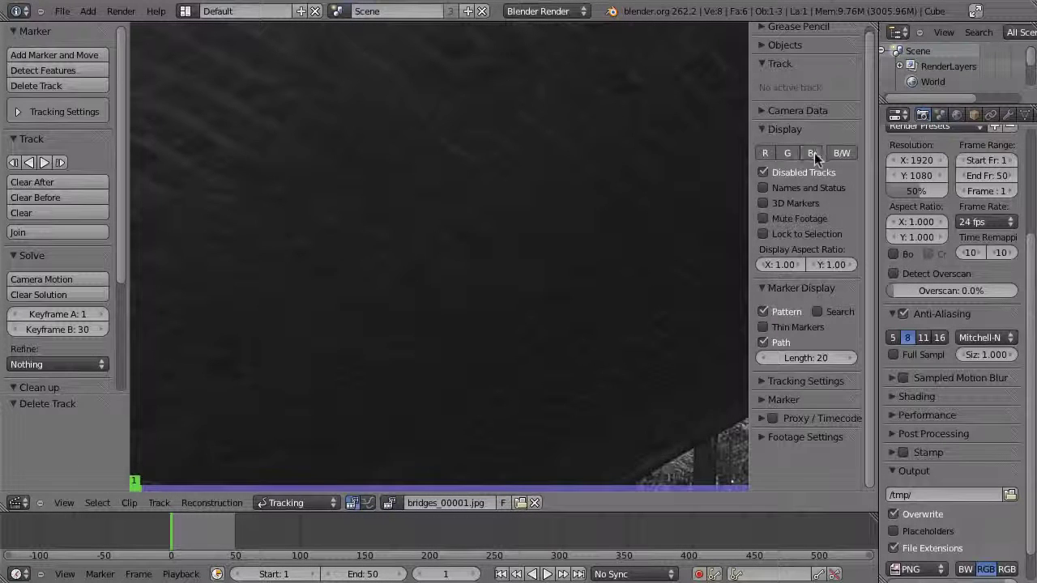
{"action": "left_click", "coordinate": [814, 150]}
{"action": "left_click", "coordinate": [789, 155]}
{"action": "left_click", "coordinate": [813, 154]}
{"action": "left_click", "coordinate": [812, 152]}
{"action": "scroll", "coordinate": [494, 275], "scroll_direction": "down", "scroll_amount": 3}
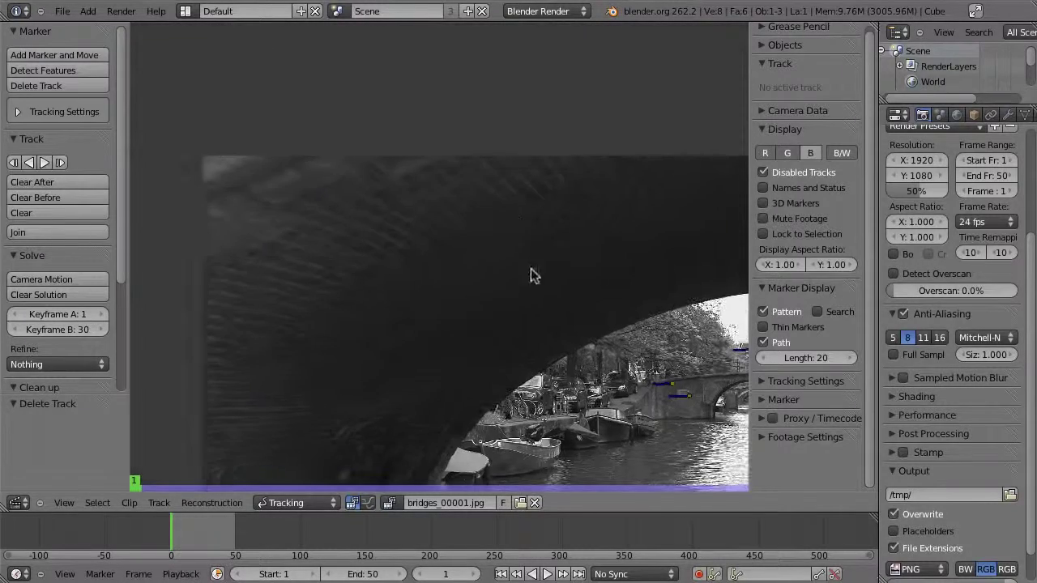
{"action": "scroll", "coordinate": [391, 122], "scroll_direction": "up", "scroll_amount": 2}
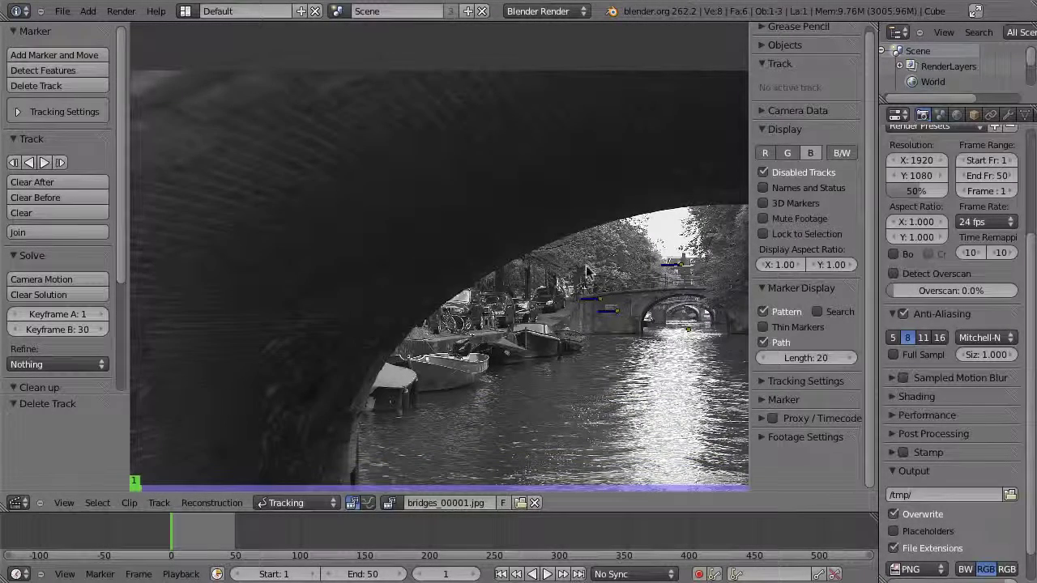
{"action": "key", "text": "alt+a"}
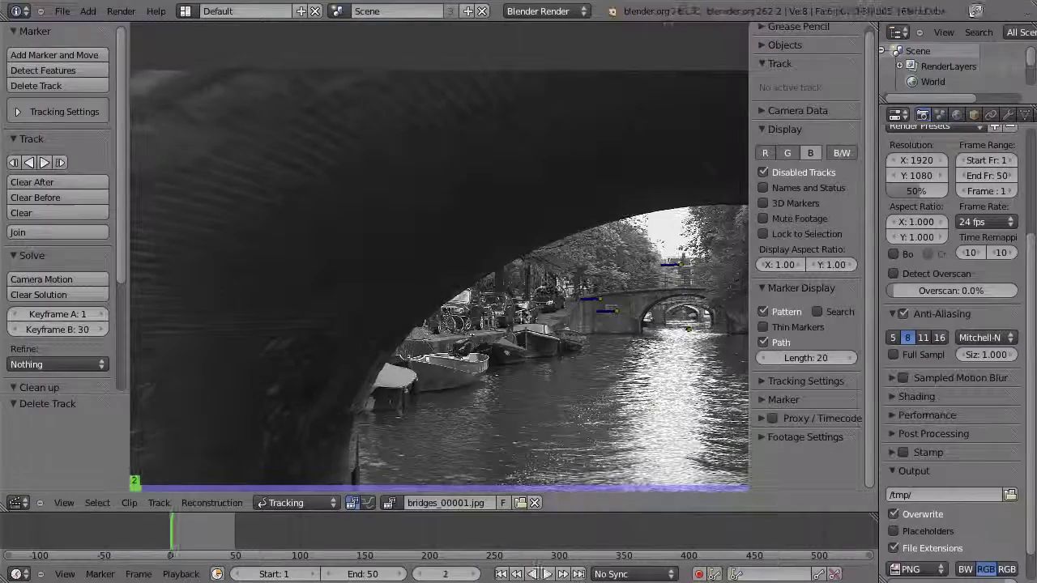
{"action": "key", "text": "Escape"}
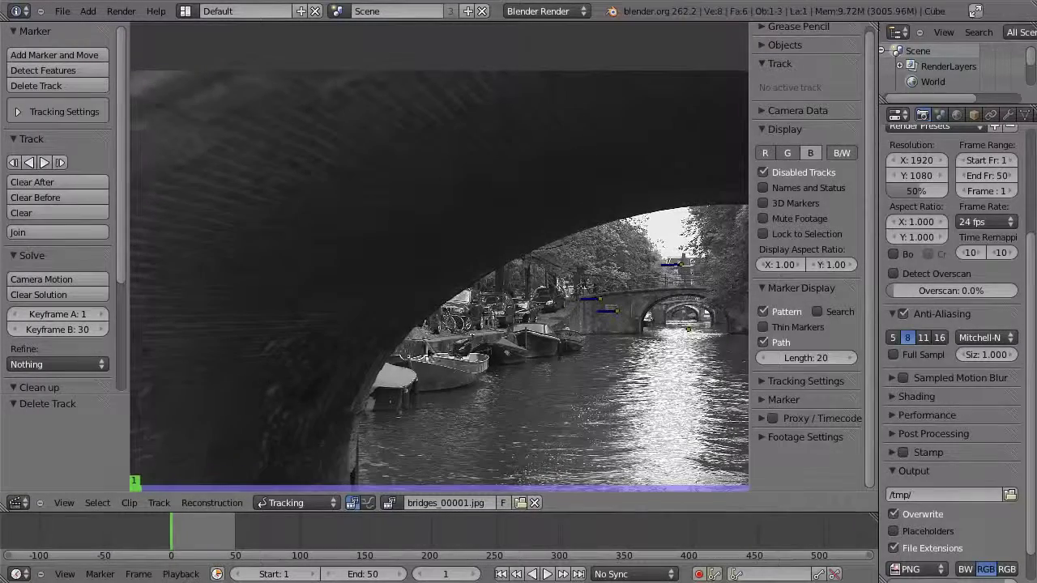
Step: Place a marker on the dark arch wall, scaled up about 1.7 times, and track it forward to frame 50
{"action": "scroll", "coordinate": [424, 251], "scroll_direction": "down", "scroll_amount": 4}
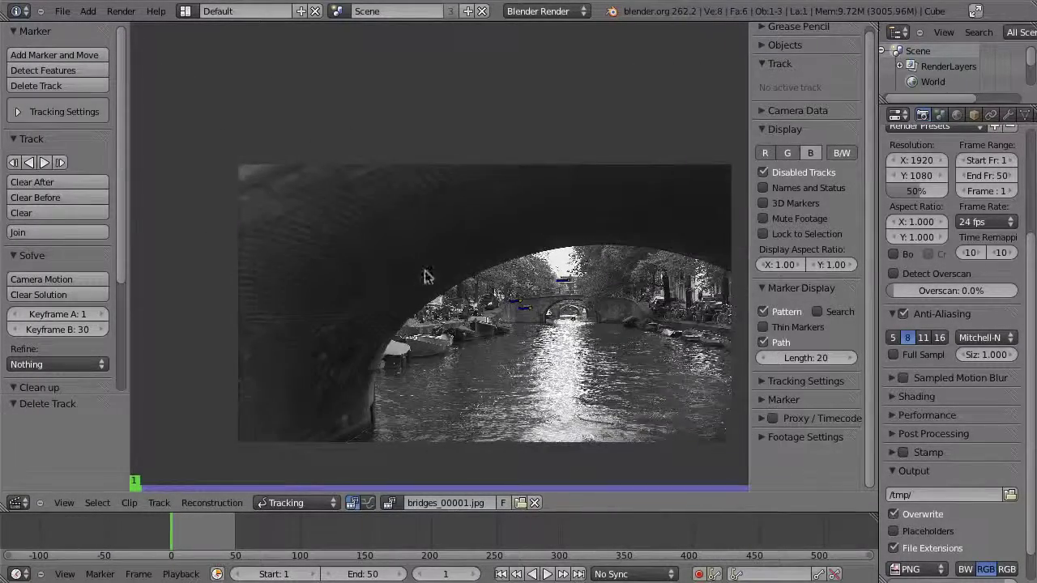
{"action": "scroll", "coordinate": [429, 275], "scroll_direction": "up", "scroll_amount": 1}
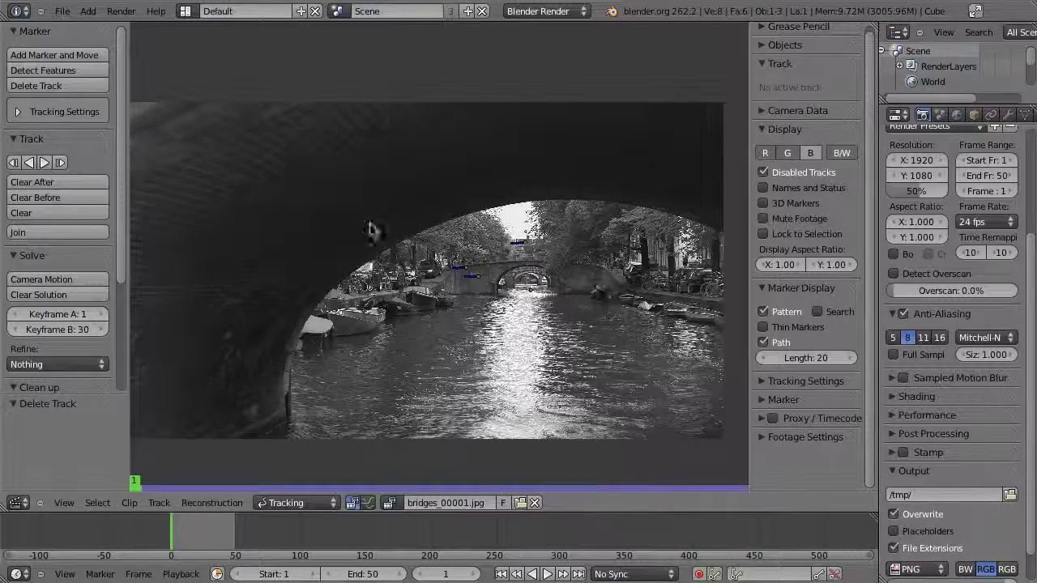
{"action": "scroll", "coordinate": [297, 294], "scroll_direction": "up", "scroll_amount": 1}
{"action": "scroll", "coordinate": [361, 271], "scroll_direction": "up", "scroll_amount": 2}
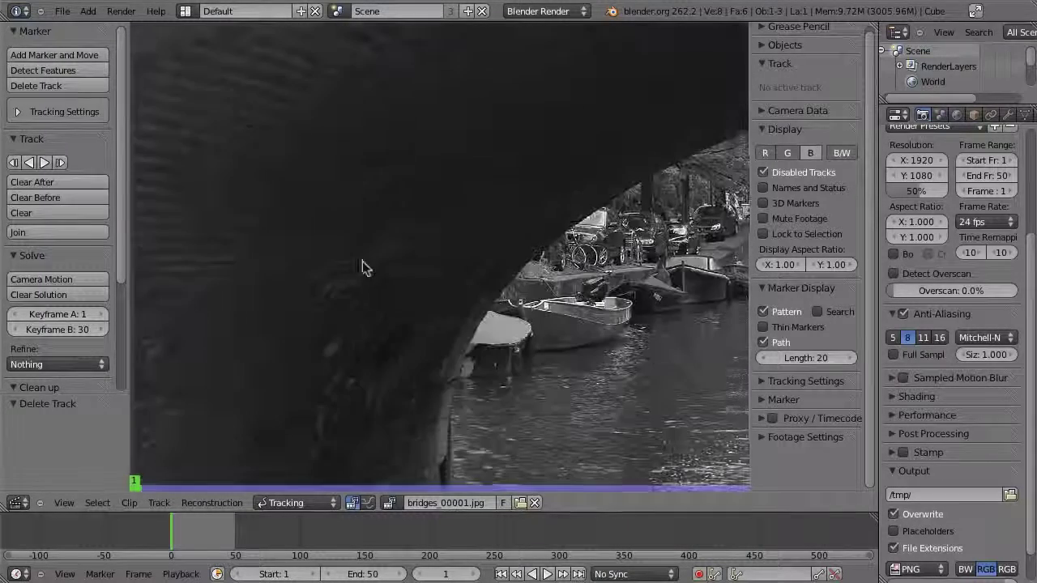
{"action": "left_click", "coordinate": [331, 280], "text": "ctrl"}
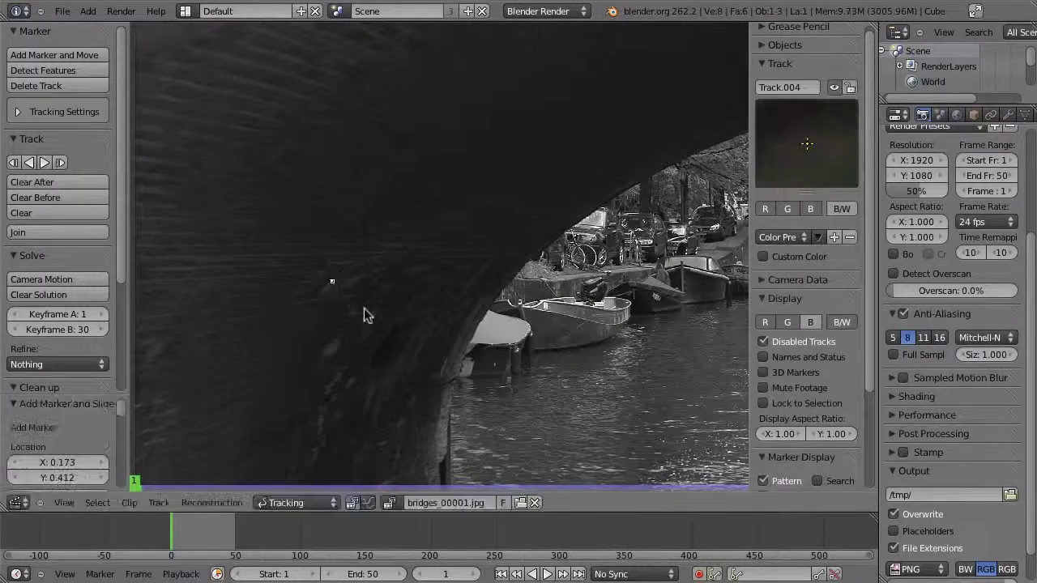
{"action": "key", "text": "s"}
{"action": "left_click", "coordinate": [371, 332]}
{"action": "key", "text": "ctrl+t"}
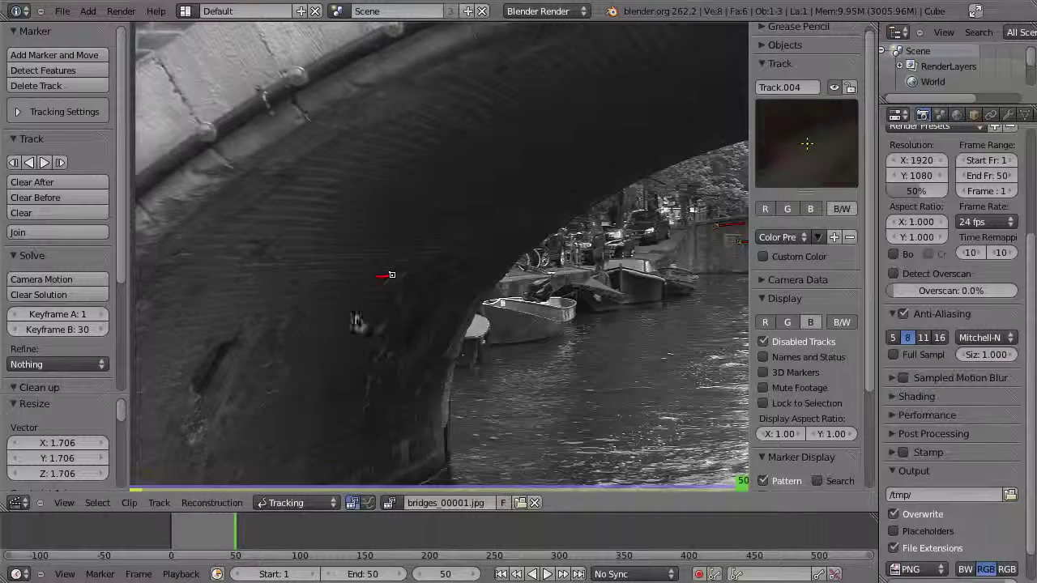
{"action": "scroll", "coordinate": [368, 391], "scroll_direction": "down", "scroll_amount": 1}
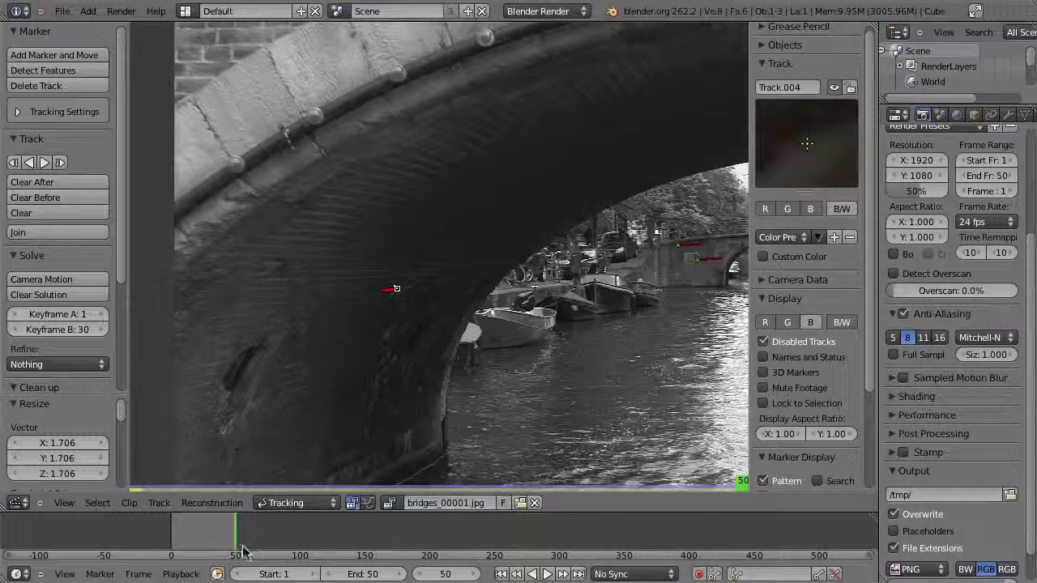
Step: Limit the playback range to frames 50 through 100 and play that section of the footage
{"action": "key", "text": "s"}
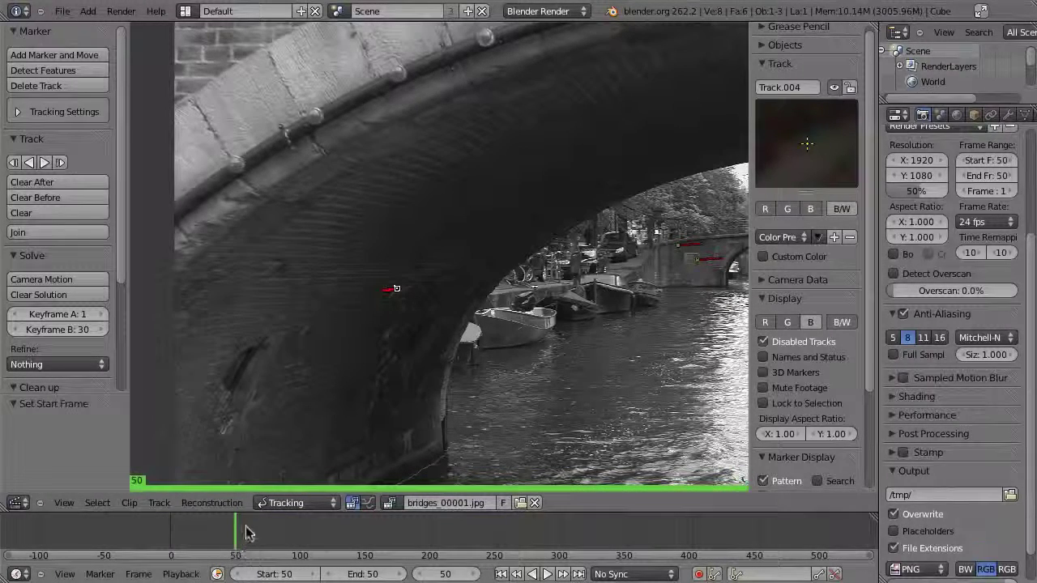
{"action": "left_click", "coordinate": [299, 547]}
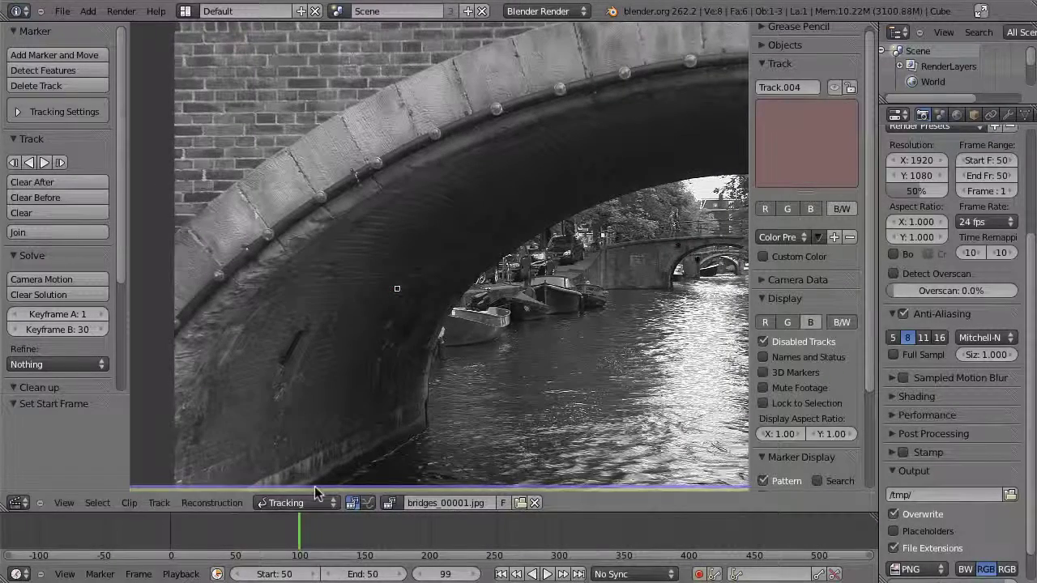
{"action": "key", "text": "e"}
{"action": "key", "text": "alt+a"}
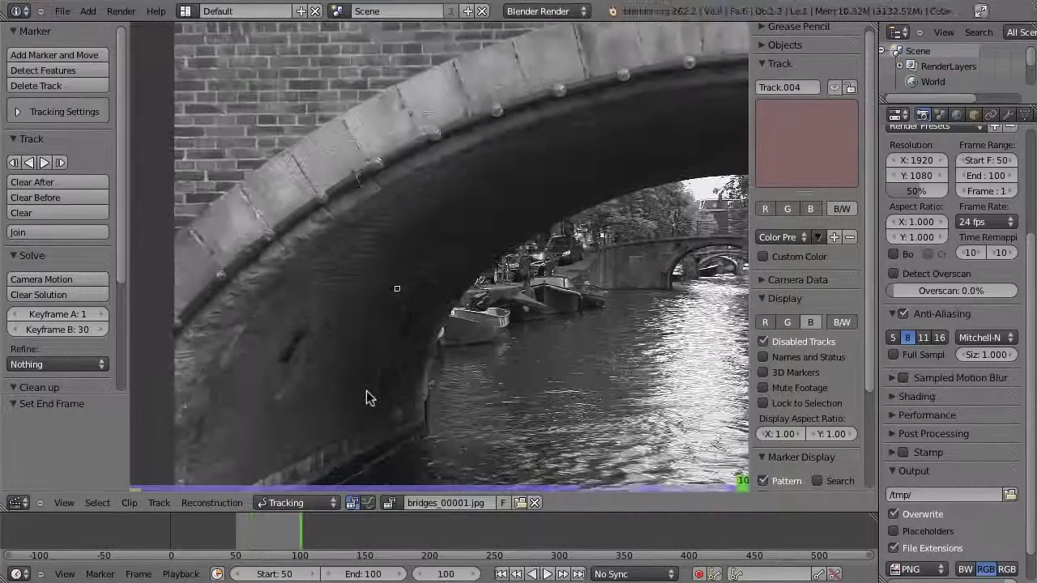
Step: Track the arch wall marker forward from frame 50 and return to the start of the range
{"action": "key", "text": "shift+Left"}
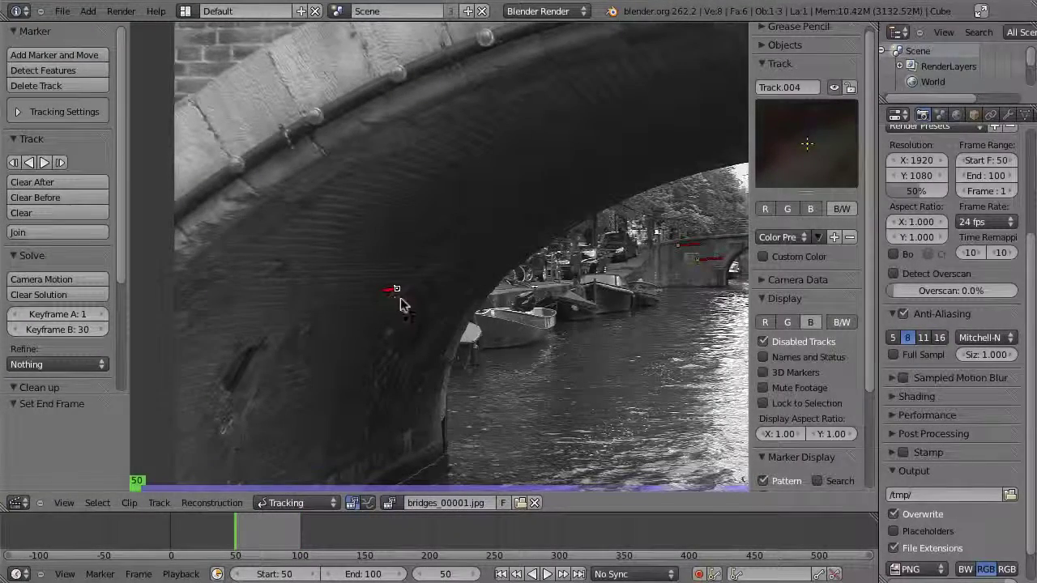
{"action": "key", "text": "ctrl+t"}
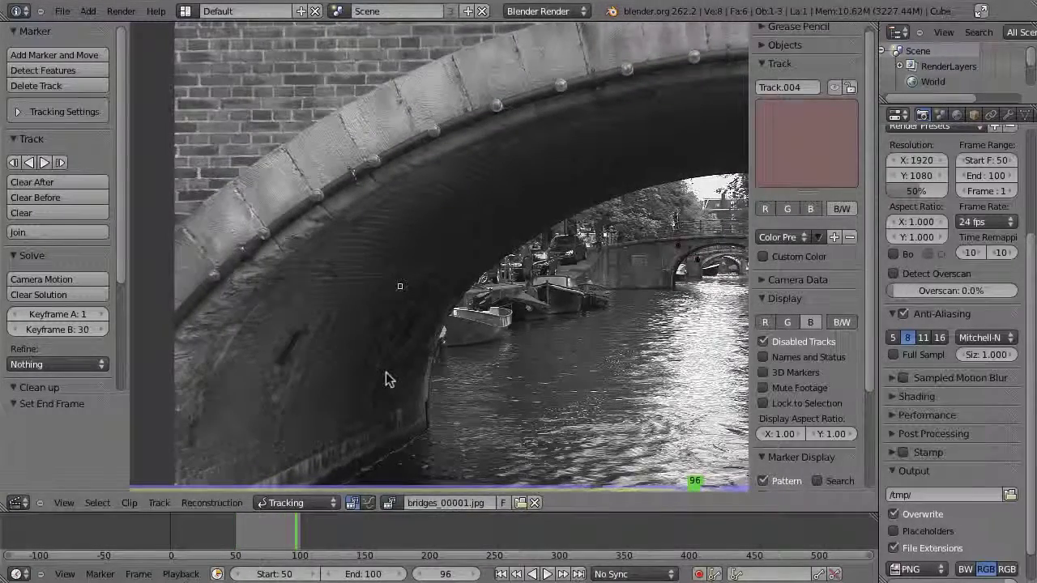
{"action": "key", "text": "shift+Left"}
Step: Go back to frame 27 and set the scene's frame range to start at 1 and end at 250
{"action": "left_click_drag", "start_coordinate": [236, 535], "coordinate": [200, 551]}
{"action": "left_click", "coordinate": [273, 574]}
{"action": "type", "text": "1"}
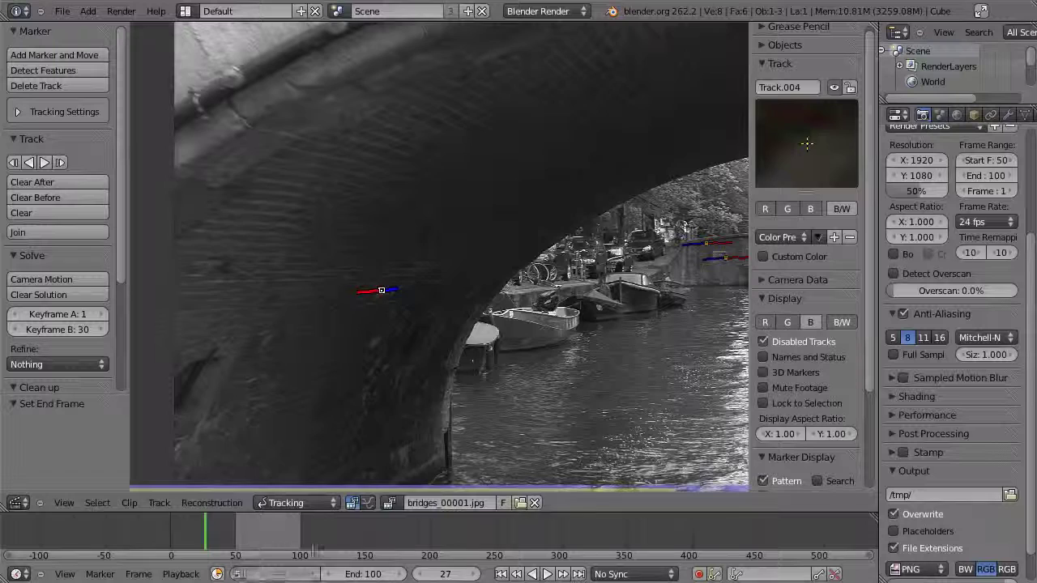
{"action": "key", "text": "Return"}
{"action": "left_click", "coordinate": [377, 573]}
{"action": "type", "text": "2"}
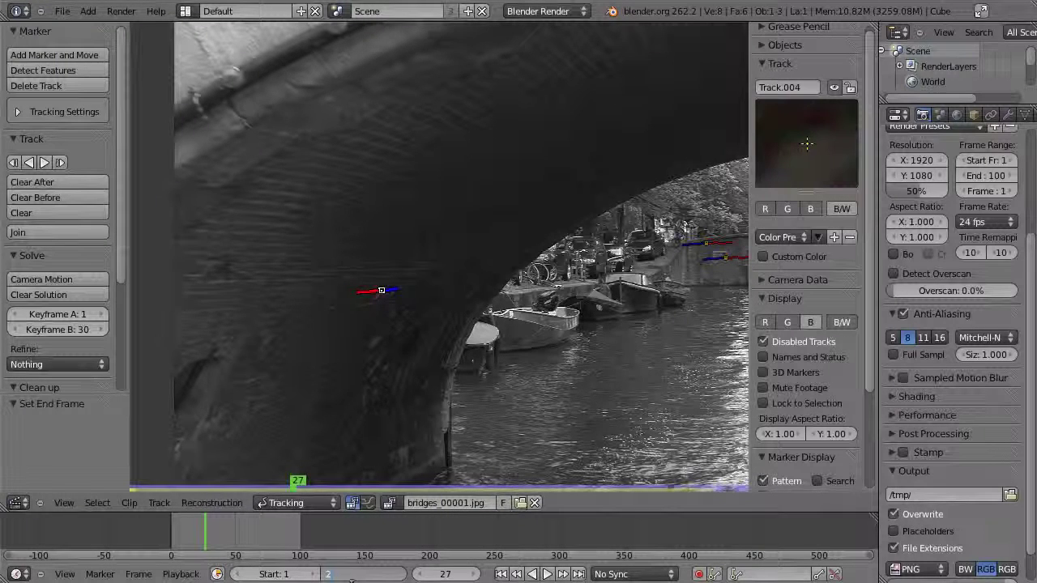
{"action": "type", "text": "50"}
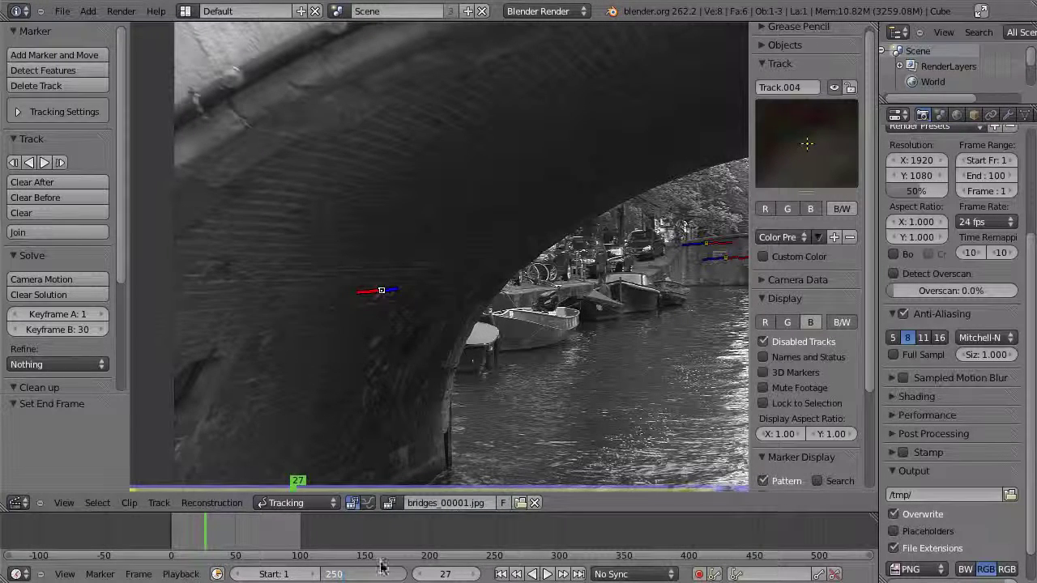
{"action": "key", "text": "Return"}
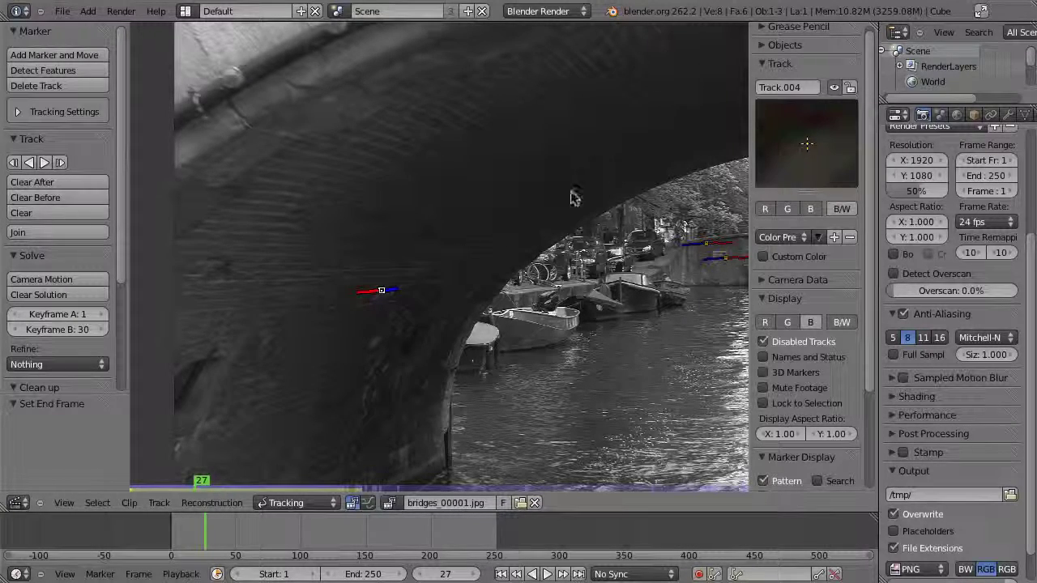
Step: Apply the Red One 2K camera preset to the clip's camera data
{"action": "middle_click_drag", "start_coordinate": [638, 243], "coordinate": [468, 235]}
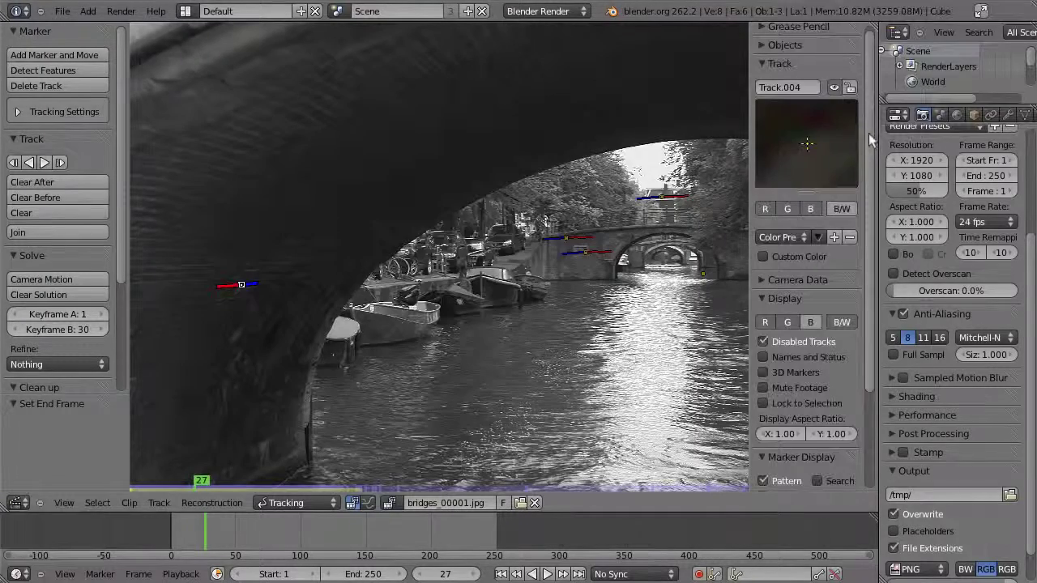
{"action": "scroll", "coordinate": [869, 133], "scroll_direction": "down", "scroll_amount": 3}
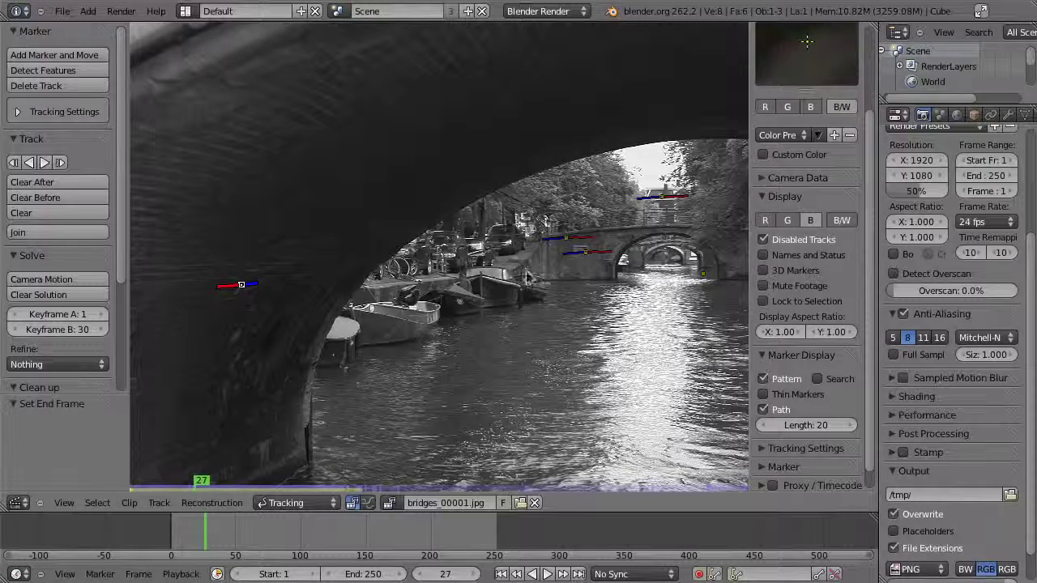
{"action": "left_click", "coordinate": [764, 179]}
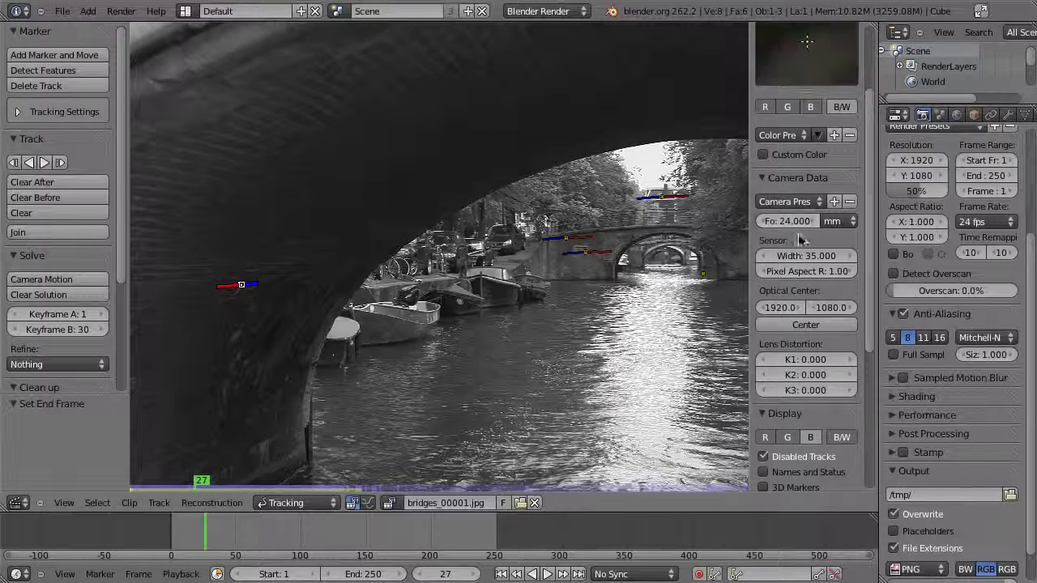
{"action": "left_click", "coordinate": [781, 202]}
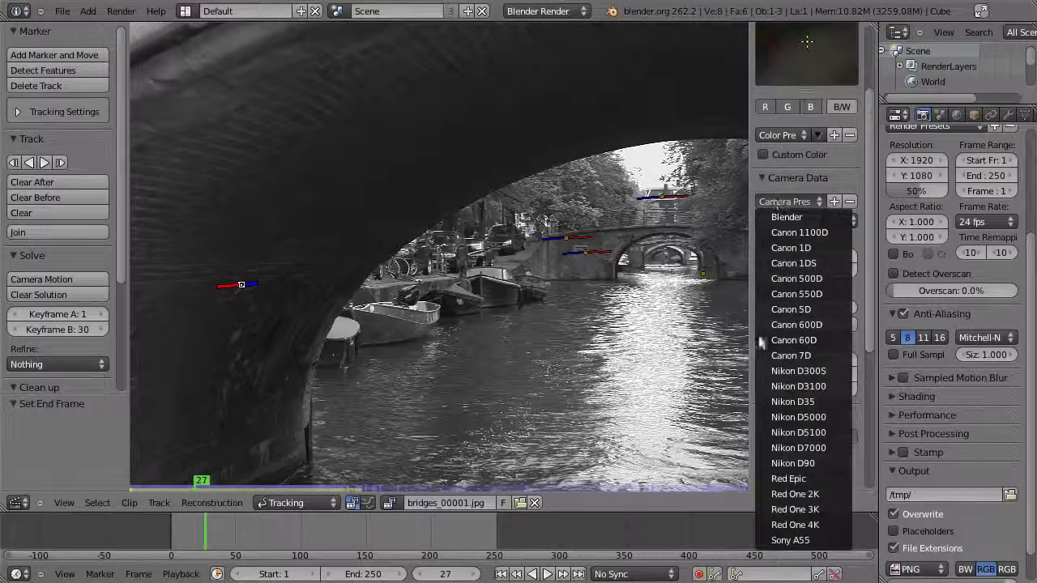
{"action": "left_click", "coordinate": [773, 511]}
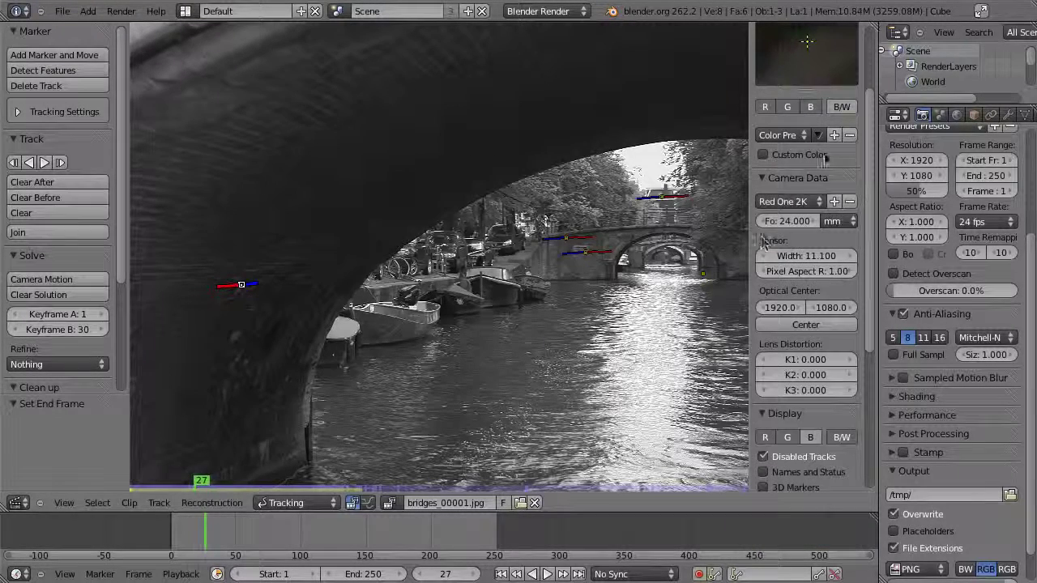
{"action": "left_click", "coordinate": [791, 203]}
{"action": "key", "text": "Escape"}
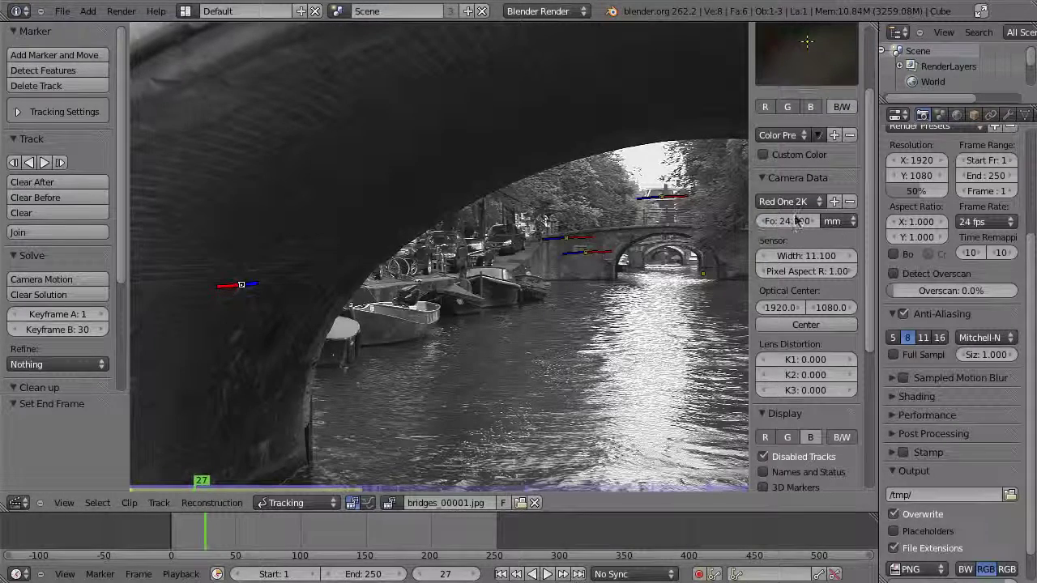
Step: Enable Proxy / Timecode for the footage and choose 50% as the original proxy size to build
{"action": "middle_click_drag", "start_coordinate": [628, 348], "coordinate": [551, 352]}
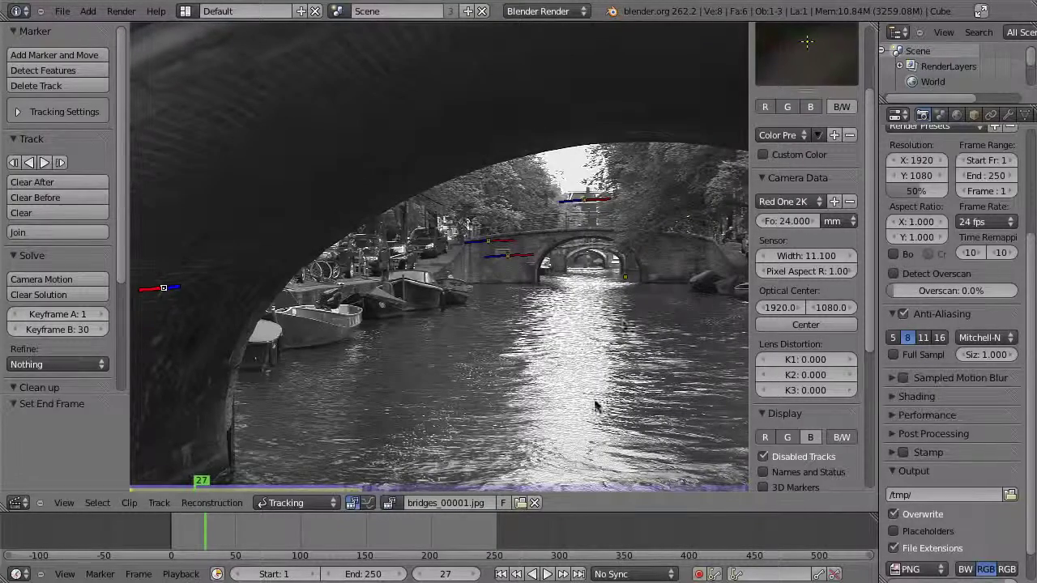
{"action": "scroll", "coordinate": [847, 435], "scroll_direction": "down", "scroll_amount": 7}
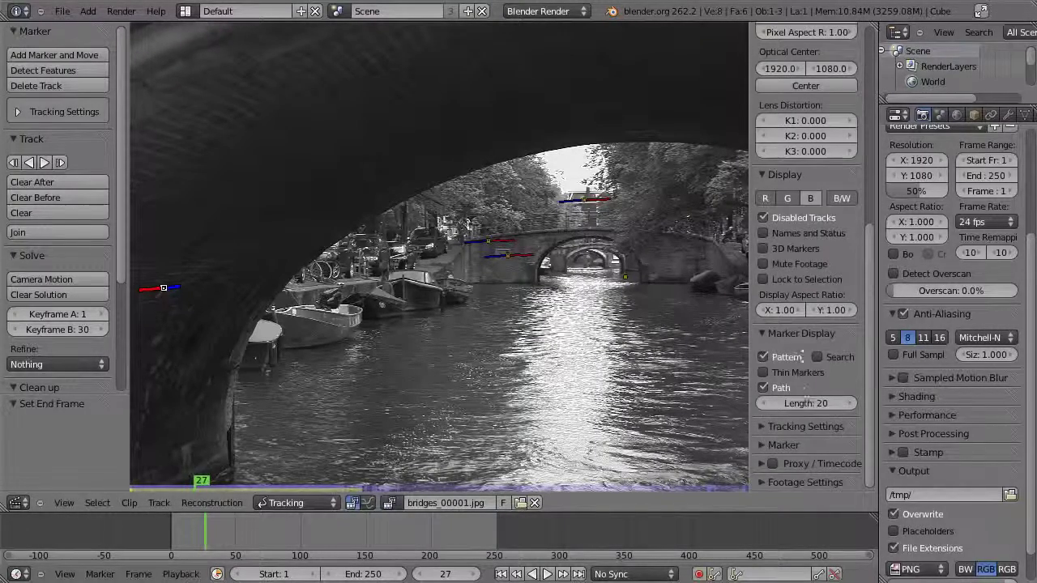
{"action": "left_click", "coordinate": [785, 174]}
{"action": "left_click", "coordinate": [770, 327]}
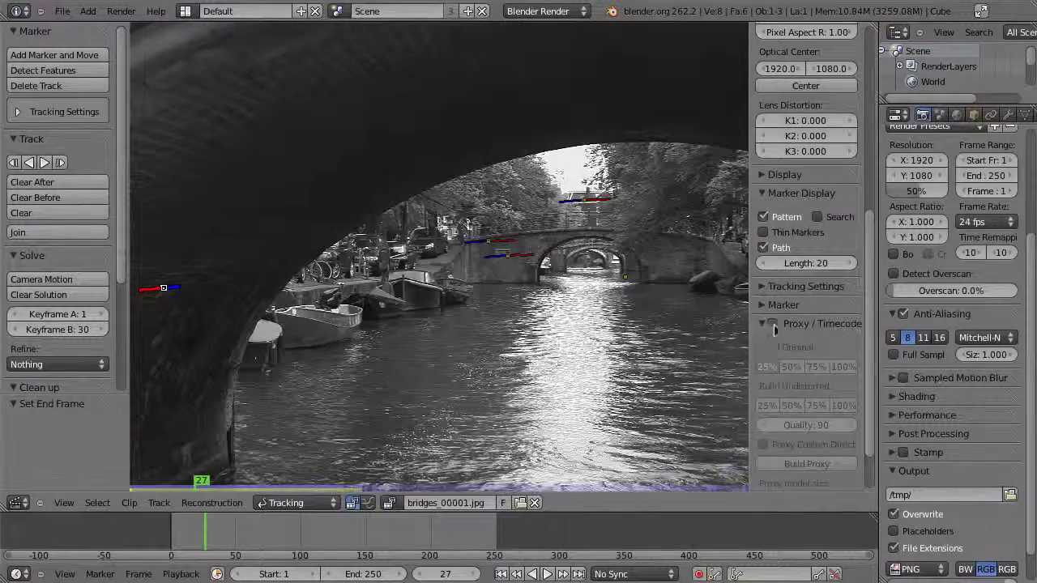
{"action": "left_click_drag", "start_coordinate": [749, 340], "coordinate": [699, 331]}
{"action": "left_click", "coordinate": [716, 324]}
{"action": "scroll", "coordinate": [766, 243], "scroll_direction": "down", "scroll_amount": 2}
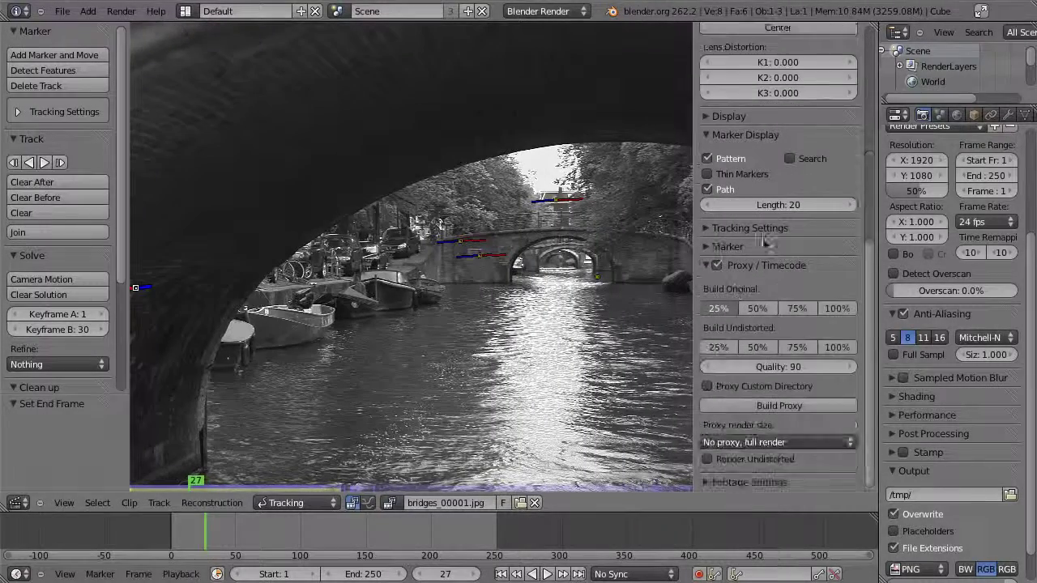
{"action": "left_click", "coordinate": [760, 315]}
{"action": "left_click", "coordinate": [719, 310]}
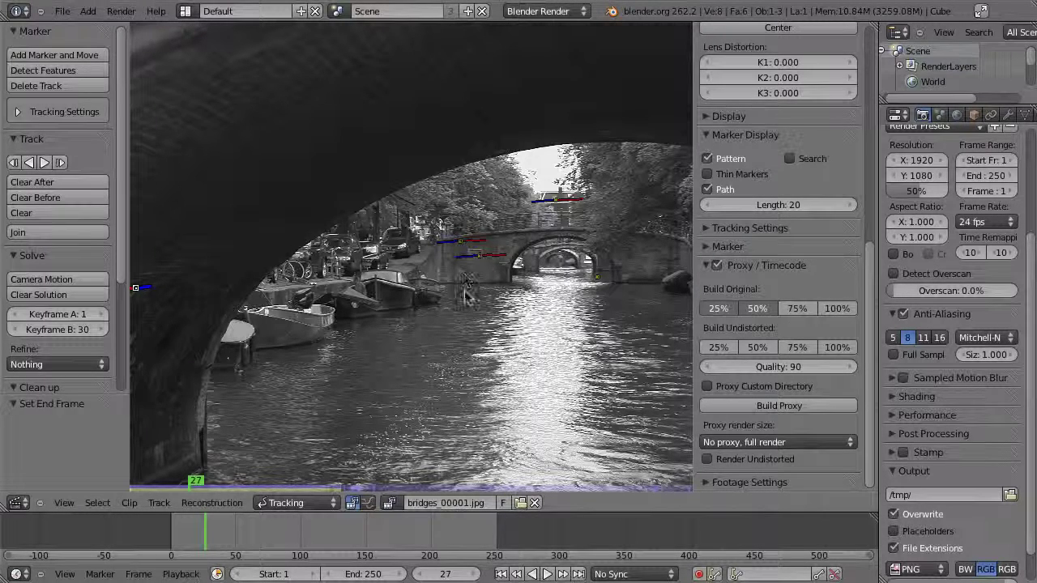
{"action": "left_click", "coordinate": [746, 313]}
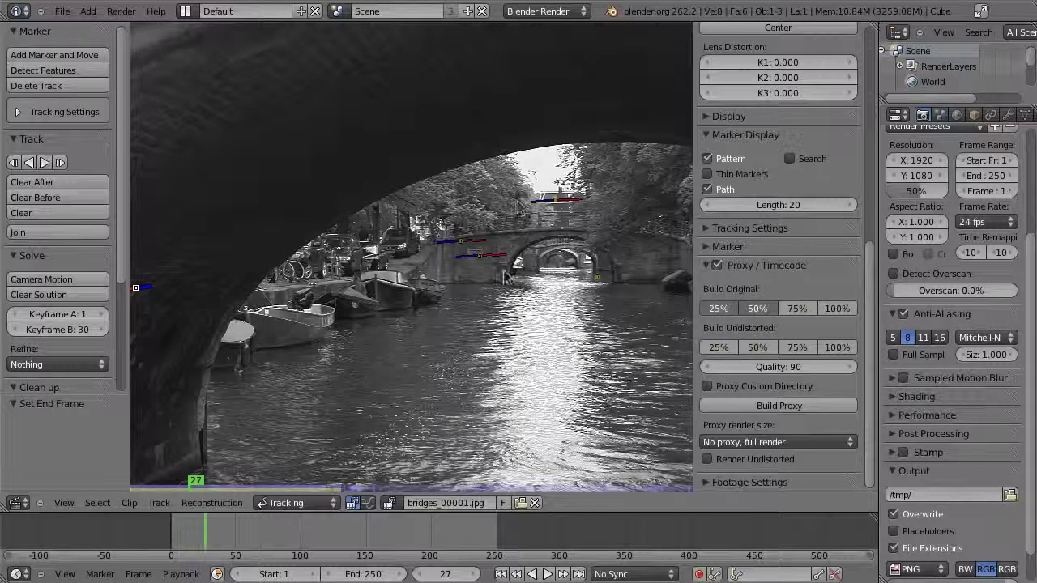
Step: Start building the proxies for the bridge footage and cancel the running job
{"action": "middle_click_drag", "start_coordinate": [494, 285], "coordinate": [534, 344]}
{"action": "middle_click_drag", "start_coordinate": [494, 228], "coordinate": [526, 264]}
{"action": "middle_click_drag", "start_coordinate": [435, 265], "coordinate": [363, 182]}
{"action": "middle_click_drag", "start_coordinate": [613, 257], "coordinate": [517, 207]}
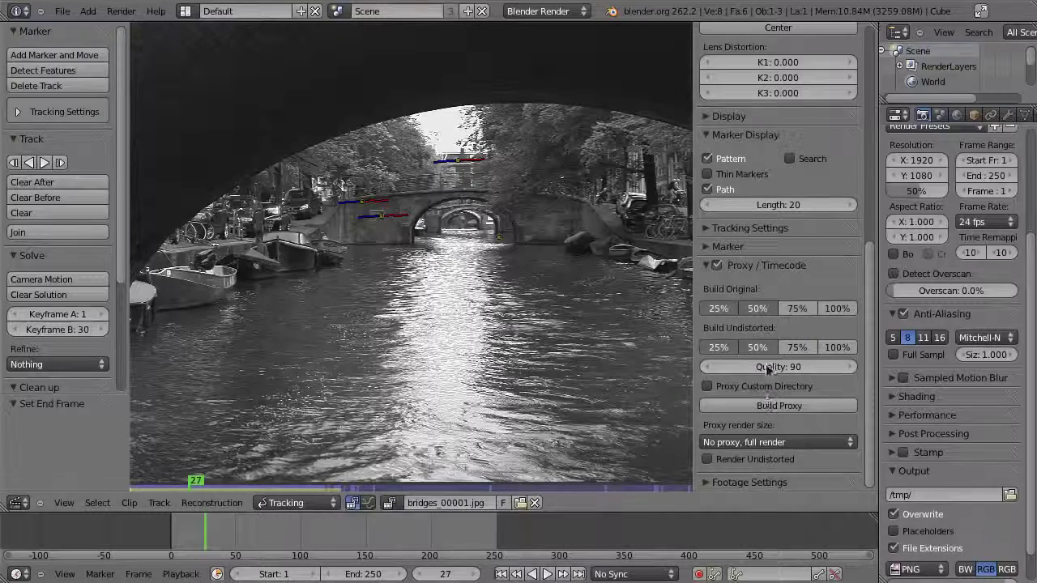
{"action": "left_click", "coordinate": [771, 406]}
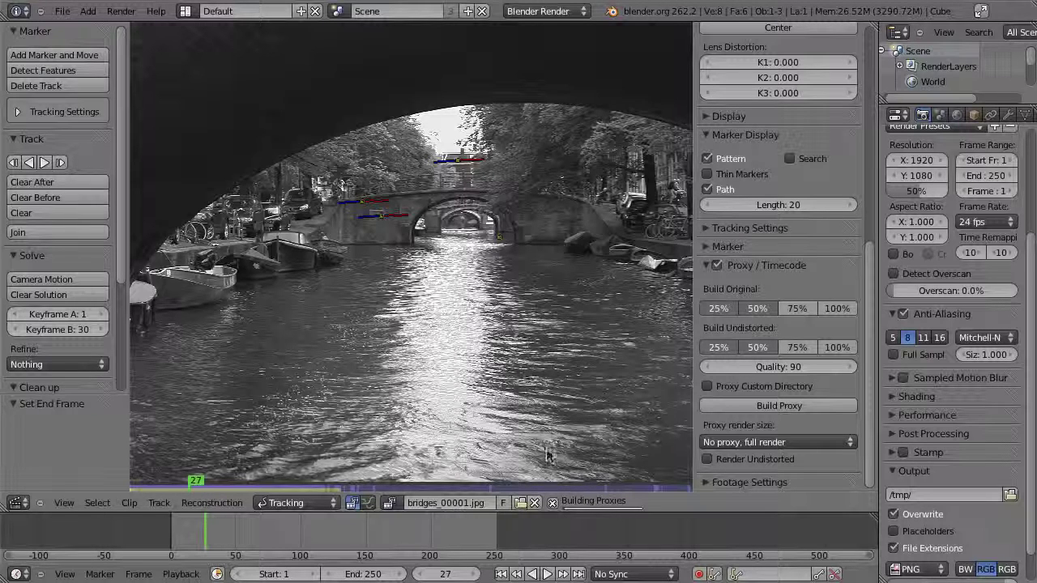
{"action": "left_click", "coordinate": [552, 505]}
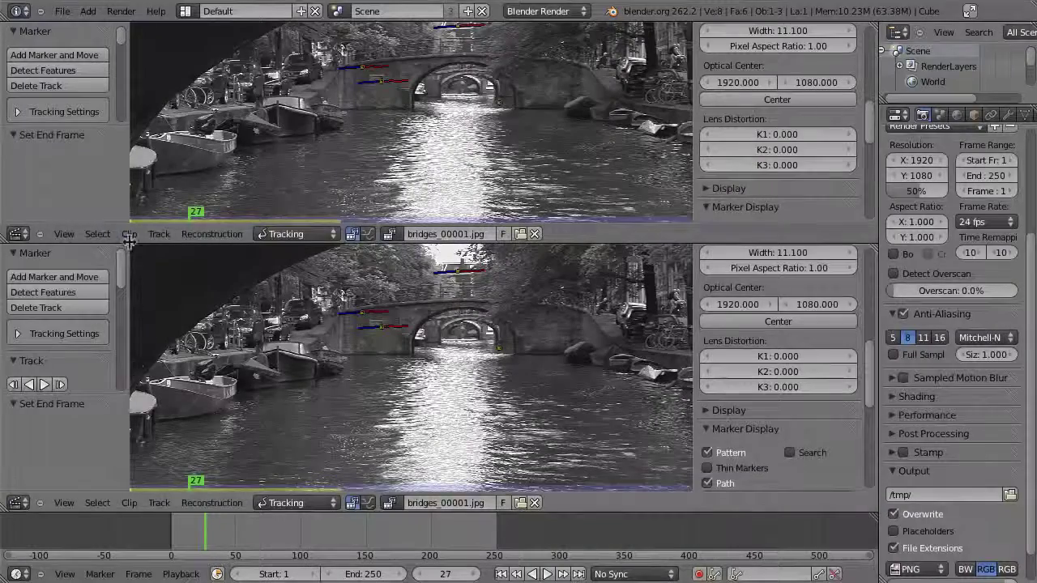
Step: Turn the upper clip editor into a 3D View and set the bridge footage as its background
{"action": "left_click", "coordinate": [16, 233]}
{"action": "left_click", "coordinate": [30, 245]}
{"action": "scroll", "coordinate": [83, 382], "scroll_direction": "down", "scroll_amount": 6}
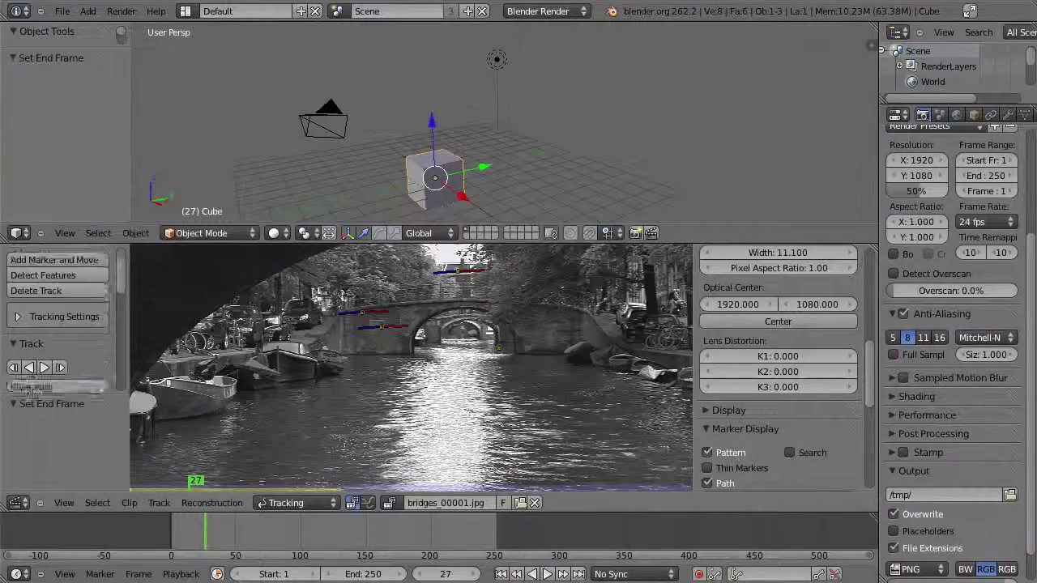
{"action": "left_click", "coordinate": [65, 365]}
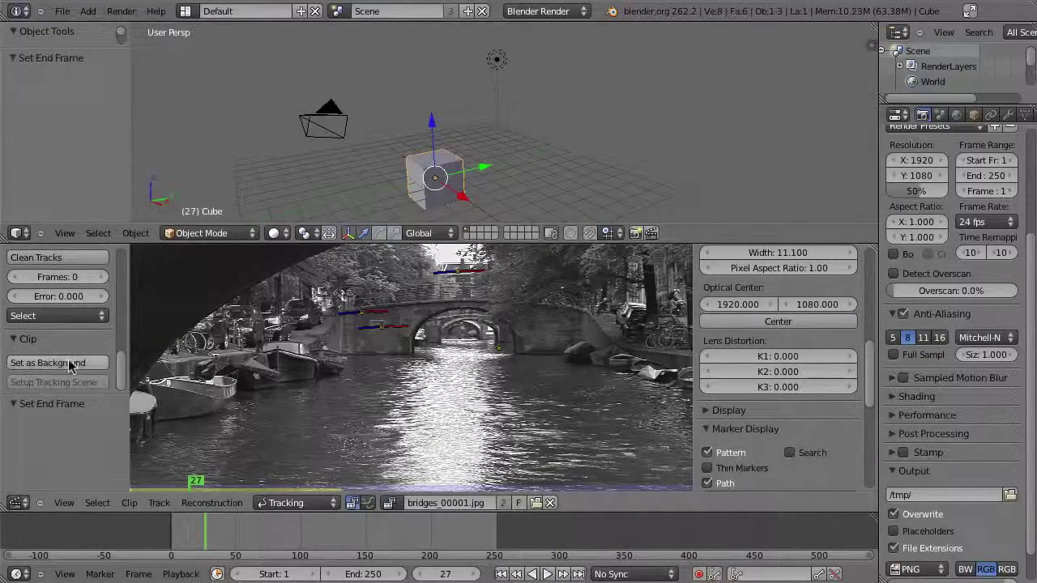
Step: Select the camera and set the background movie clip's proxy render size to 50% in the 3D view
{"action": "right_click", "coordinate": [321, 139]}
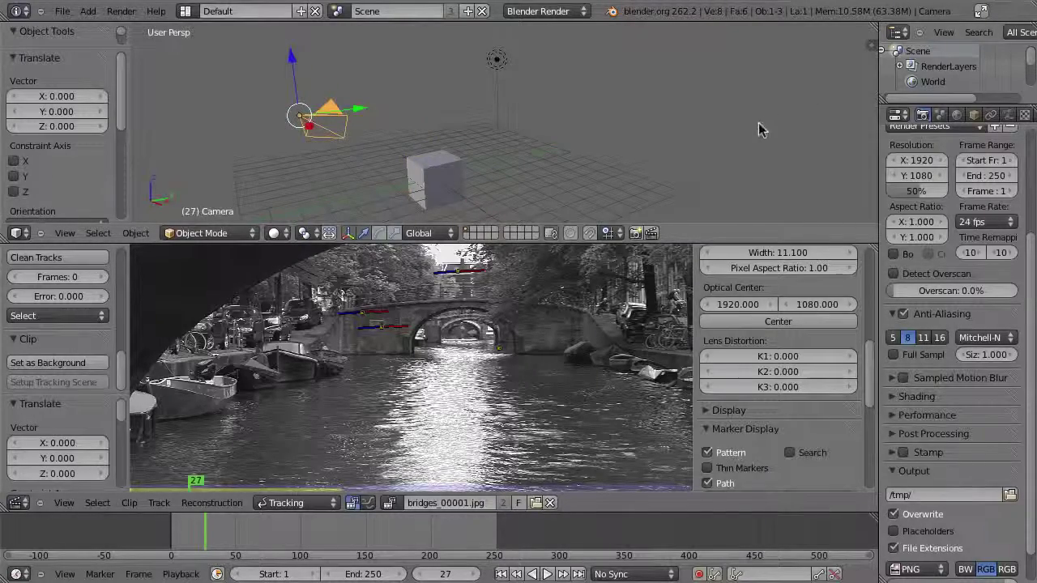
{"action": "key", "text": "n"}
{"action": "scroll", "coordinate": [798, 162], "scroll_direction": "down", "scroll_amount": 8}
{"action": "left_click", "coordinate": [800, 201]}
{"action": "scroll", "coordinate": [800, 201], "scroll_direction": "down", "scroll_amount": 5}
{"action": "left_click", "coordinate": [796, 148]}
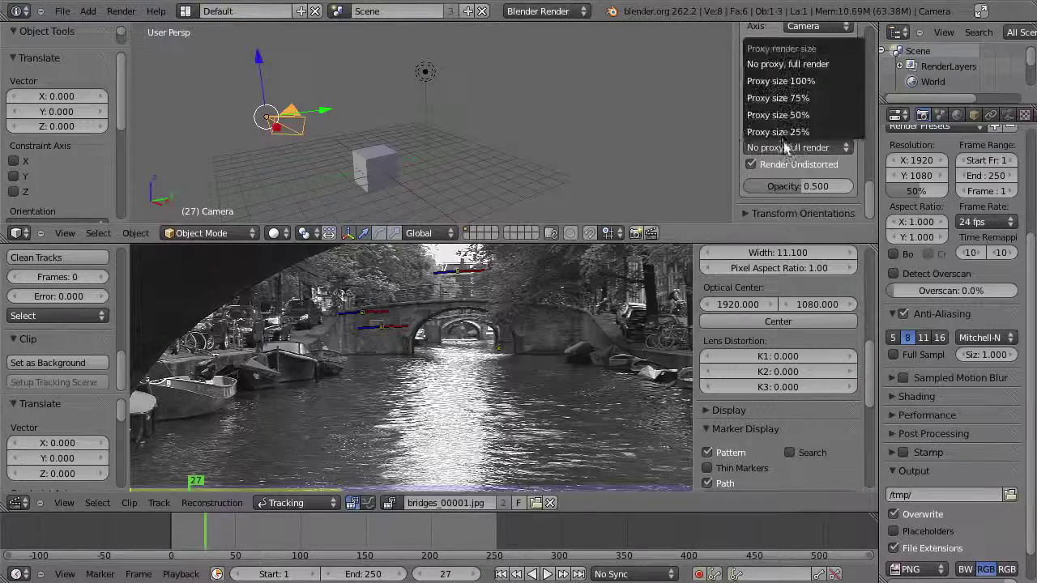
{"action": "left_click", "coordinate": [794, 98]}
{"action": "left_click", "coordinate": [798, 147]}
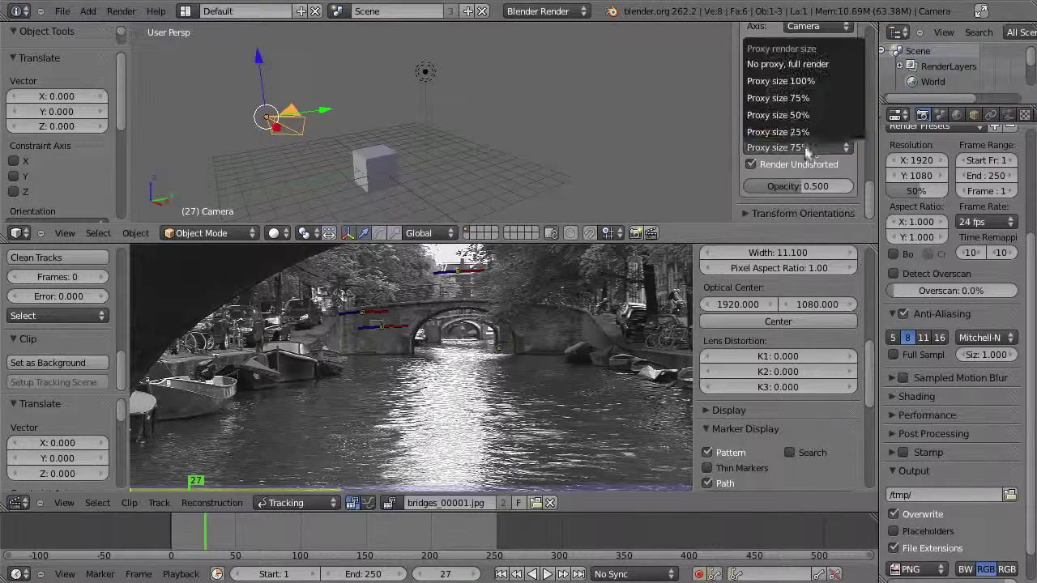
{"action": "left_click", "coordinate": [802, 115]}
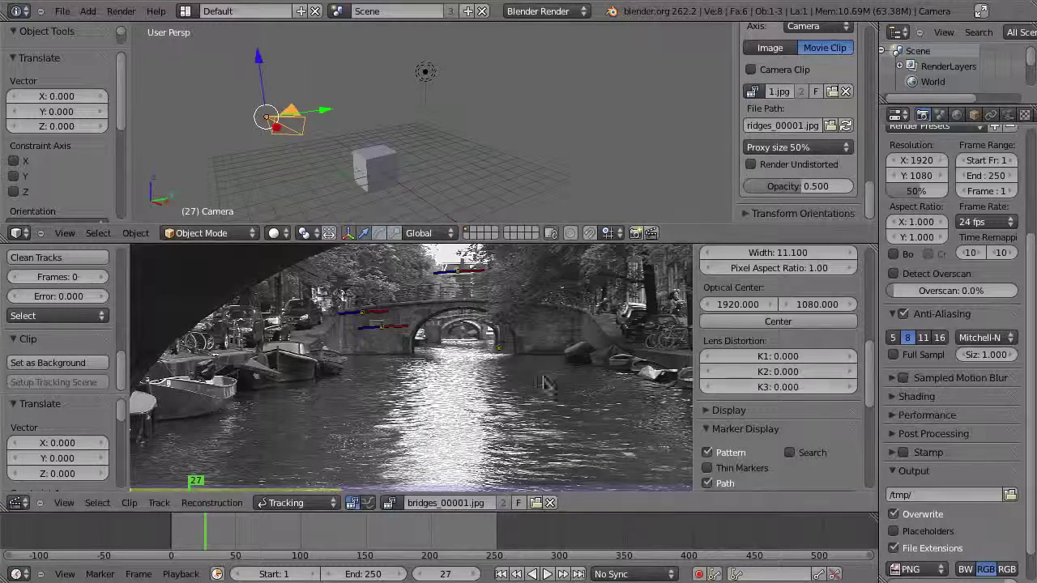
Step: Maximize the Movie Clip Editor to view the bridge footage together with its proxy settings
{"action": "key", "text": "ctrl+Up"}
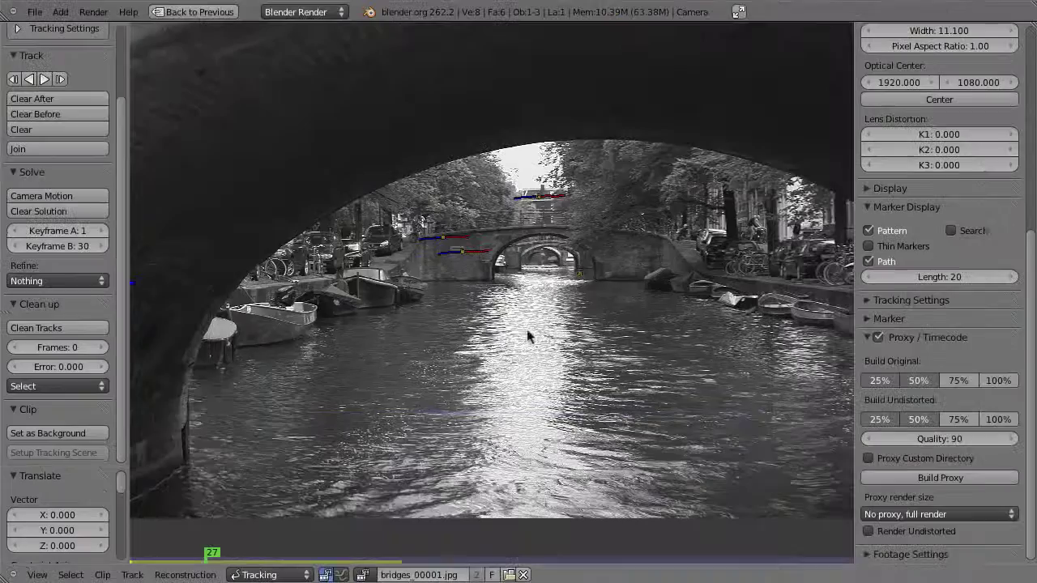
{"action": "scroll", "coordinate": [536, 334], "scroll_direction": "down", "scroll_amount": 2}
{"action": "middle_click_drag", "start_coordinate": [520, 185], "coordinate": [588, 184]}
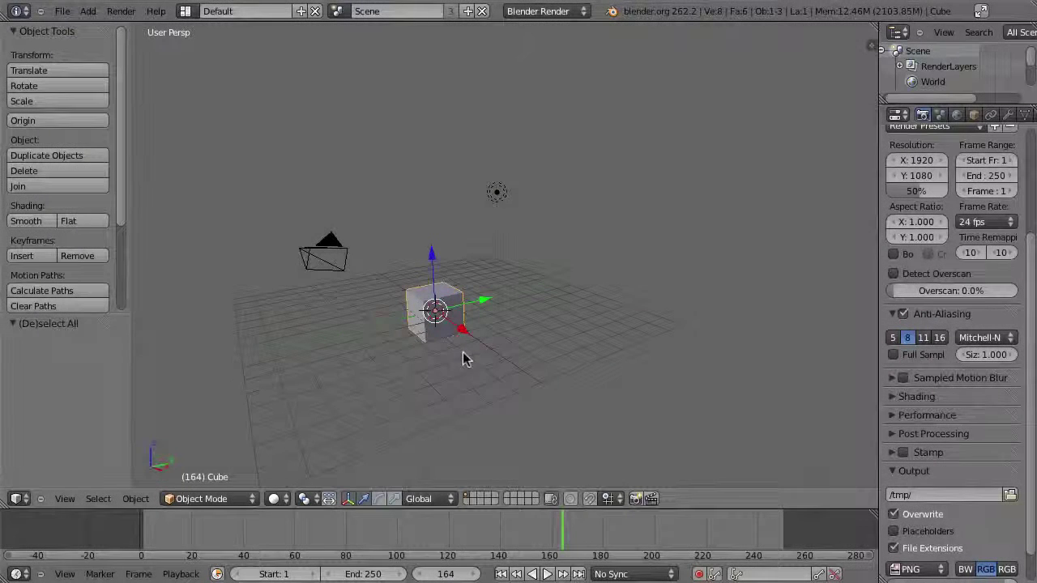
Step: Change the 3D View into a Movie Clip Editor and scrub the MVI_2917.MOV footage to frame 154
{"action": "left_click", "coordinate": [18, 498]}
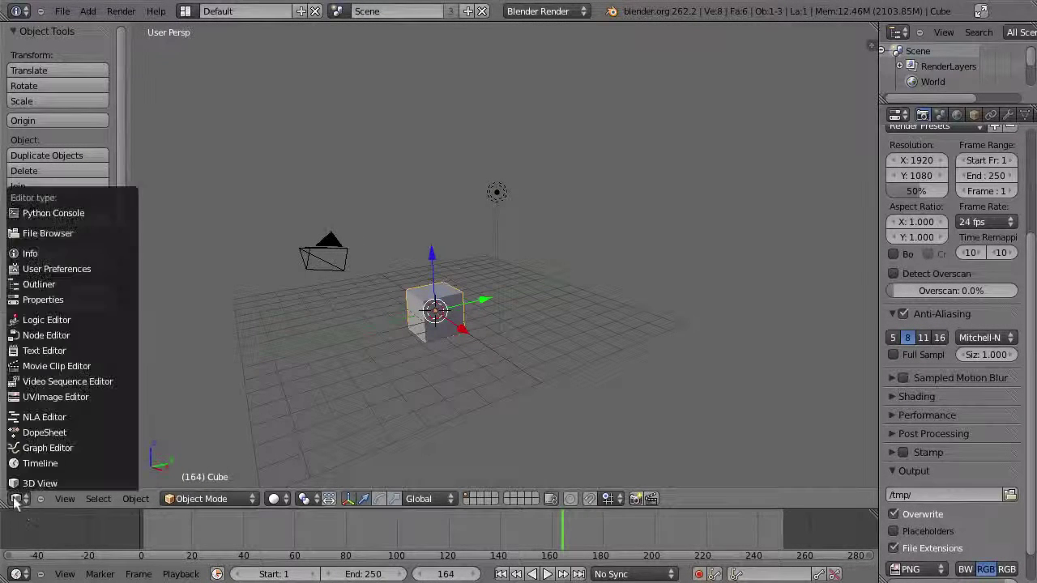
{"action": "left_click", "coordinate": [55, 366]}
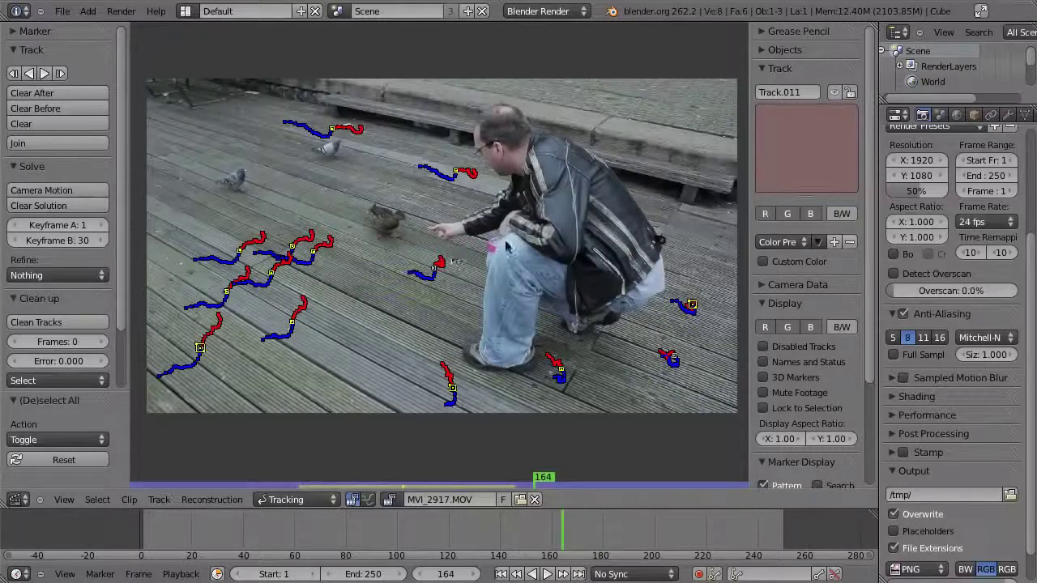
{"action": "left_click_drag", "start_coordinate": [536, 510], "coordinate": [556, 478]}
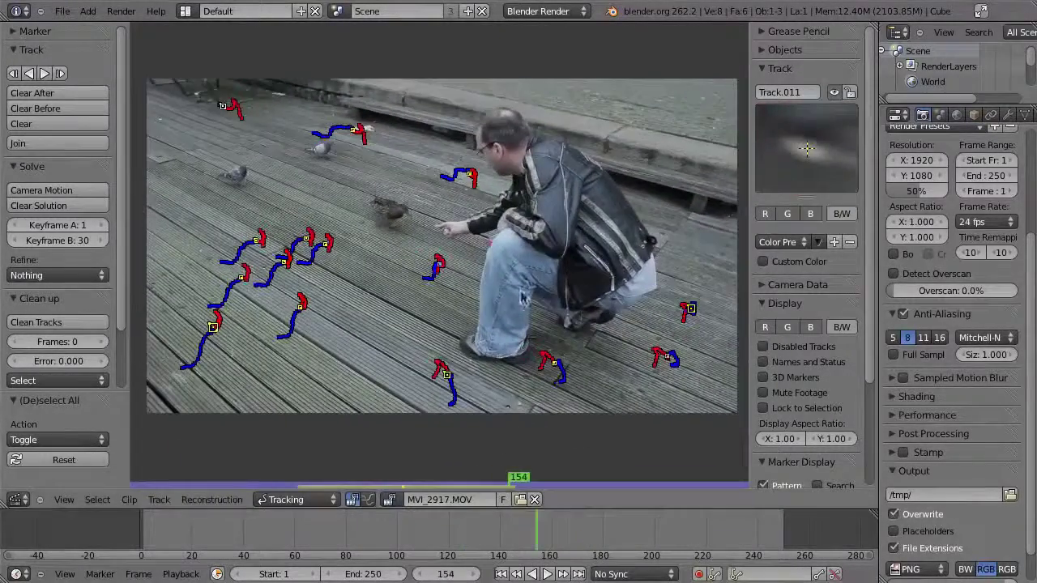
Step: Switch to the graph view and select all tracks to examine their motion curves, muting the footage only while checking them
{"action": "key", "text": "m"}
{"action": "left_click_drag", "start_coordinate": [284, 533], "coordinate": [527, 486]}
{"action": "key", "text": "Tab"}
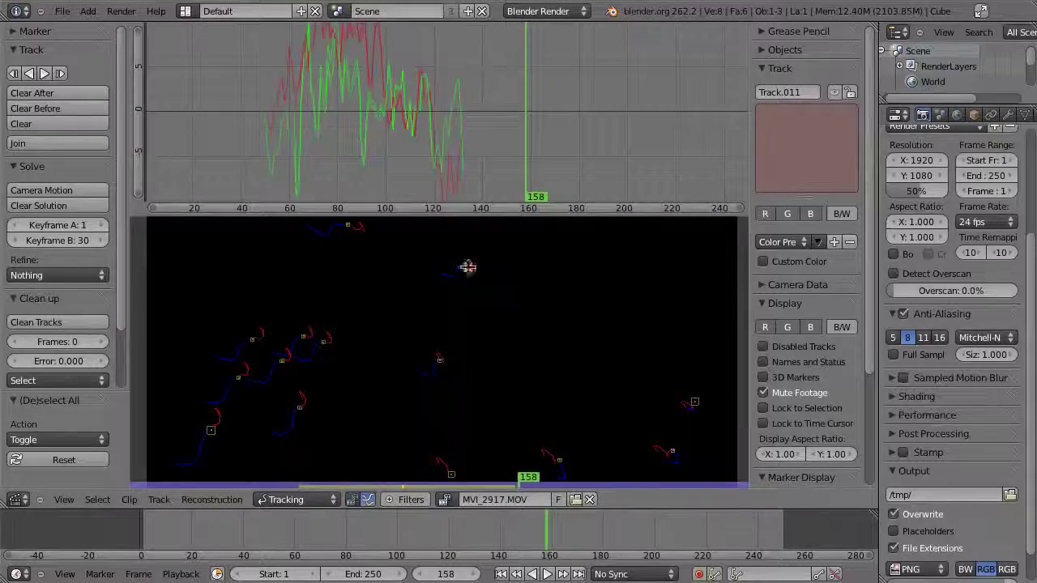
{"action": "key", "text": "a"}
{"action": "middle_click_drag", "start_coordinate": [464, 108], "coordinate": [479, 187], "text": "ctrl"}
{"action": "middle_click_drag", "start_coordinate": [570, 162], "coordinate": [482, 159]}
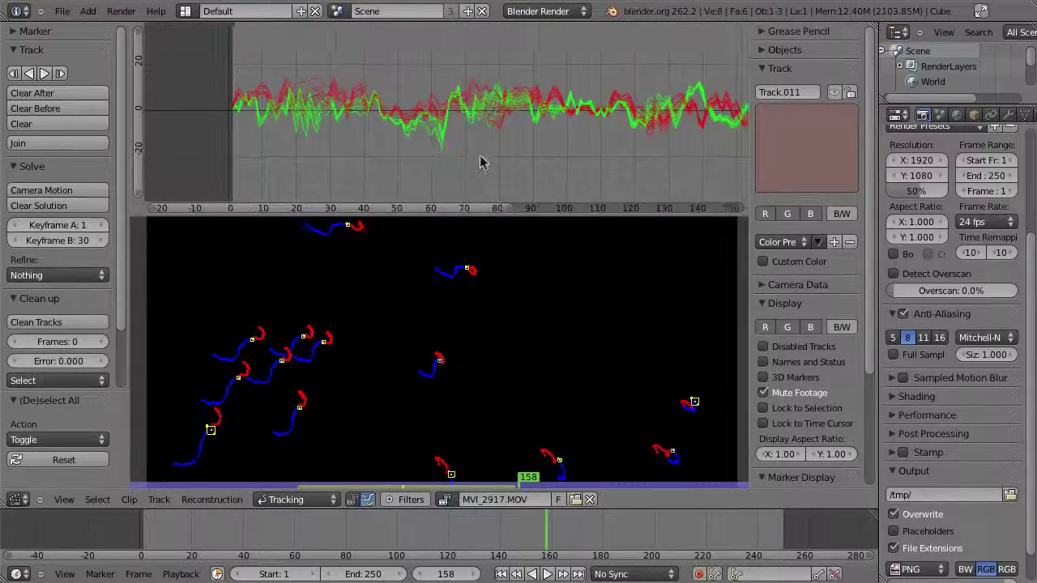
{"action": "middle_click_drag", "start_coordinate": [575, 149], "coordinate": [444, 121]}
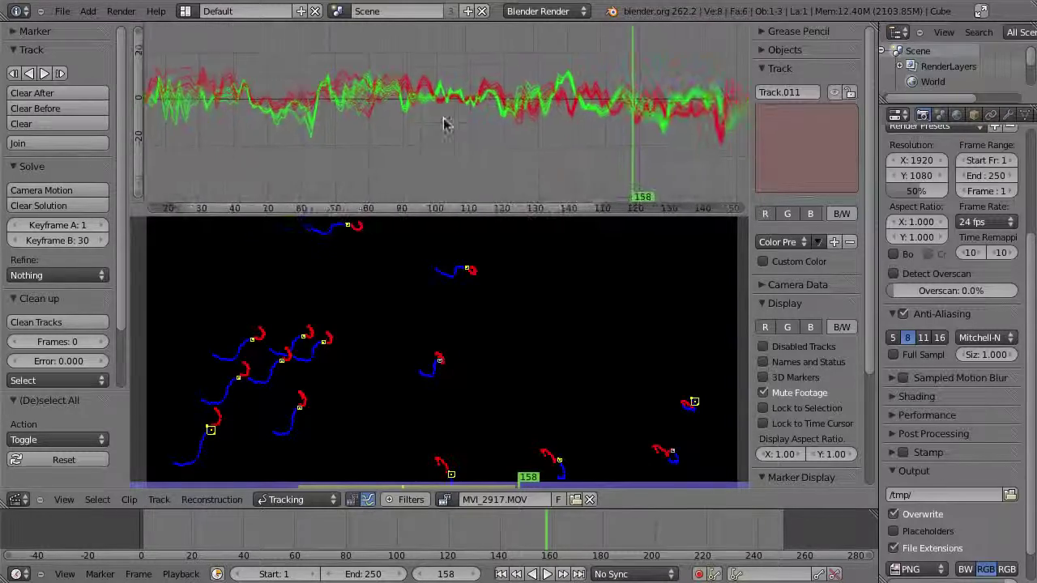
{"action": "scroll", "coordinate": [454, 384], "scroll_direction": "down", "scroll_amount": 1}
{"action": "key", "text": "m"}
{"action": "middle_click_drag", "start_coordinate": [493, 388], "coordinate": [588, 309]}
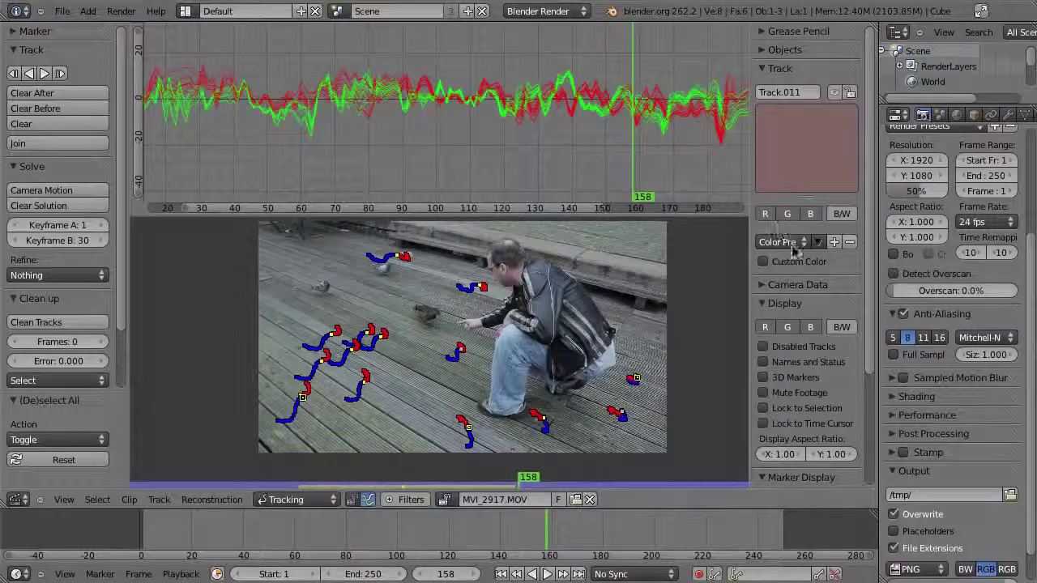
Step: Apply the Canon 550D preset to the clip's camera data and set the focal length to 20 mm
{"action": "left_click", "coordinate": [771, 287]}
{"action": "scroll", "coordinate": [780, 320], "scroll_direction": "down", "scroll_amount": 2}
{"action": "left_click", "coordinate": [782, 246]}
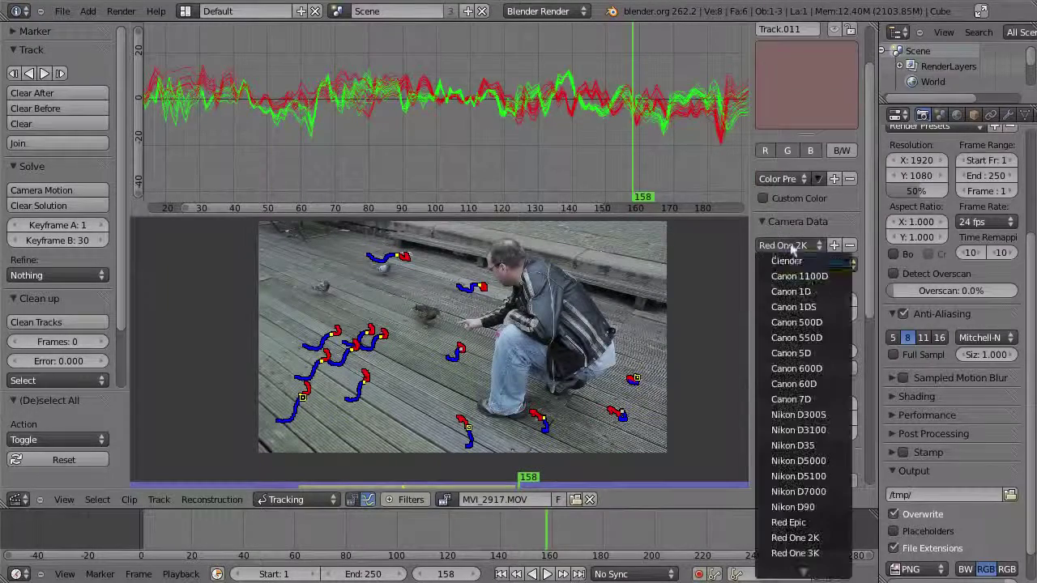
{"action": "left_click", "coordinate": [798, 338]}
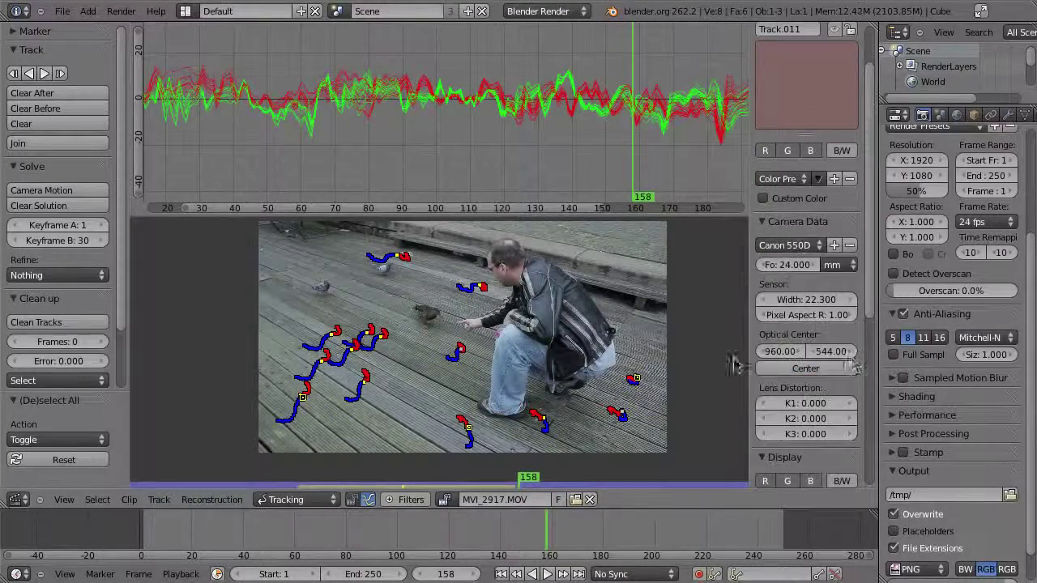
{"action": "scroll", "coordinate": [817, 448], "scroll_direction": "down", "scroll_amount": 2}
{"action": "left_click", "coordinate": [787, 198]}
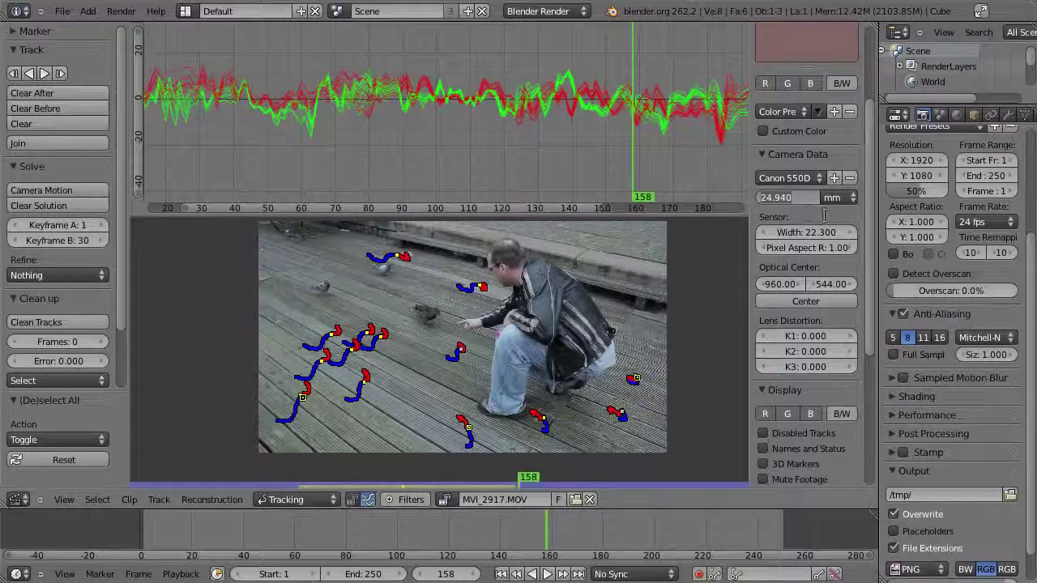
{"action": "type", "text": "20"}
{"action": "key", "text": "Return"}
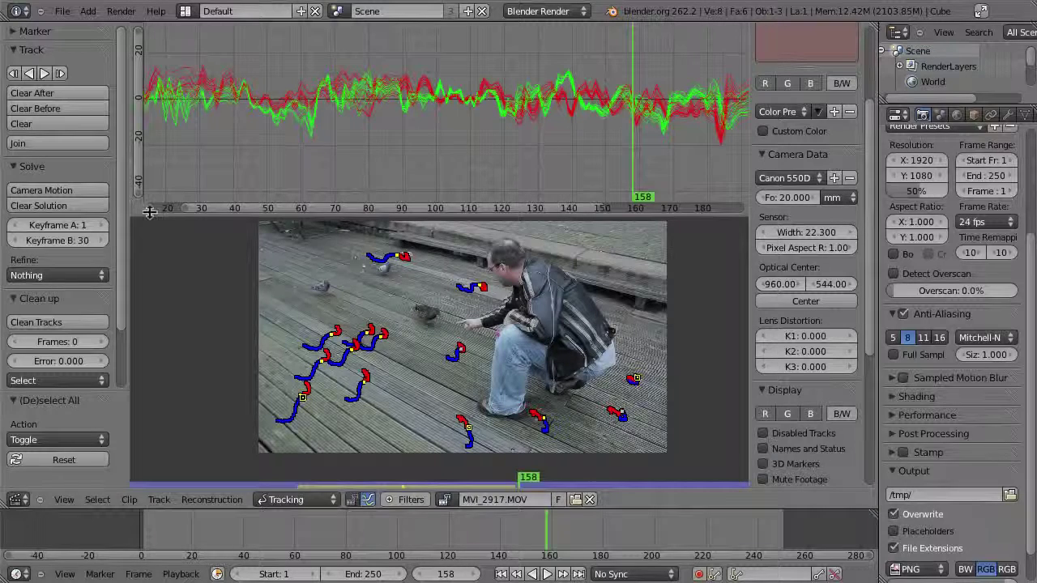
Step: Set the solve keyframes A to 77 and B to 113, and solve the camera motion
{"action": "scroll", "coordinate": [444, 175], "scroll_direction": "down", "scroll_amount": 3}
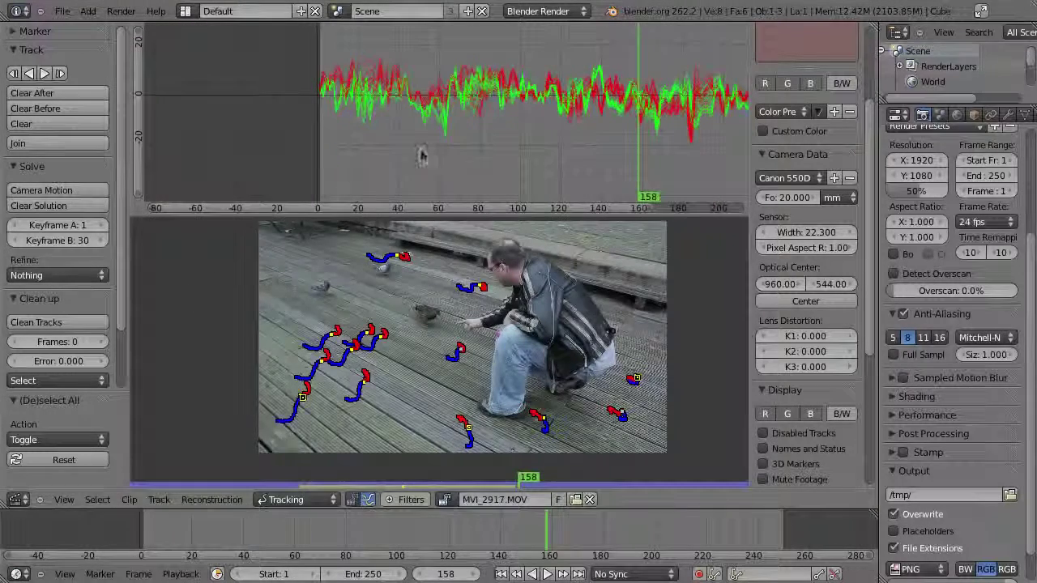
{"action": "left_click", "coordinate": [340, 154]}
{"action": "left_click_drag", "start_coordinate": [339, 157], "coordinate": [545, 136]}
{"action": "left_click", "coordinate": [65, 228]}
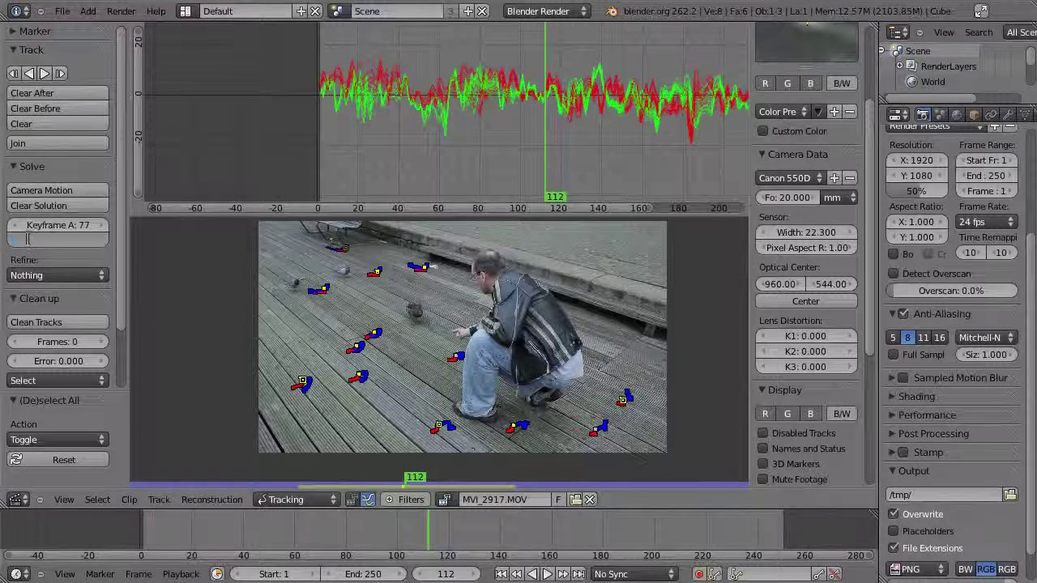
{"action": "left_click", "coordinate": [58, 190]}
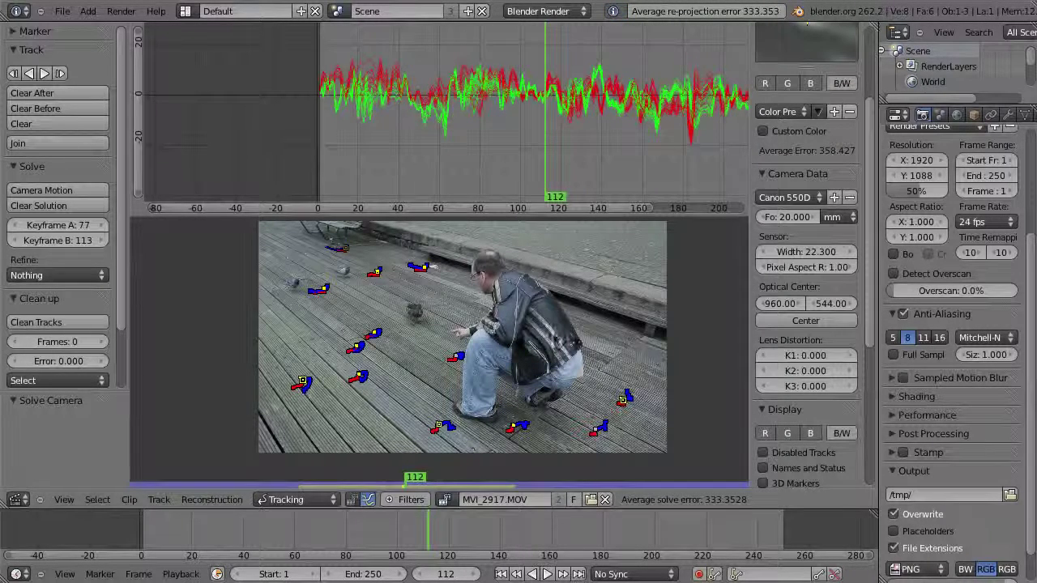
Step: Examine the solve's error curve in the graph together with the track curves, scrubbing to frame 42
{"action": "middle_click_drag", "start_coordinate": [542, 334], "coordinate": [512, 343]}
{"action": "key", "text": "a"}
{"action": "key", "text": "a"}
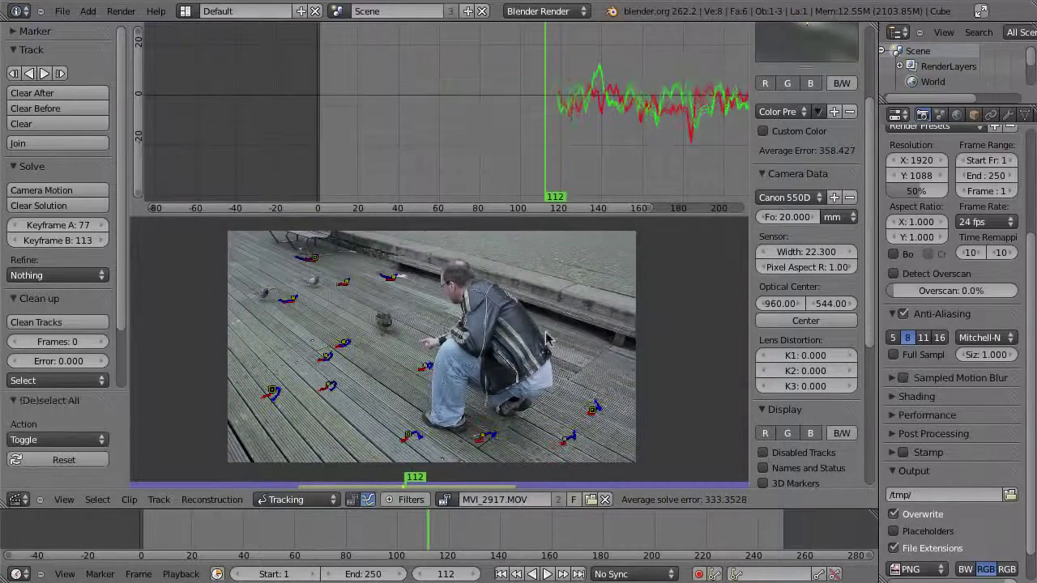
{"action": "middle_click_drag", "start_coordinate": [498, 108], "coordinate": [504, 142], "text": "ctrl"}
{"action": "middle_click_drag", "start_coordinate": [519, 69], "coordinate": [526, 137]}
{"action": "mouse_move", "coordinate": [526, 138]}
{"action": "middle_mouse_down", "text": "ctrl"}
{"action": "mouse_move", "coordinate": [525, 159]}
{"action": "mouse_move", "coordinate": [512, 144]}
{"action": "middle_mouse_up", "text": "ctrl"}
{"action": "left_click_drag", "start_coordinate": [512, 144], "coordinate": [408, 182]}
Step: Set the solve refinement to Focal length, K1, K2 and solve the camera again
{"action": "left_click", "coordinate": [55, 275]}
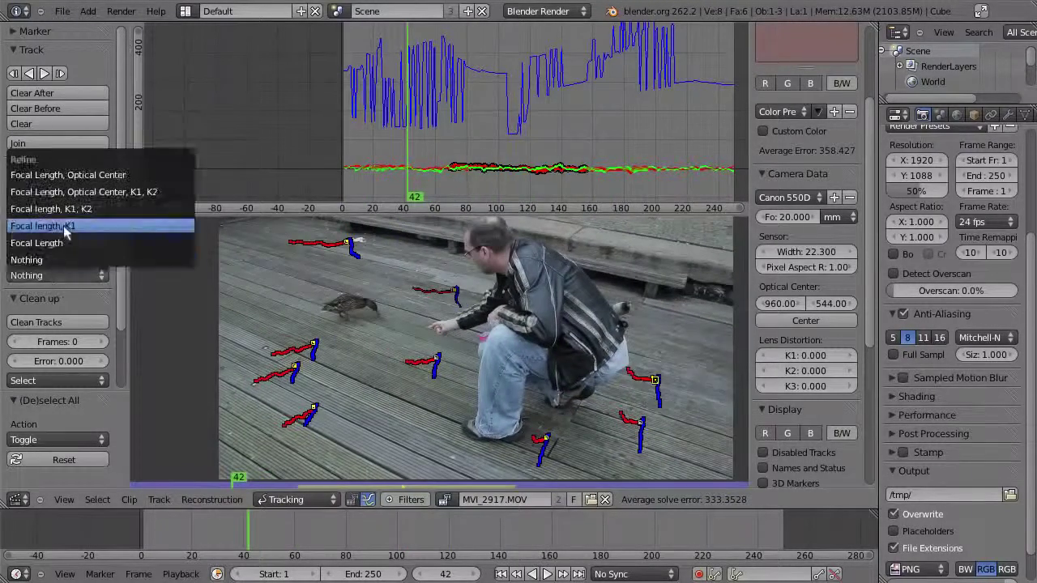
{"action": "left_click", "coordinate": [70, 205]}
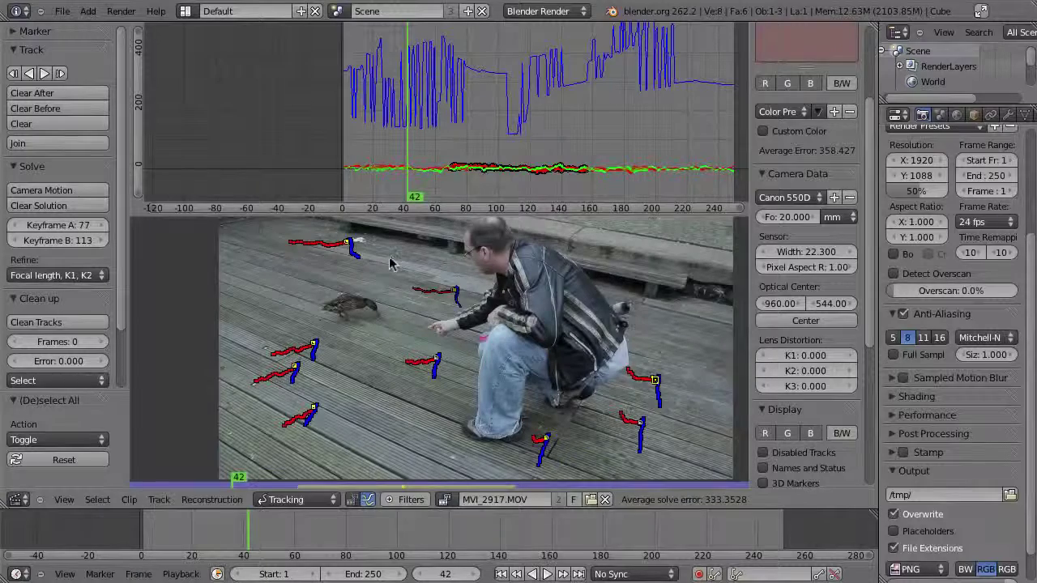
{"action": "key", "text": "shift+s"}
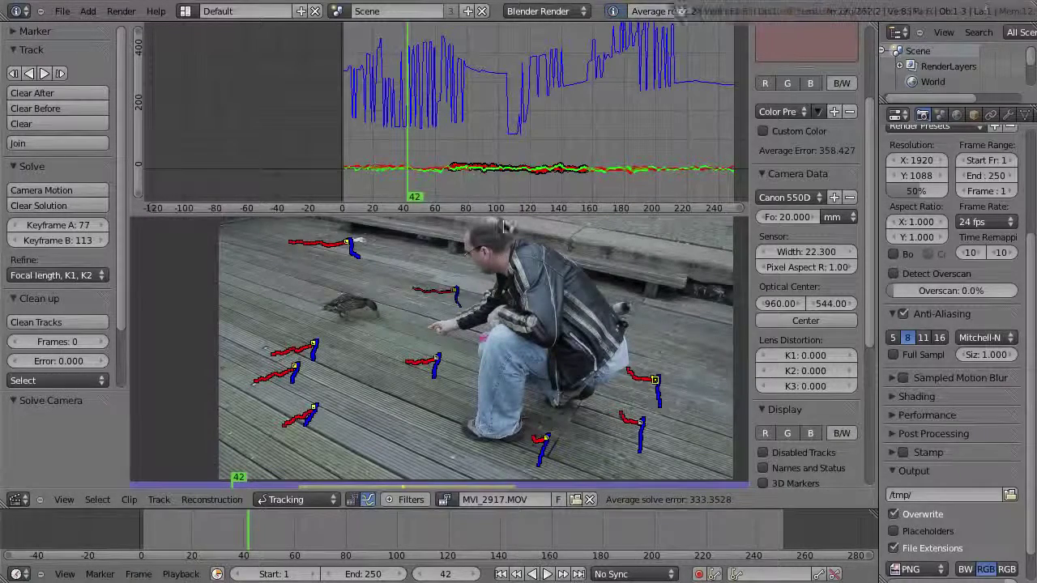
Step: Enlarge the footage preview by shrinking the graph area, and step back to frame 41
{"action": "middle_click_drag", "start_coordinate": [540, 301], "coordinate": [484, 289]}
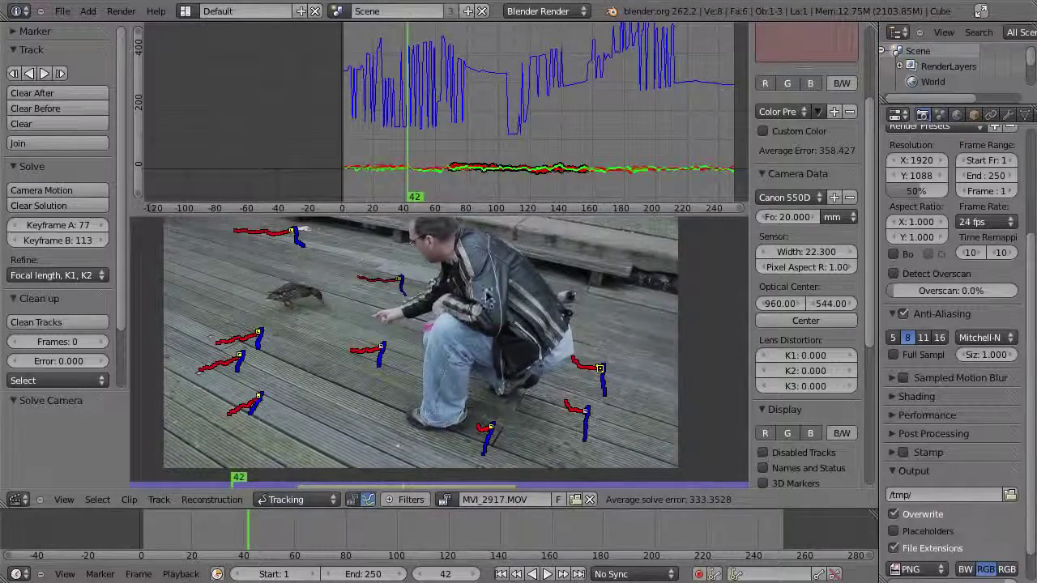
{"action": "left_click_drag", "start_coordinate": [456, 213], "coordinate": [456, 116]}
{"action": "middle_click_drag", "start_coordinate": [400, 284], "coordinate": [413, 324]}
{"action": "key", "text": "Left"}
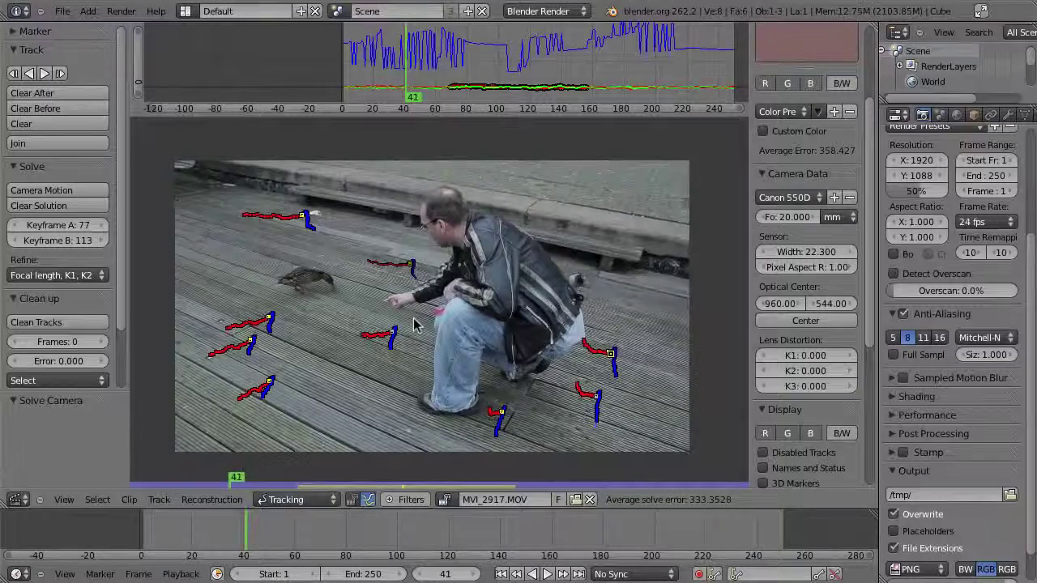
Step: Add a marker on the ground beyond the ledge behind the man at frame 181 and track it forward
{"action": "left_click_drag", "start_coordinate": [253, 526], "coordinate": [606, 421]}
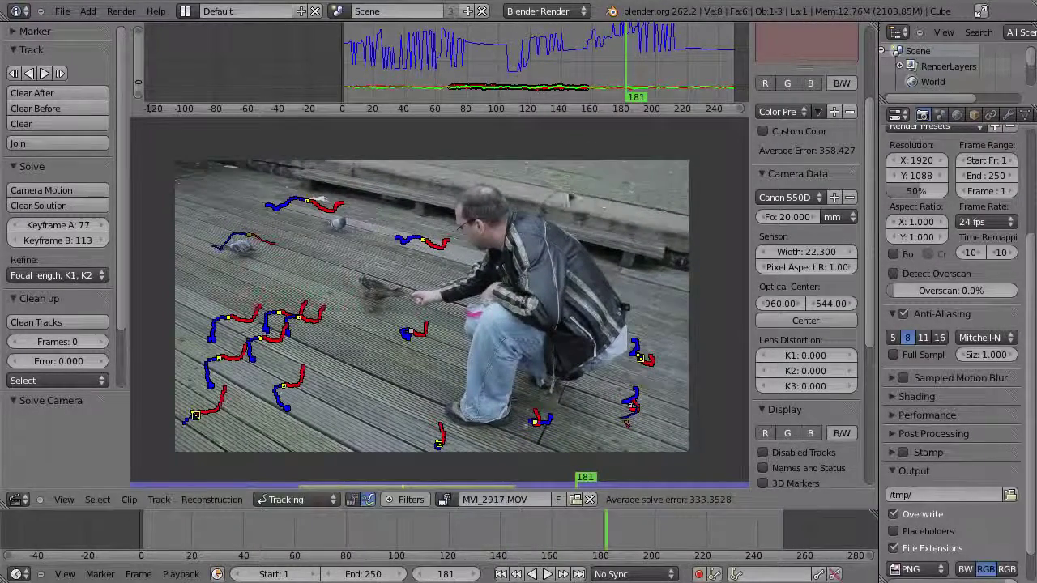
{"action": "left_click", "coordinate": [654, 208], "text": "ctrl"}
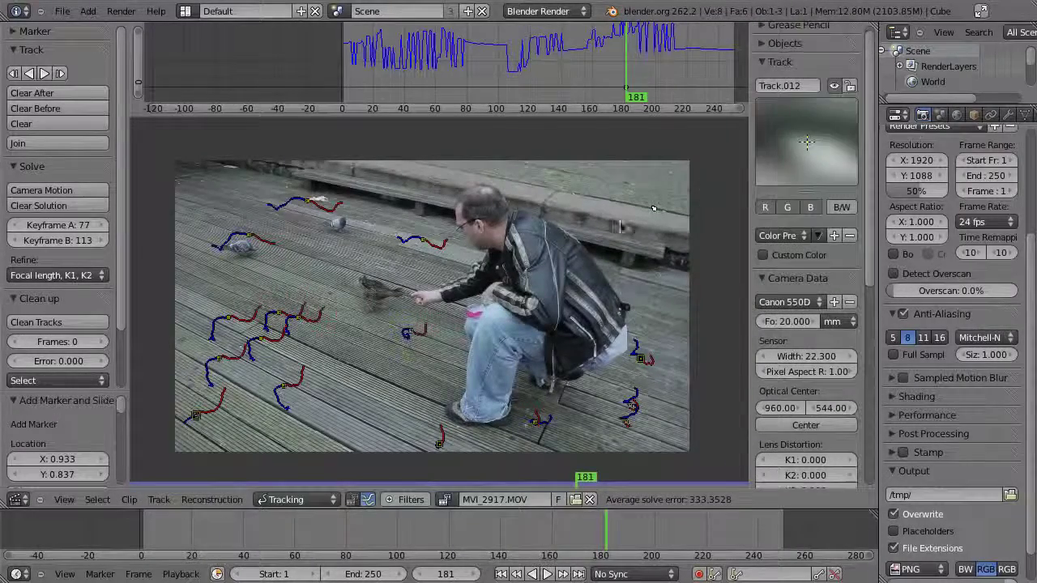
{"action": "key", "text": "ctrl+t"}
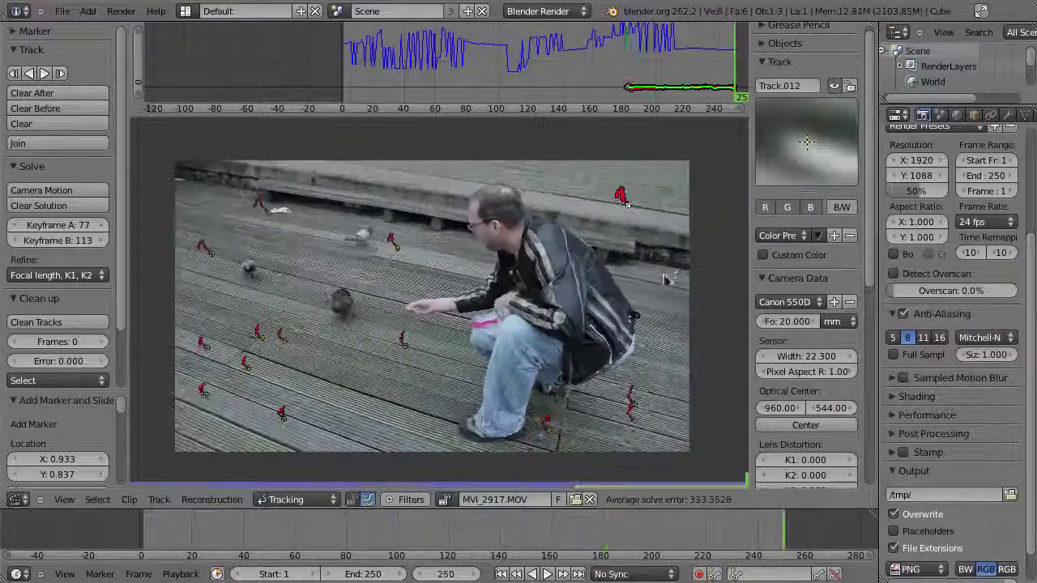
Step: Add another marker on the ground beyond the ledge behind the man and track it both forward and backward
{"action": "left_click_drag", "start_coordinate": [689, 95], "coordinate": [636, 102]}
{"action": "middle_click_drag", "start_coordinate": [651, 103], "coordinate": [601, 11]}
{"action": "middle_click_drag", "start_coordinate": [551, 83], "coordinate": [586, 58]}
{"action": "left_click_drag", "start_coordinate": [585, 58], "coordinate": [584, 60]}
{"action": "left_click_drag", "start_coordinate": [533, 327], "coordinate": [536, 325]}
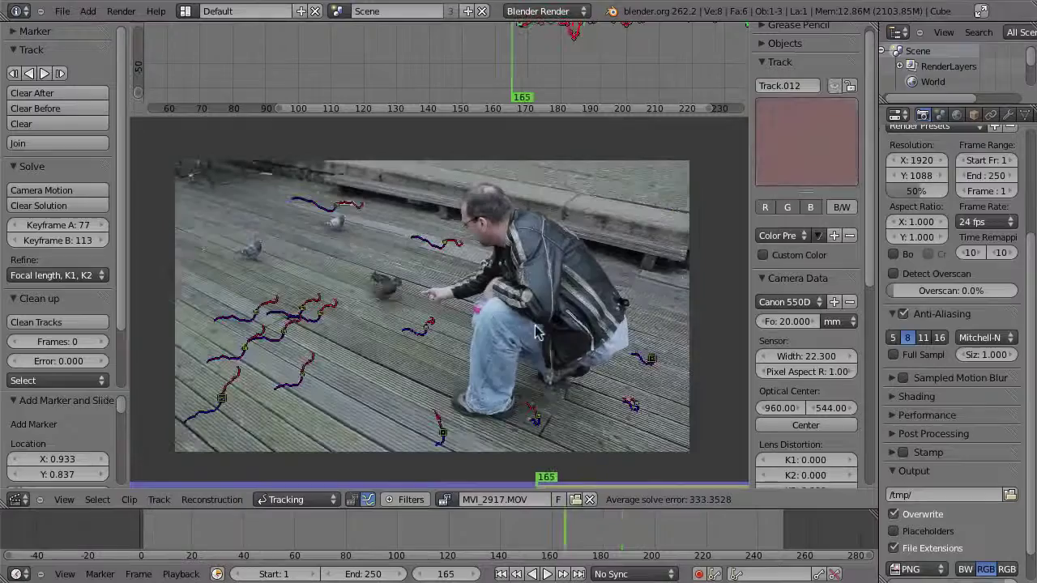
{"action": "left_click_drag", "start_coordinate": [512, 63], "coordinate": [569, 95]}
{"action": "left_click_drag", "start_coordinate": [608, 186], "coordinate": [612, 172], "text": "ctrl"}
{"action": "key", "text": "ctrl+t"}
{"action": "key", "text": "shift+ctrl+t"}
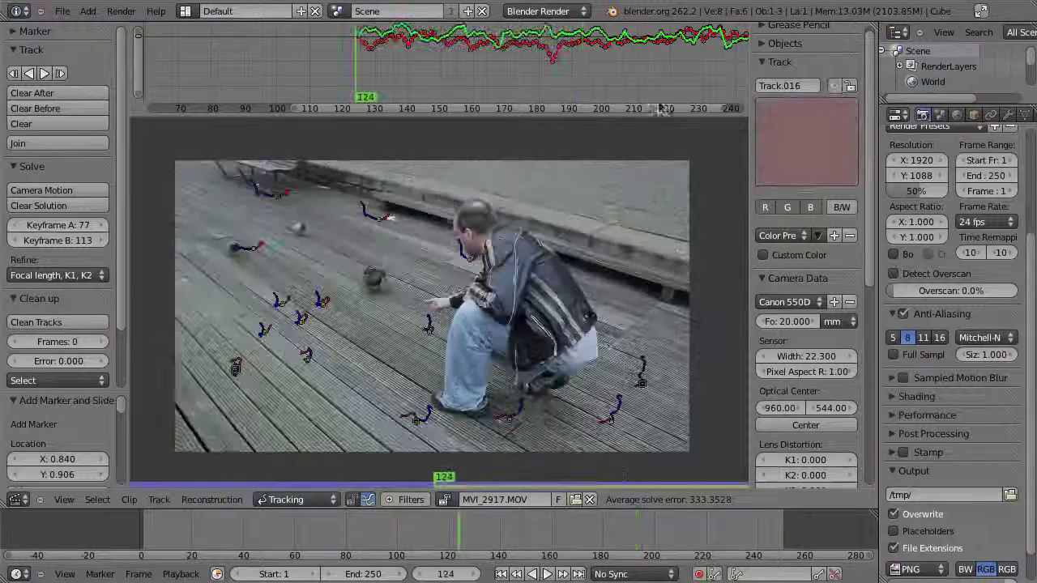
Step: Add a marker on the ledge behind the pigeons at frame 212 and track it backward
{"action": "left_click_drag", "start_coordinate": [397, 78], "coordinate": [537, 77]}
{"action": "middle_click_drag", "start_coordinate": [423, 146], "coordinate": [458, 227]}
{"action": "left_click_drag", "start_coordinate": [538, 77], "coordinate": [644, 75]}
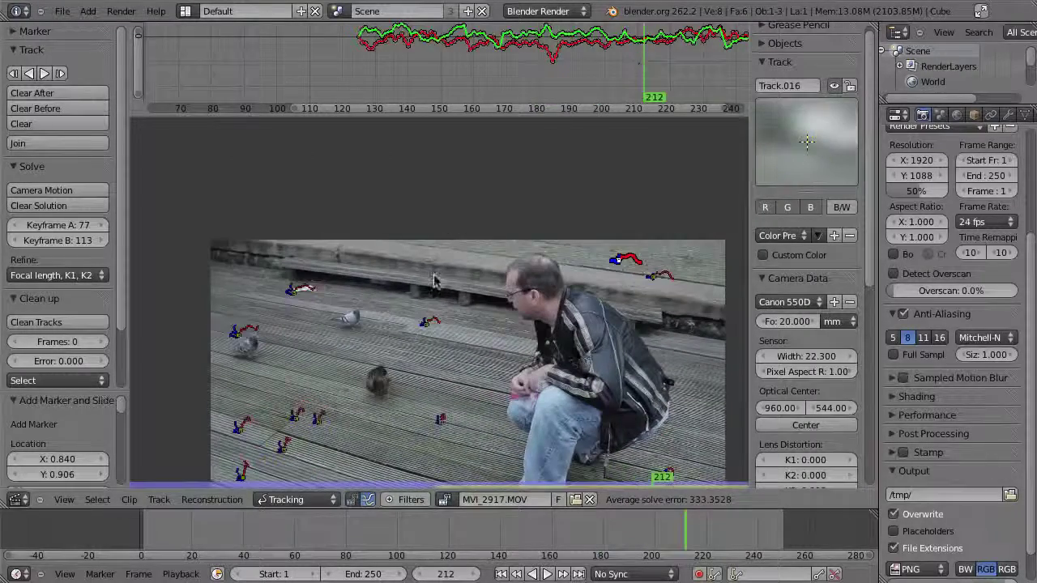
{"action": "left_click", "coordinate": [339, 256], "text": "ctrl"}
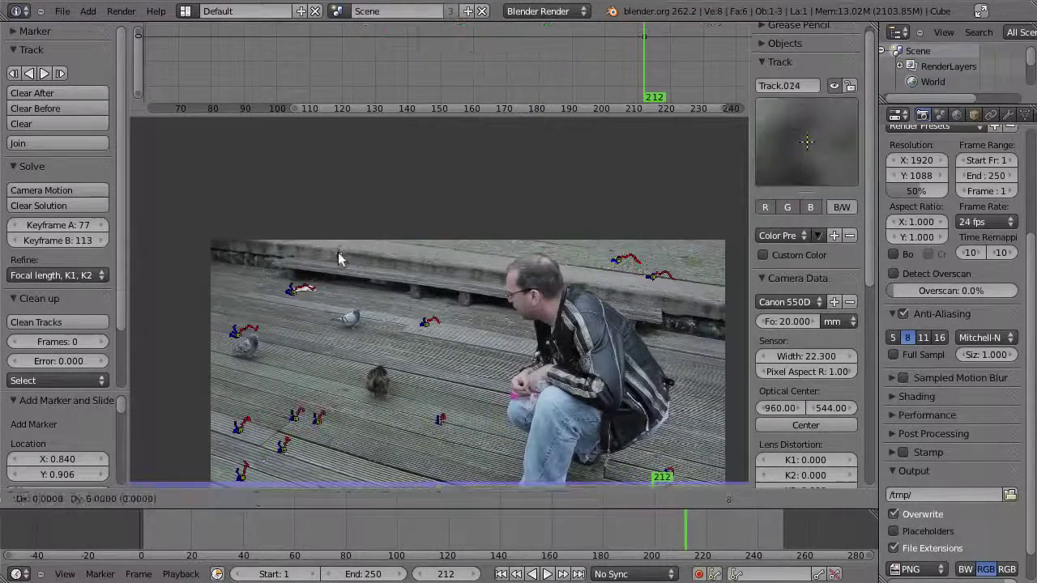
{"action": "key", "text": "ctrl+shift+t"}
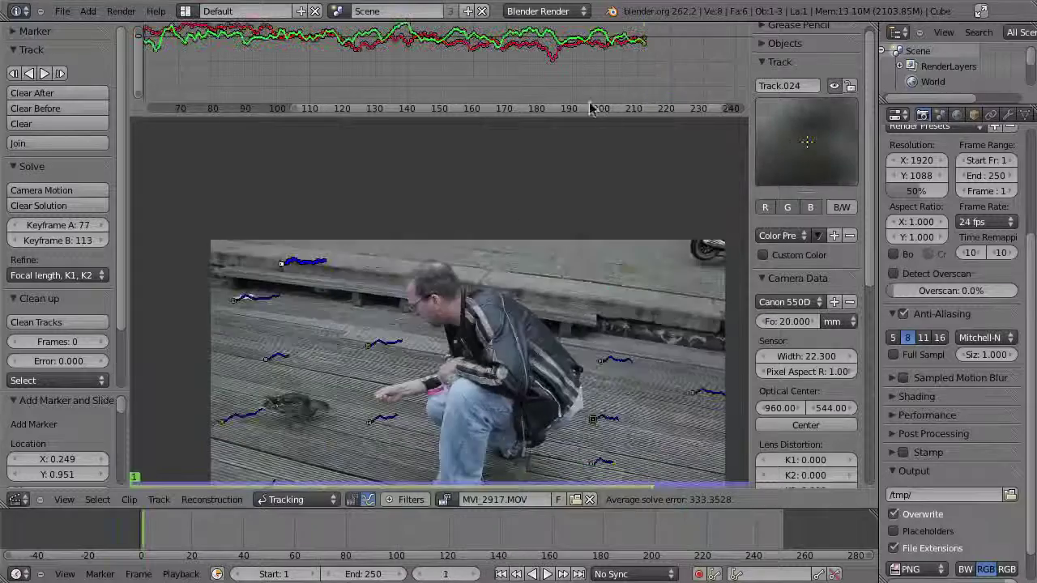
Step: Add further tracked markers in the background around the ledge and solve the camera motion again
{"action": "mouse_move", "coordinate": [273, 97]}
{"action": "left_mouse_down"}
{"action": "mouse_move", "coordinate": [643, 85]}
{"action": "mouse_move", "coordinate": [605, 78]}
{"action": "left_mouse_up"}
{"action": "key", "text": "shift+Right"}
{"action": "left_click", "coordinate": [577, 258], "text": "ctrl"}
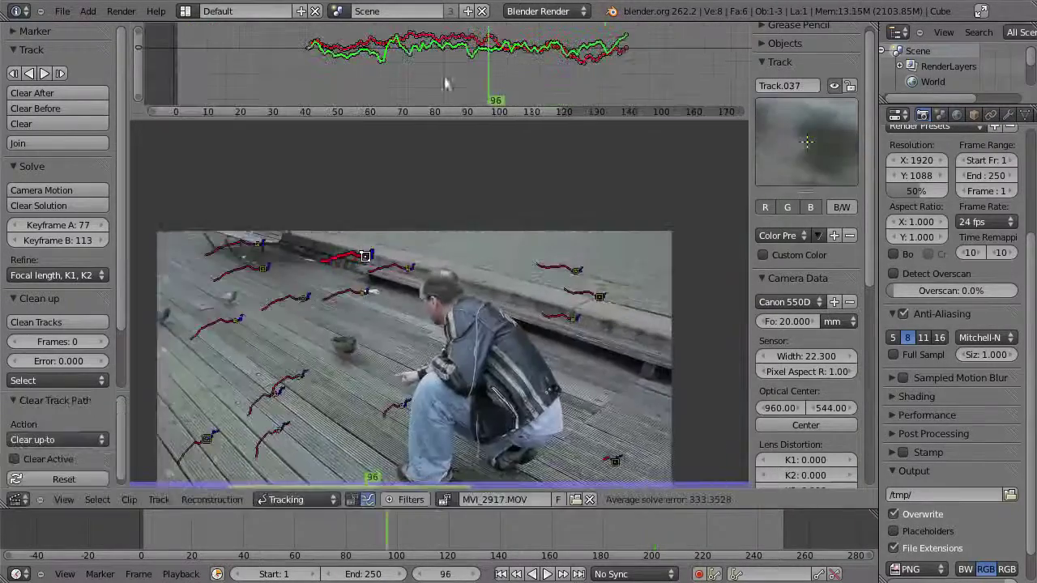
{"action": "left_click_drag", "start_coordinate": [492, 81], "coordinate": [423, 81]}
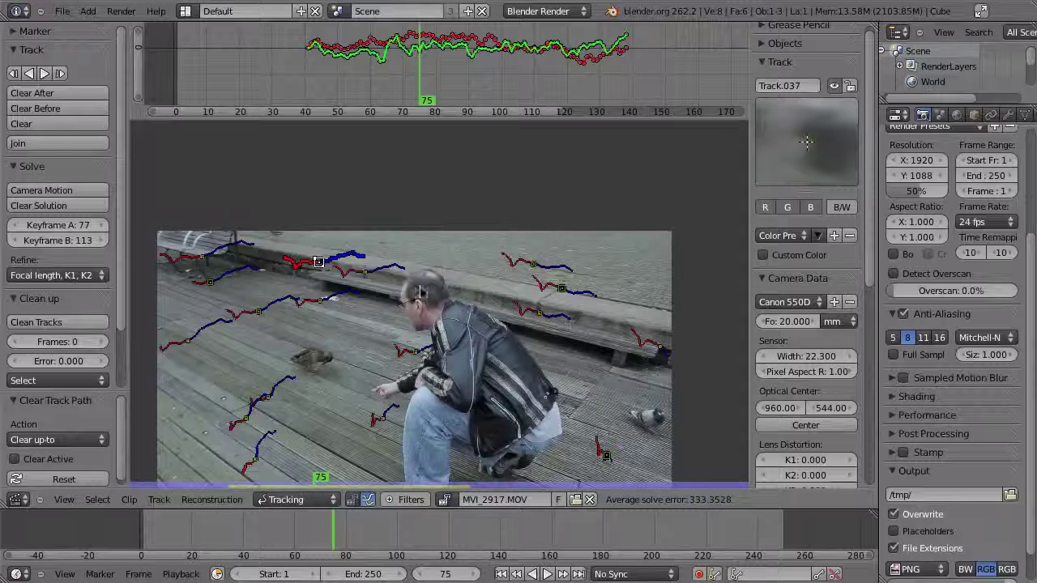
{"action": "key", "text": "shift+s"}
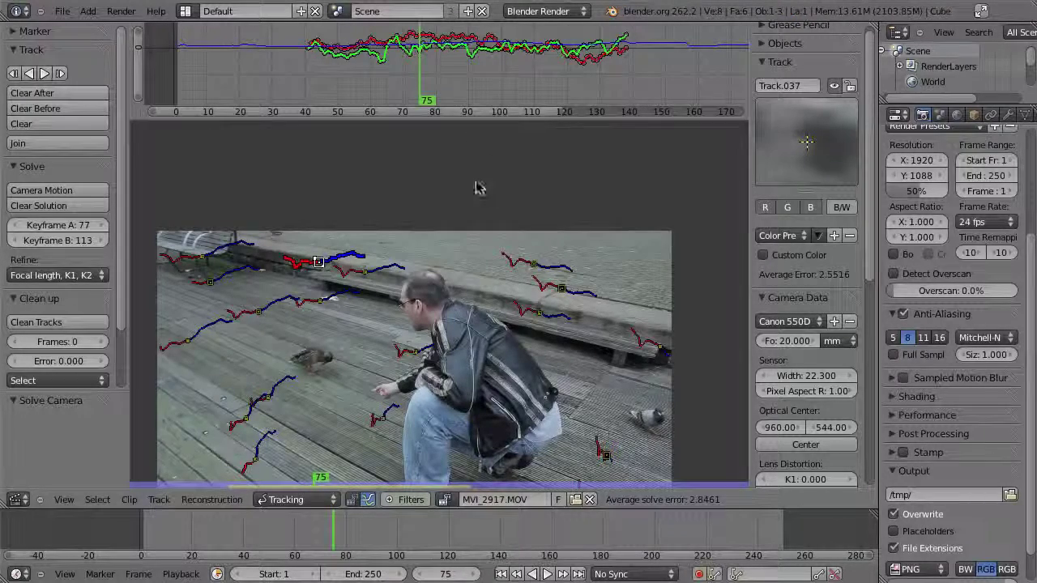
Step: Examine the curves of all tracks in the graph across the frame range for jumps and outliers
{"action": "key", "text": "Home"}
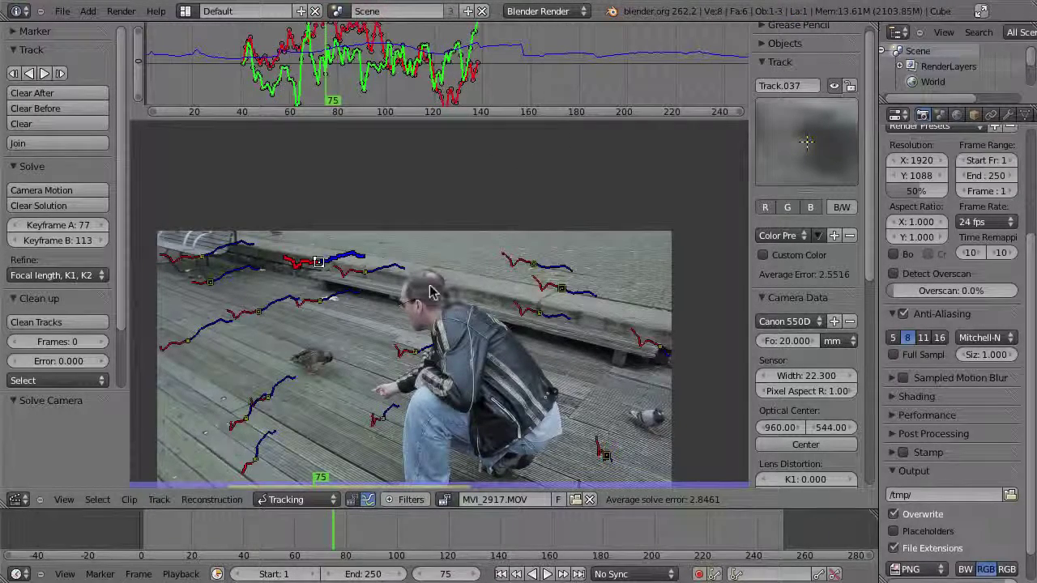
{"action": "key", "text": "a"}
{"action": "key", "text": "a"}
{"action": "middle_click_drag", "start_coordinate": [519, 58], "coordinate": [731, 57]}
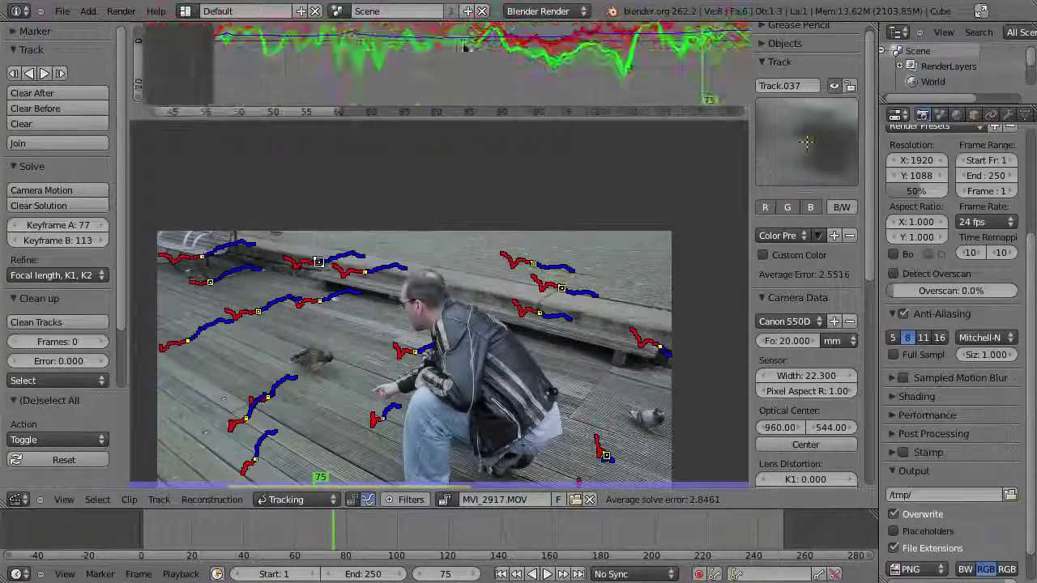
{"action": "right_click", "coordinate": [359, 85]}
{"action": "left_click", "coordinate": [359, 85]}
{"action": "left_click_drag", "start_coordinate": [358, 85], "coordinate": [431, 82]}
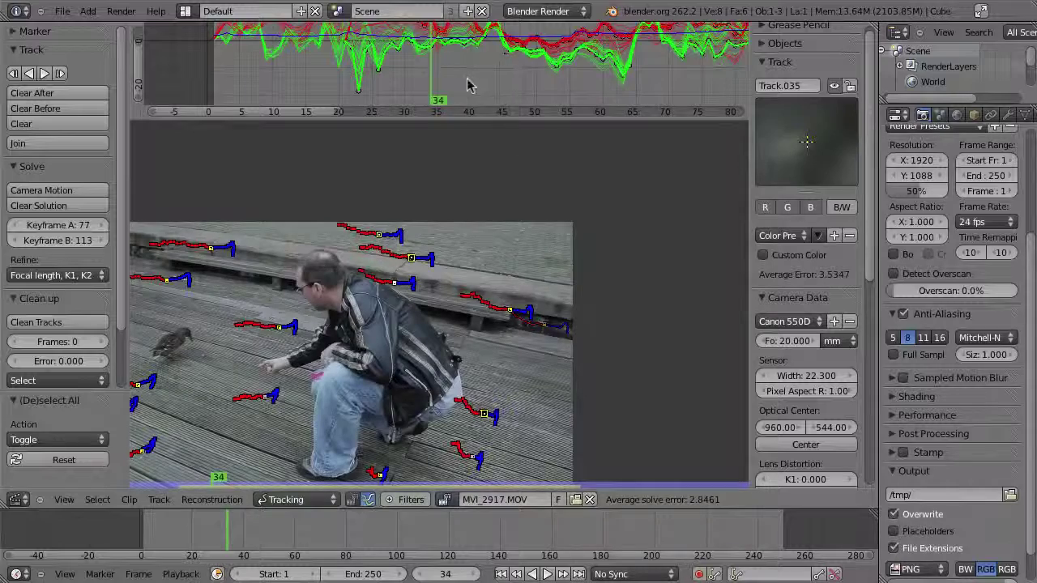
{"action": "key", "text": "shift+t"}
{"action": "left_click_drag", "start_coordinate": [436, 84], "coordinate": [483, 76]}
{"action": "middle_click_drag", "start_coordinate": [669, 58], "coordinate": [614, 58]}
{"action": "scroll", "coordinate": [614, 59], "scroll_direction": "down", "scroll_amount": 6}
{"action": "middle_click_drag", "start_coordinate": [689, 60], "coordinate": [481, 57]}
{"action": "mouse_move", "coordinate": [729, 59]}
{"action": "middle_mouse_down"}
{"action": "mouse_move", "coordinate": [551, 33]}
{"action": "mouse_move", "coordinate": [478, 47]}
{"action": "middle_mouse_up"}
{"action": "mouse_move", "coordinate": [530, 65]}
{"action": "left_mouse_down"}
{"action": "mouse_move", "coordinate": [589, 65]}
{"action": "mouse_move", "coordinate": [537, 67]}
{"action": "left_mouse_up"}
Step: Solve the camera motion with an 18 mm focal length, and solve it again after adjusting the focal length
{"action": "key", "text": "a"}
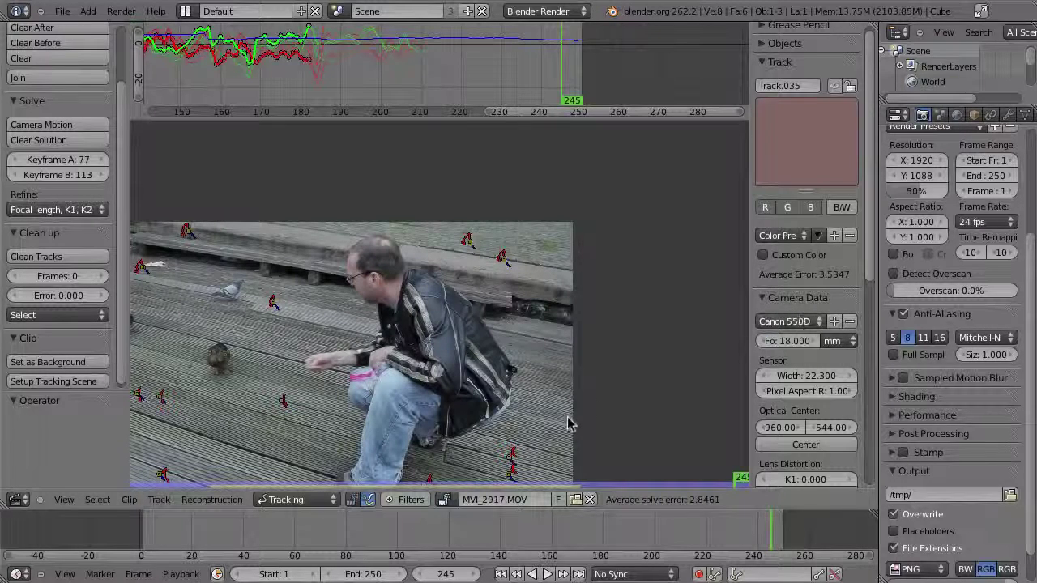
{"action": "key", "text": "shift+s"}
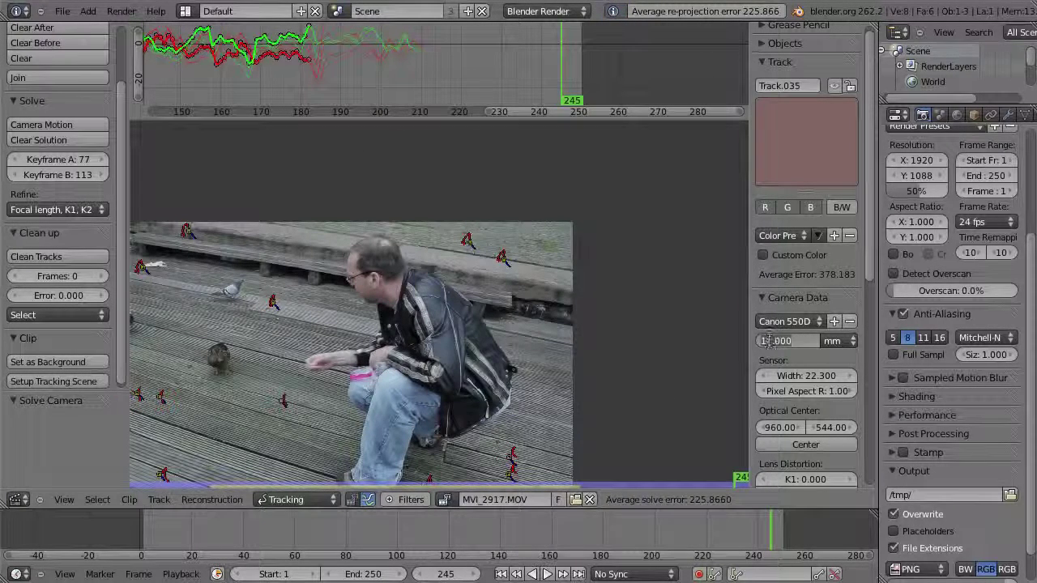
{"action": "key", "text": "shift+s"}
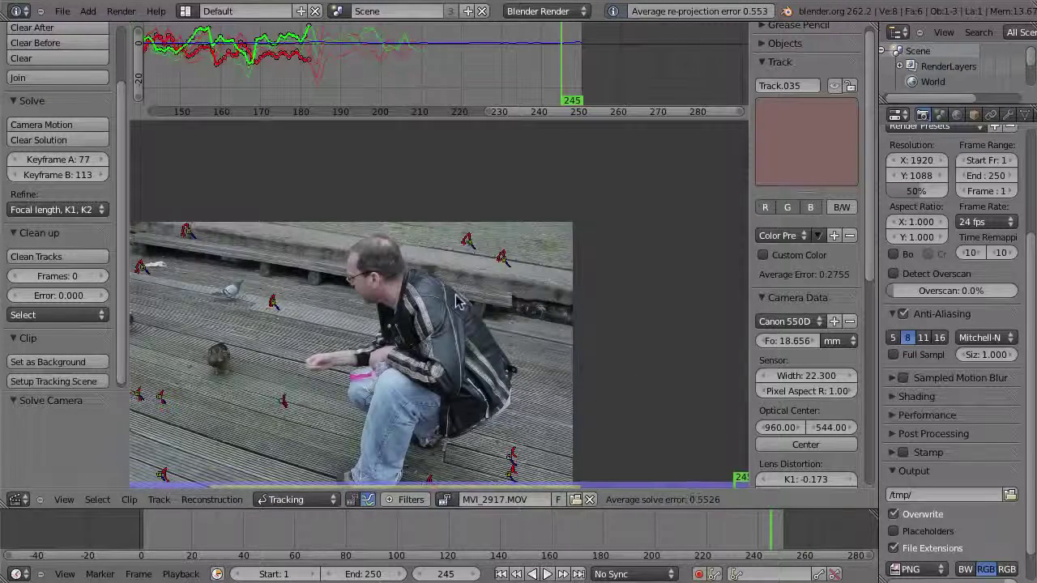
Step: Scrub through the footage and zoomed graph curves to inspect the tracks after the new solve
{"action": "scroll", "coordinate": [458, 301], "scroll_direction": "up", "scroll_amount": 2}
{"action": "key", "text": "a"}
{"action": "key", "text": "Down"}
{"action": "left_click_drag", "start_coordinate": [458, 78], "coordinate": [282, 78]}
{"action": "middle_click_drag", "start_coordinate": [380, 78], "coordinate": [413, 78]}
{"action": "middle_click_drag", "start_coordinate": [413, 78], "coordinate": [507, 76]}
{"action": "left_click_drag", "start_coordinate": [503, 77], "coordinate": [446, 84]}
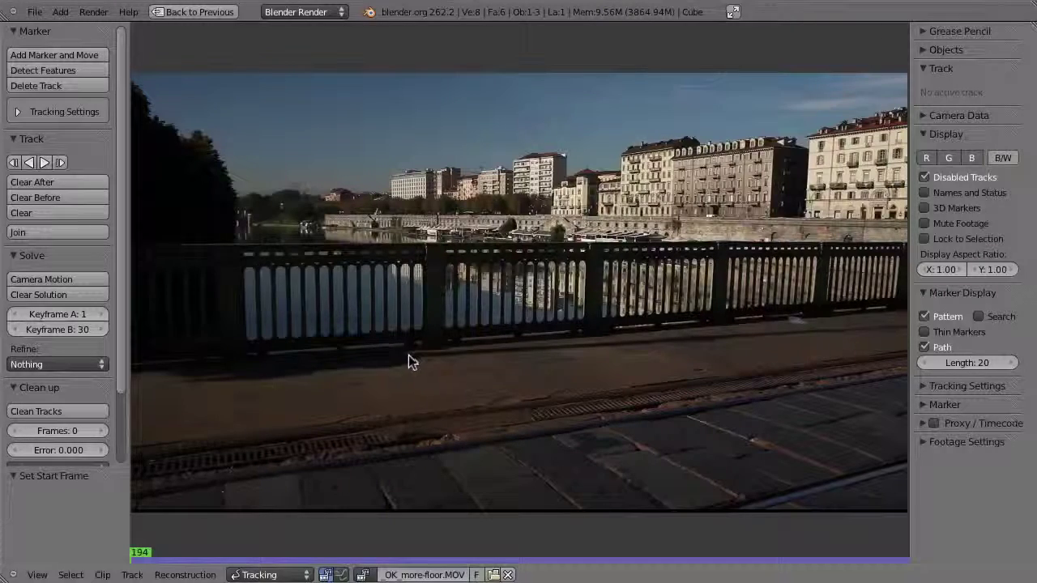
Step: Play the bridge clip OK_more-floor.MOV from frame 194 to review its camera movement
{"action": "key", "text": "alt+a"}
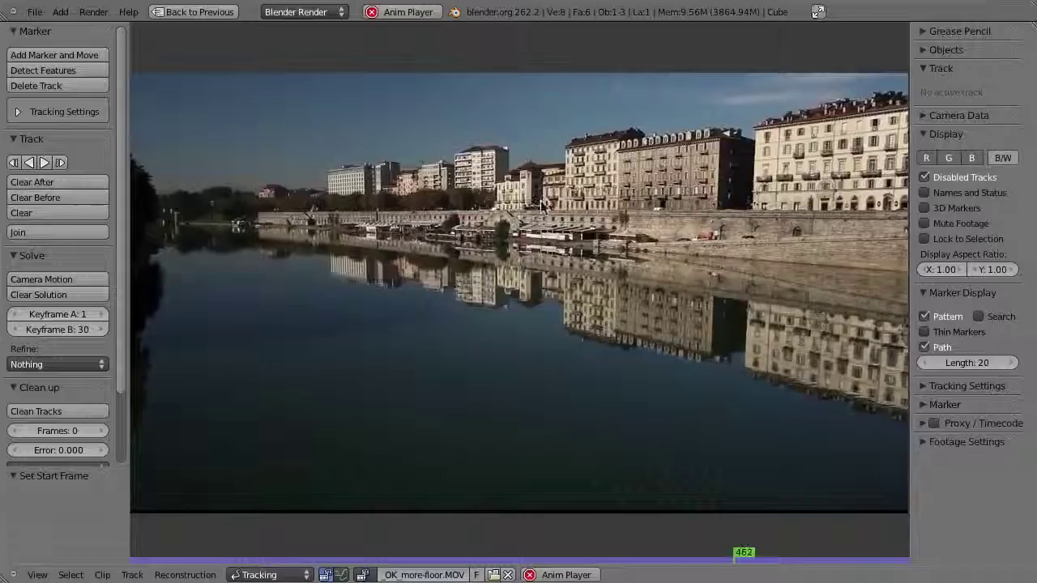
{"action": "key", "text": "Escape"}
{"action": "scroll", "coordinate": [462, 365], "scroll_direction": "down", "scroll_amount": 1}
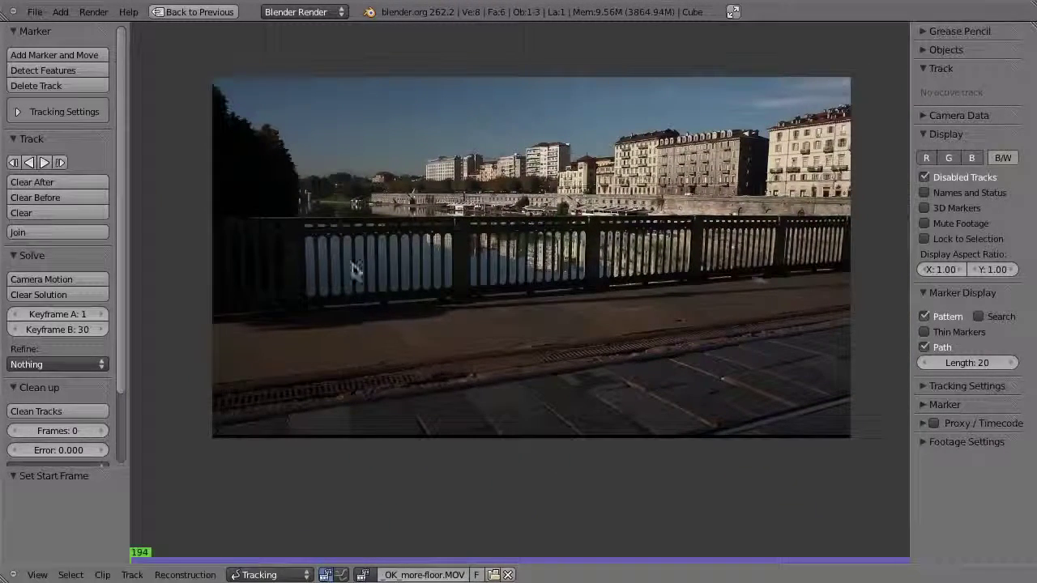
Step: Look over the default tracking settings for new markers, including the preset and pattern size
{"action": "left_click", "coordinate": [68, 111]}
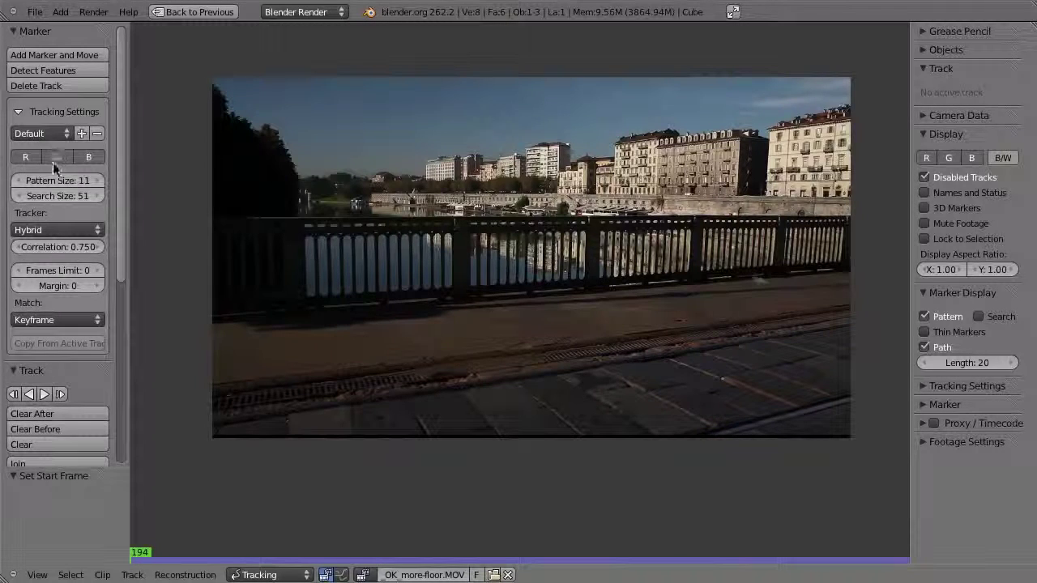
{"action": "left_click", "coordinate": [40, 134]}
{"action": "left_click", "coordinate": [47, 180]}
{"action": "left_click", "coordinate": [64, 111]}
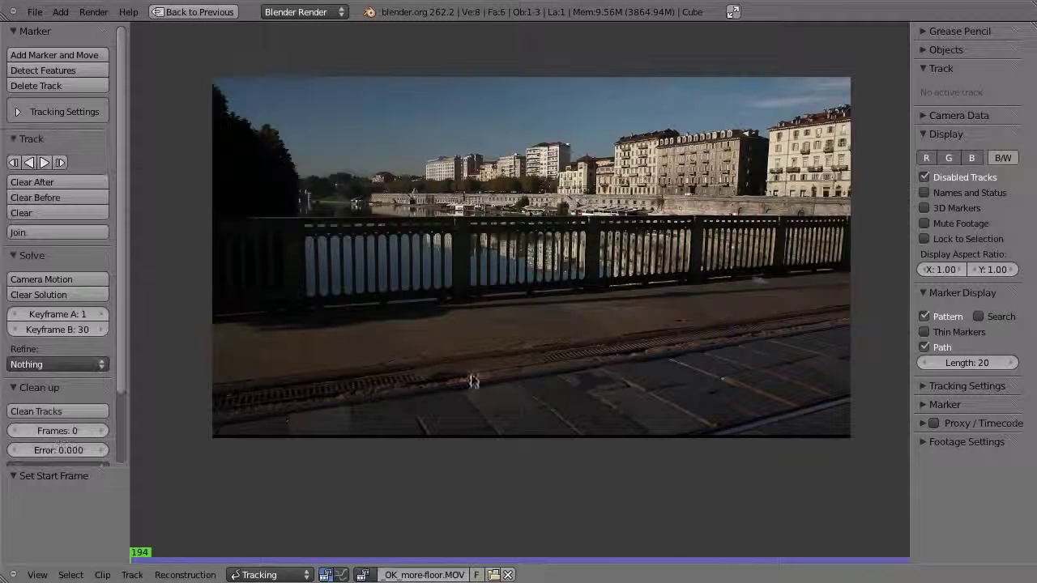
Step: Add markers at frame 194 along the drain grates, the edge of the paving and the base of the railing
{"action": "left_click", "coordinate": [454, 368], "text": "ctrl"}
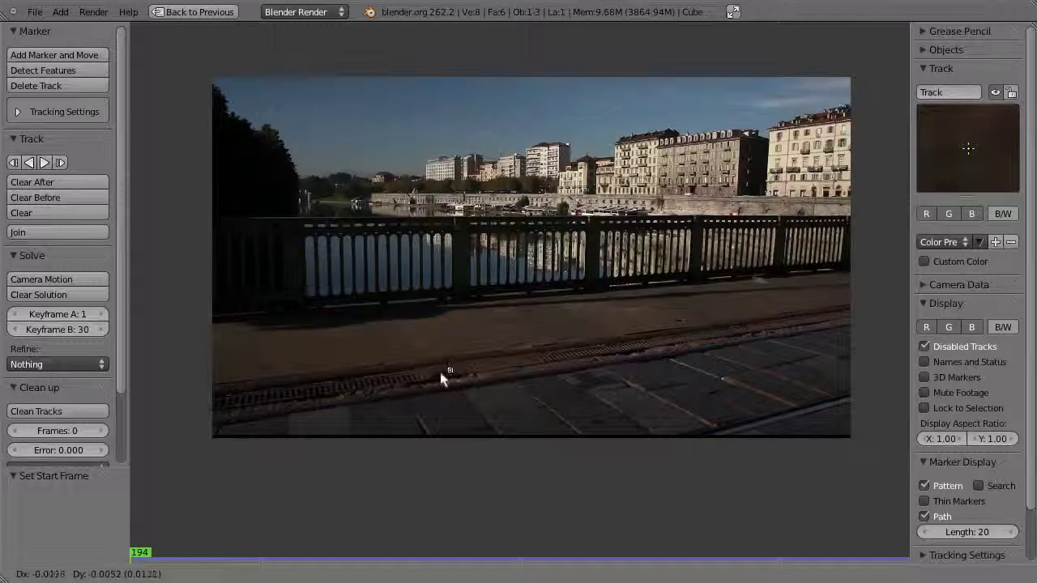
{"action": "left_click_drag", "start_coordinate": [440, 372], "coordinate": [442, 373], "text": "ctrl"}
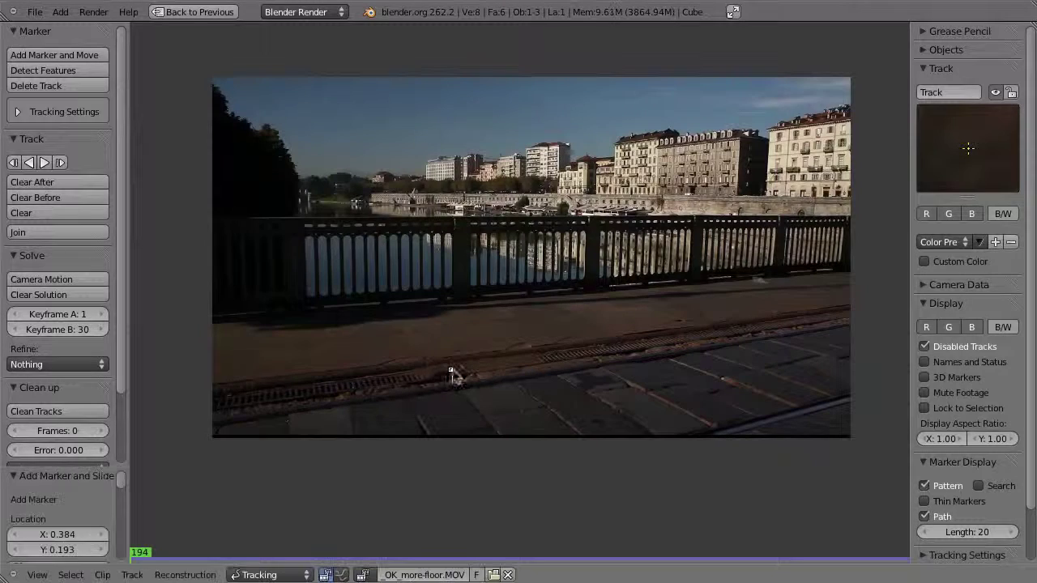
{"action": "left_click", "coordinate": [599, 360], "text": "ctrl"}
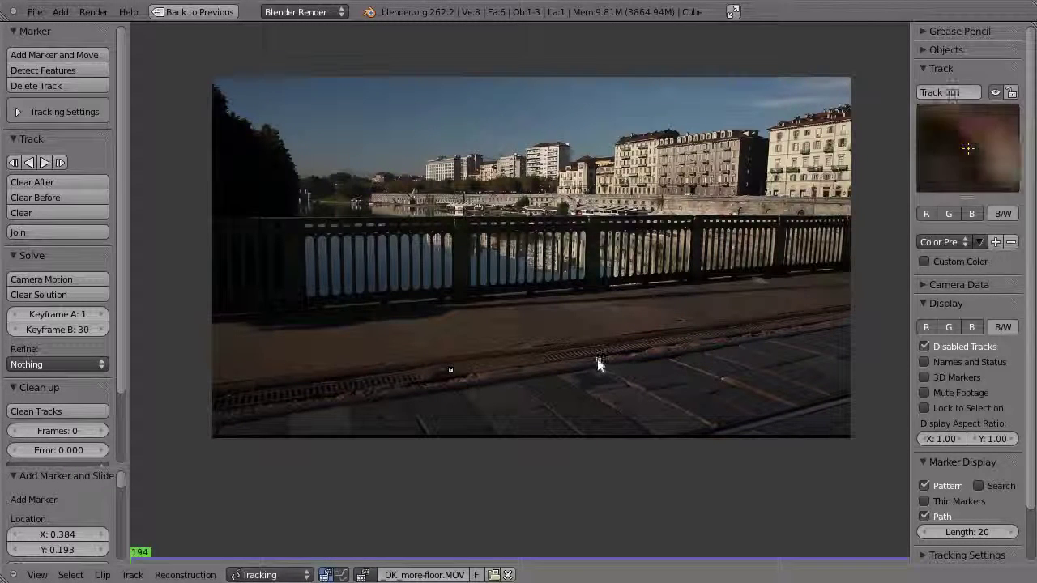
{"action": "left_click", "coordinate": [754, 336], "text": "ctrl"}
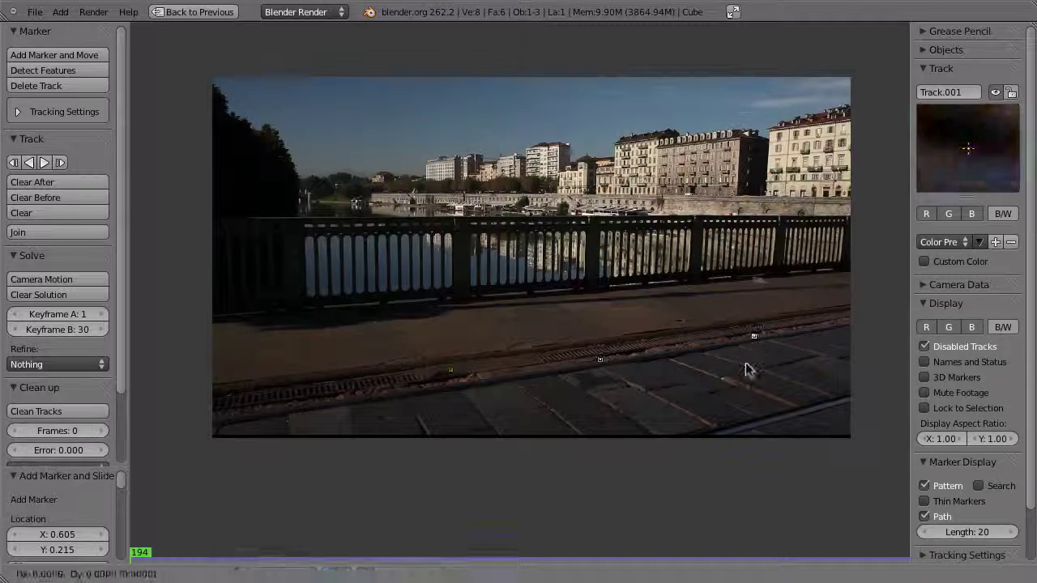
{"action": "left_click", "coordinate": [707, 281], "text": "ctrl"}
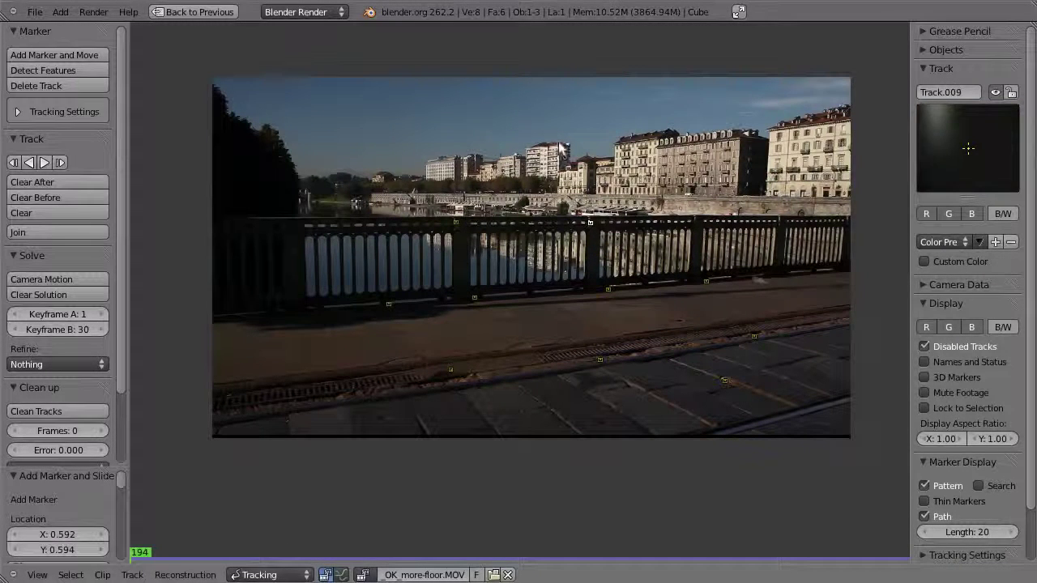
Step: Add markers on the rooftops of the distant buildings across the river at frame 194
{"action": "left_click", "coordinate": [560, 144], "text": "ctrl"}
{"action": "left_click", "coordinate": [670, 131], "text": "ctrl"}
{"action": "left_click", "coordinate": [687, 134], "text": "ctrl"}
{"action": "left_click", "coordinate": [450, 164], "text": "ctrl"}
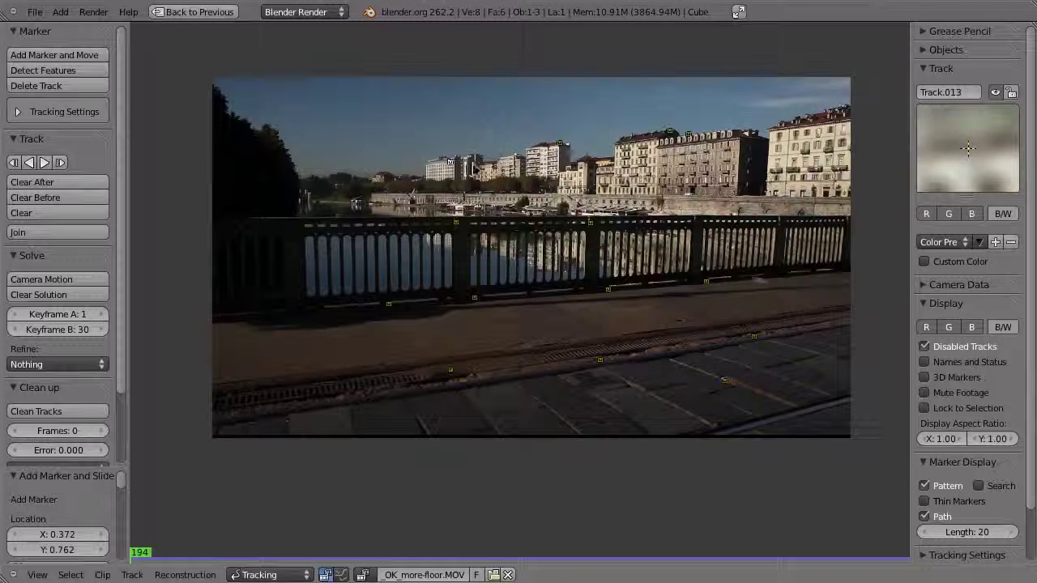
Step: Add markers on the foreground paving stones and the near drain grate, and track all markers forward
{"action": "left_click", "coordinate": [525, 411], "text": "ctrl"}
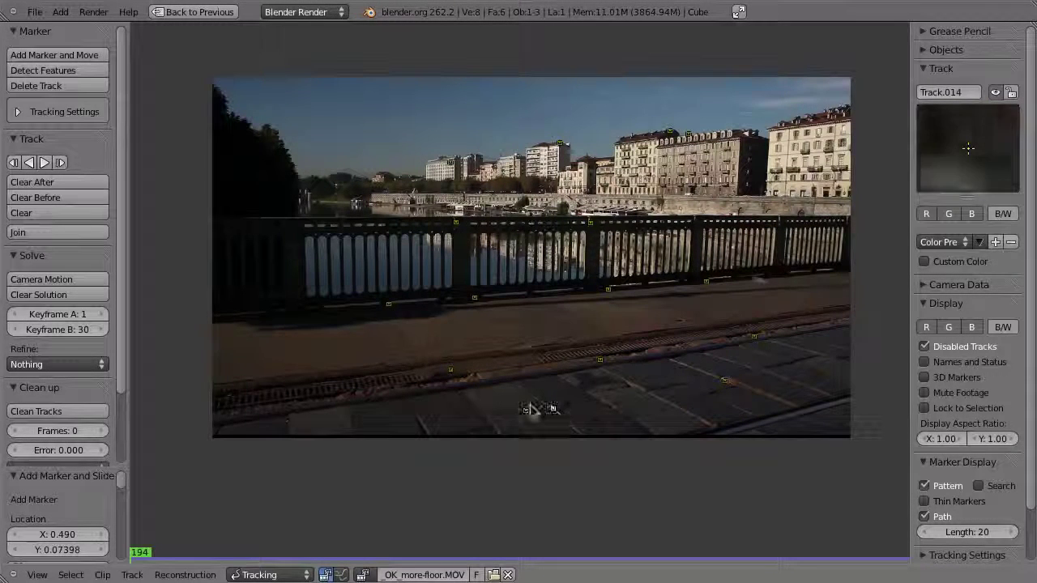
{"action": "left_click", "coordinate": [355, 392], "text": "ctrl"}
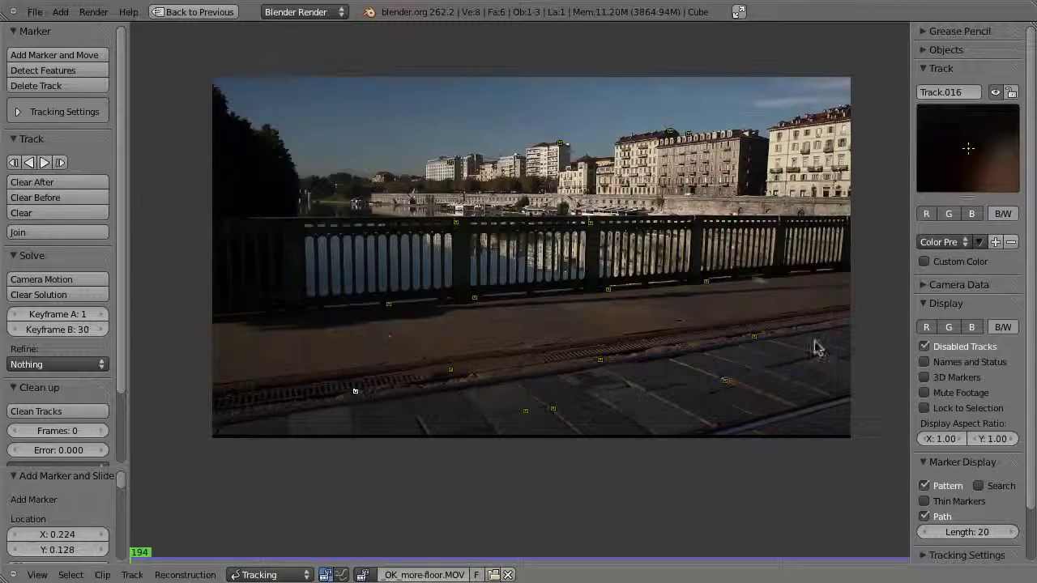
{"action": "key", "text": "a"}
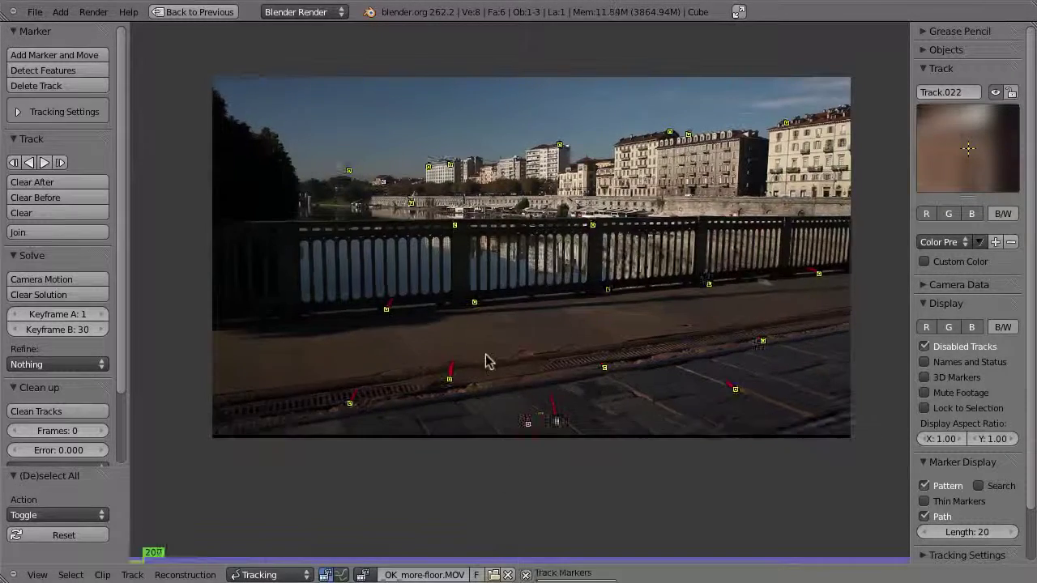
Step: Add markers on the pavement and the railing's base and top at frame 269, and track them forward
{"action": "left_click", "coordinate": [534, 364], "text": "ctrl"}
{"action": "left_click", "coordinate": [790, 299], "text": "ctrl"}
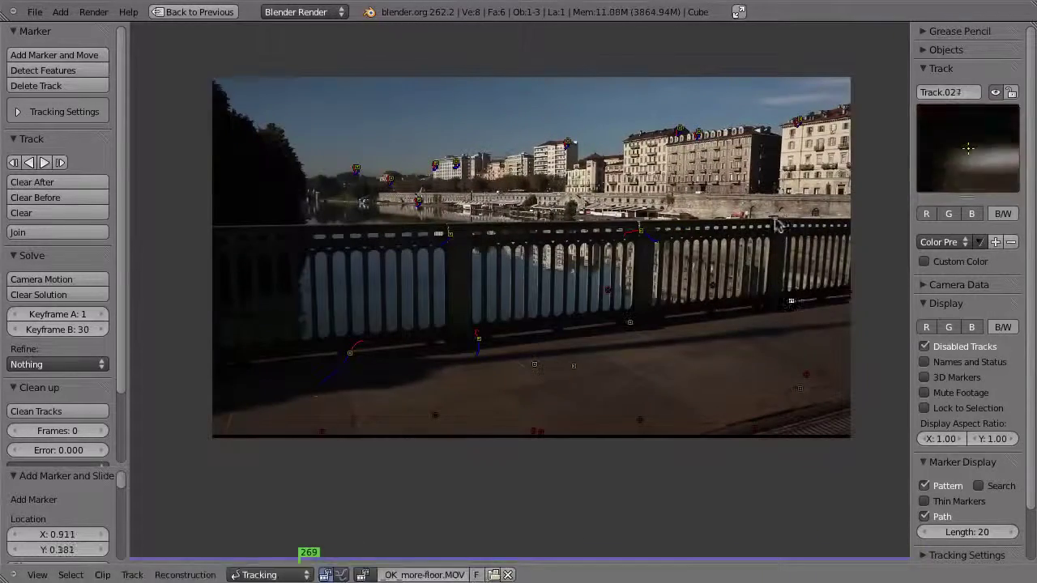
{"action": "left_click", "coordinate": [775, 221], "text": "ctrl"}
{"action": "key", "text": "ctrl+t"}
{"action": "mouse_move", "coordinate": [393, 567]}
{"action": "left_mouse_down"}
{"action": "mouse_move", "coordinate": [298, 574]}
{"action": "mouse_move", "coordinate": [330, 567]}
{"action": "left_mouse_up"}
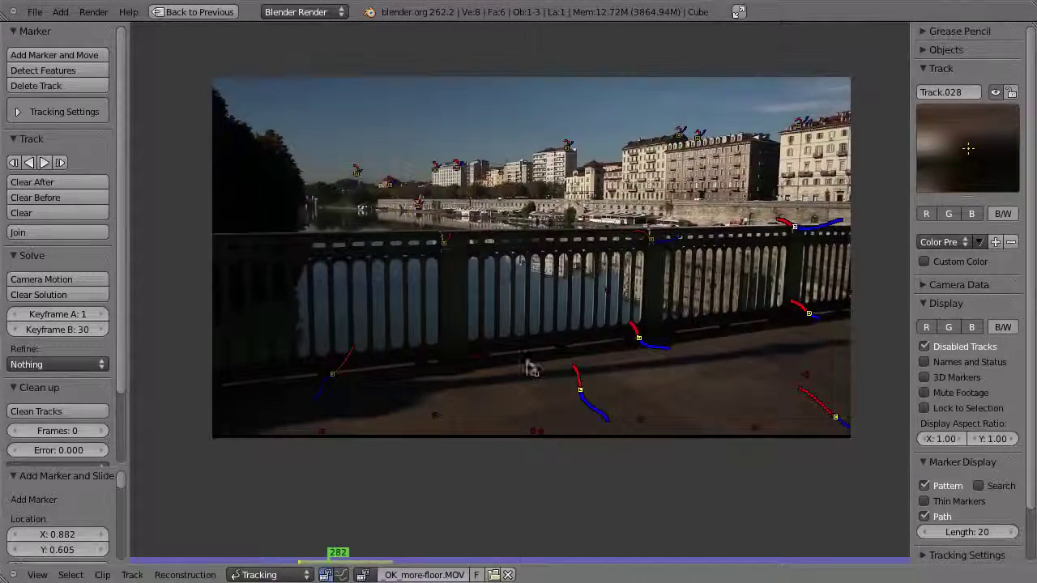
Step: Select the grouped Tracked tracks and lock them
{"action": "middle_click_drag", "start_coordinate": [545, 331], "coordinate": [520, 328]}
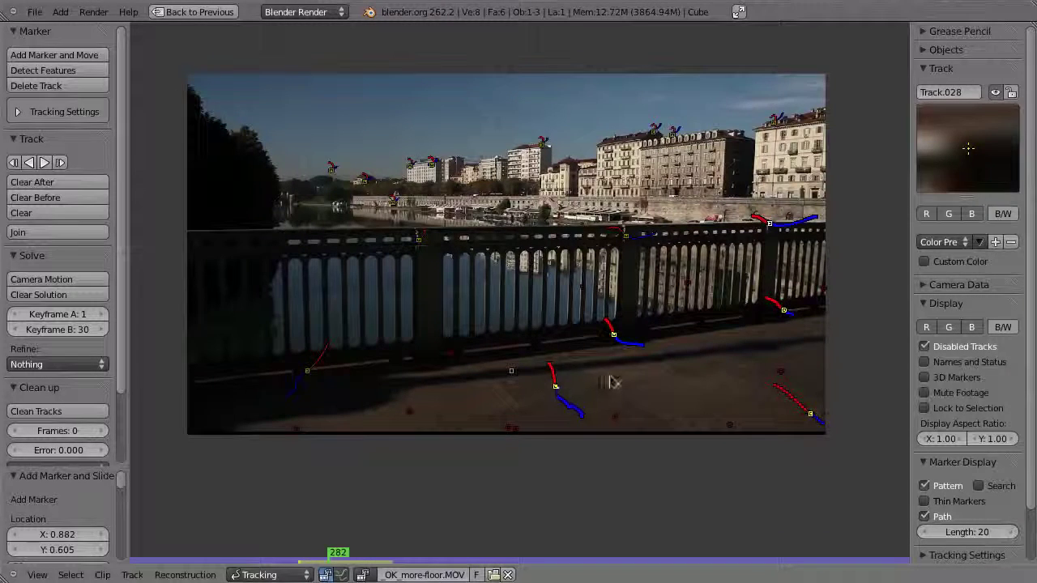
{"action": "key", "text": "a"}
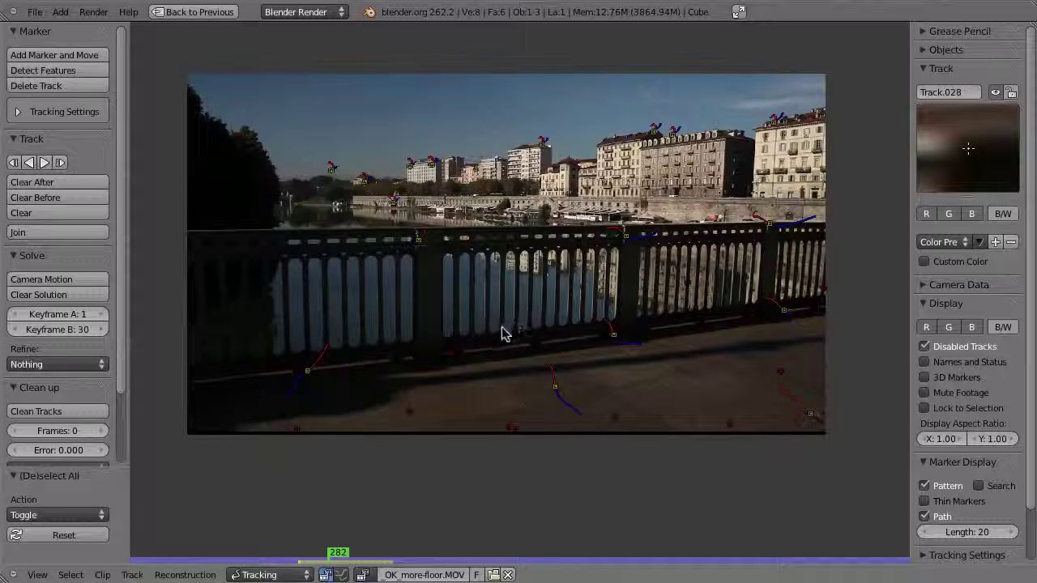
{"action": "key", "text": "shift+g"}
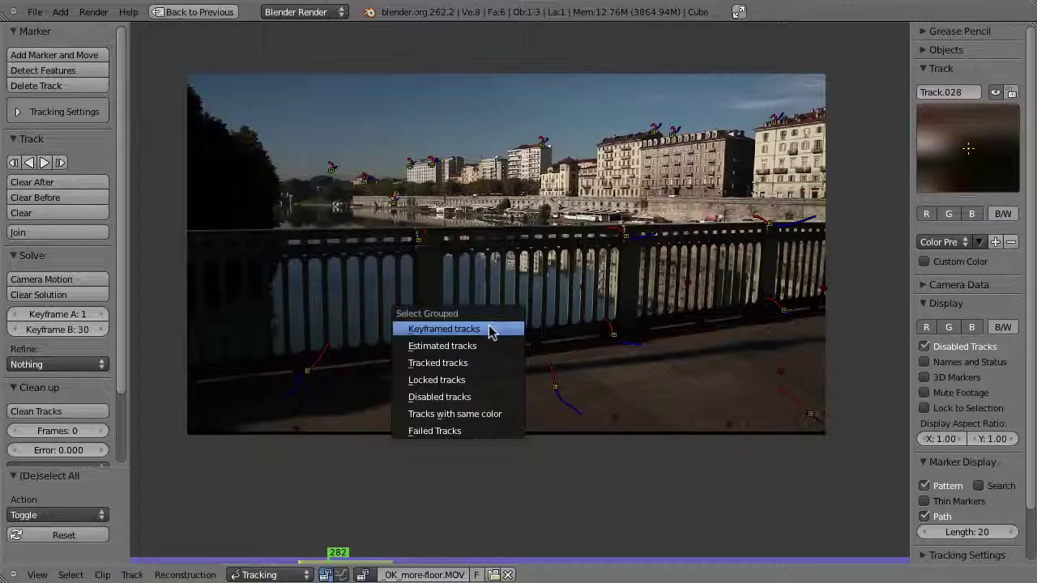
{"action": "left_click", "coordinate": [454, 370]}
{"action": "left_click_drag", "start_coordinate": [357, 565], "coordinate": [201, 501]}
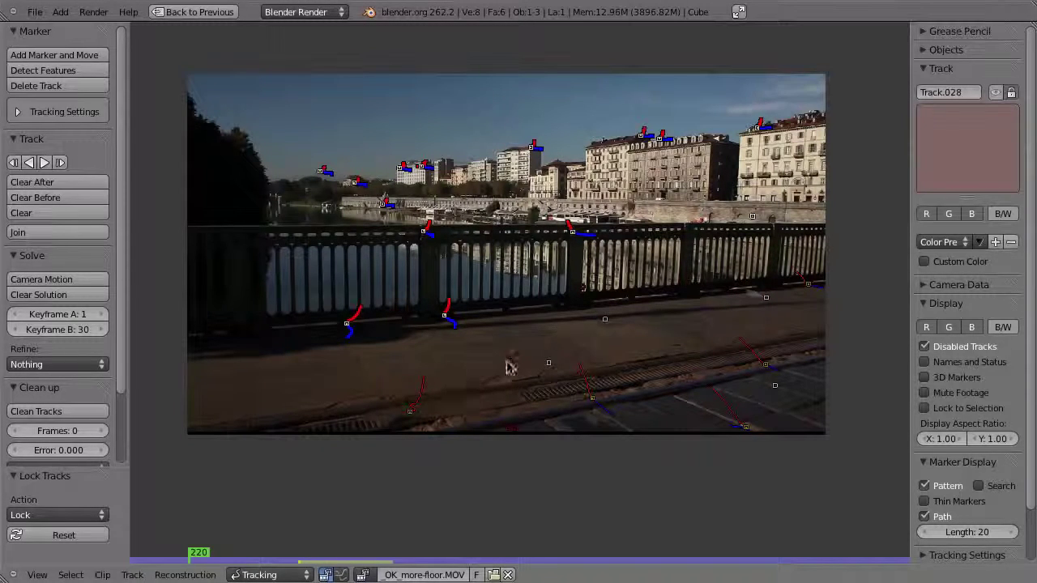
Step: Add markers on the pavement, the railing's base and the far riverbank and buildings at frame 278, and track all markers forward
{"action": "left_click_drag", "start_coordinate": [221, 562], "coordinate": [329, 534]}
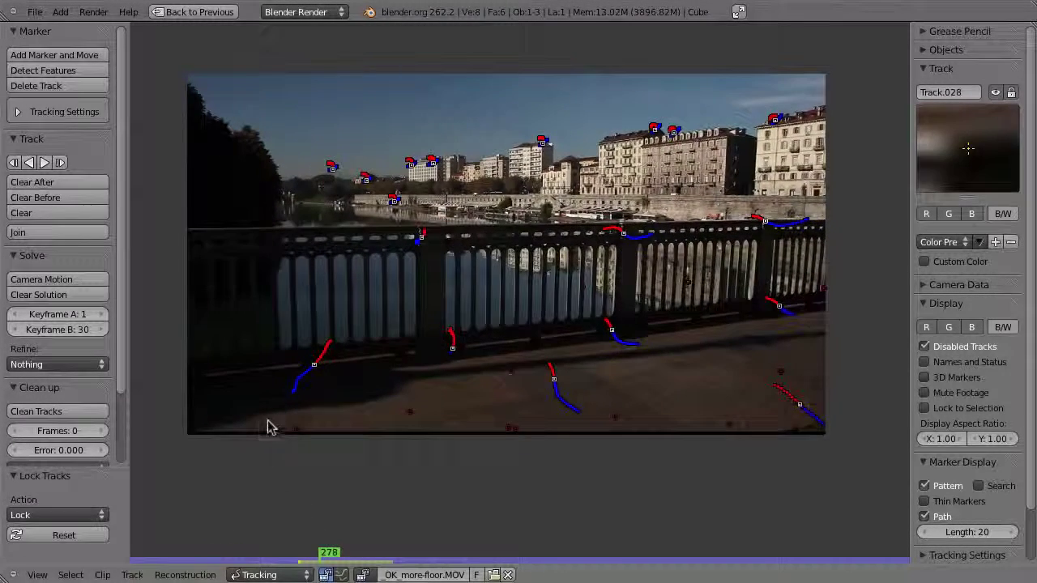
{"action": "left_click", "coordinate": [273, 419], "text": "ctrl"}
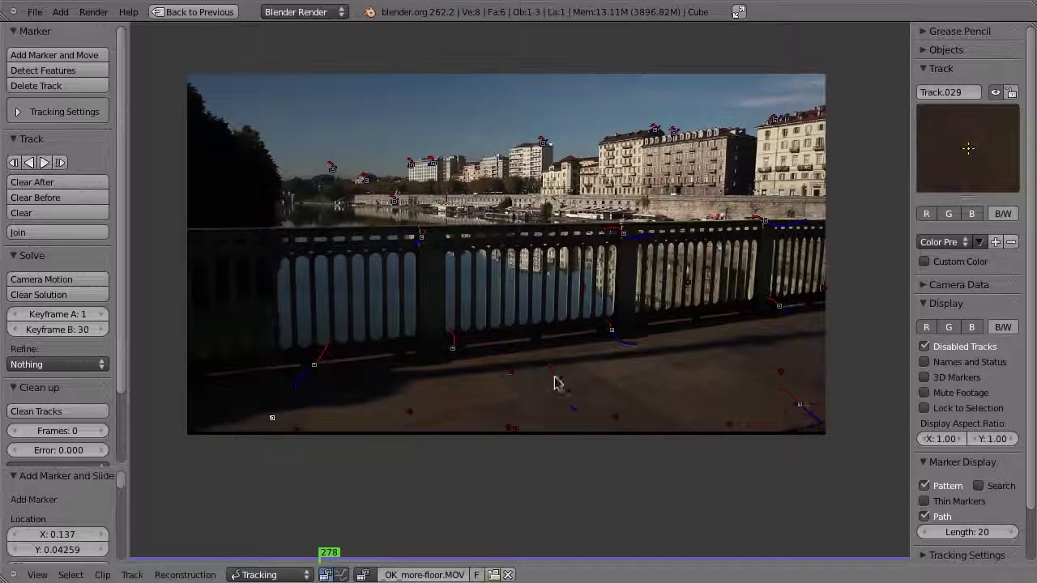
{"action": "left_click_drag", "start_coordinate": [510, 386], "coordinate": [538, 345], "text": "ctrl"}
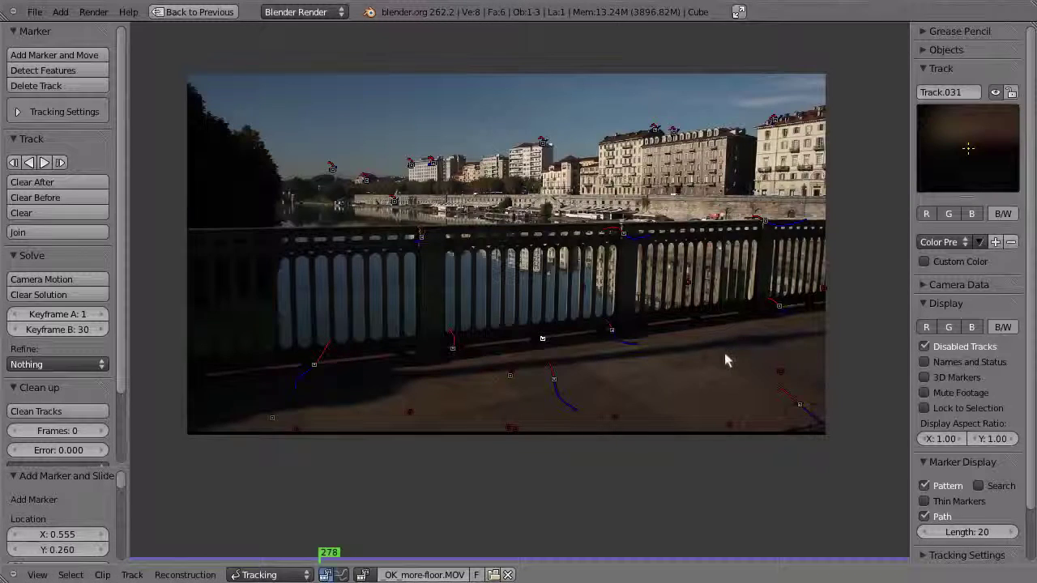
{"action": "left_click_drag", "start_coordinate": [723, 359], "coordinate": [720, 357], "text": "ctrl"}
{"action": "left_click_drag", "start_coordinate": [768, 331], "coordinate": [751, 309], "text": "ctrl"}
{"action": "left_click_drag", "start_coordinate": [705, 180], "coordinate": [703, 176], "text": "ctrl"}
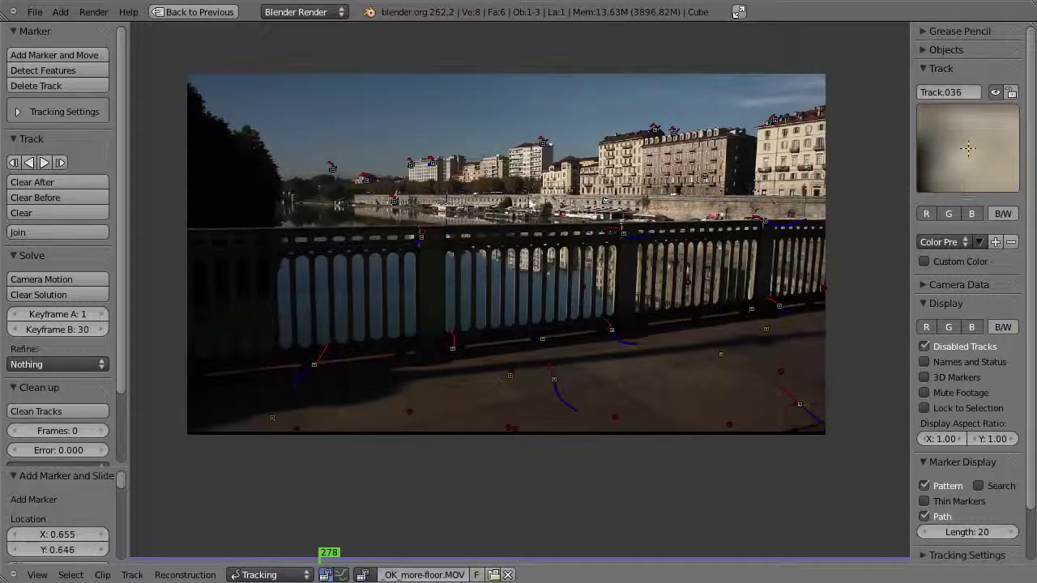
{"action": "left_click", "coordinate": [529, 199], "text": "ctrl"}
{"action": "key", "text": "a"}
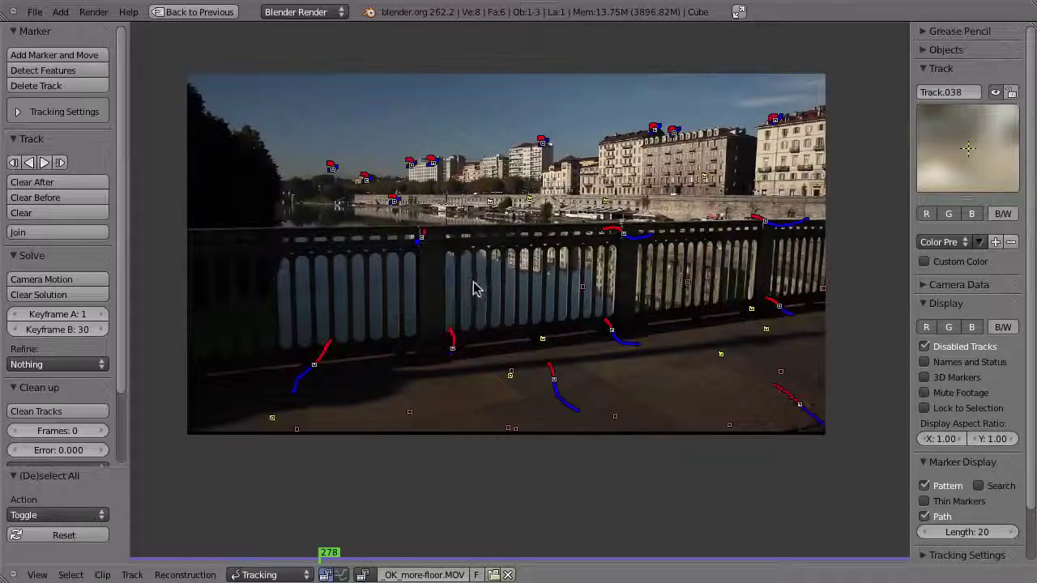
{"action": "key", "text": "ctrl+t"}
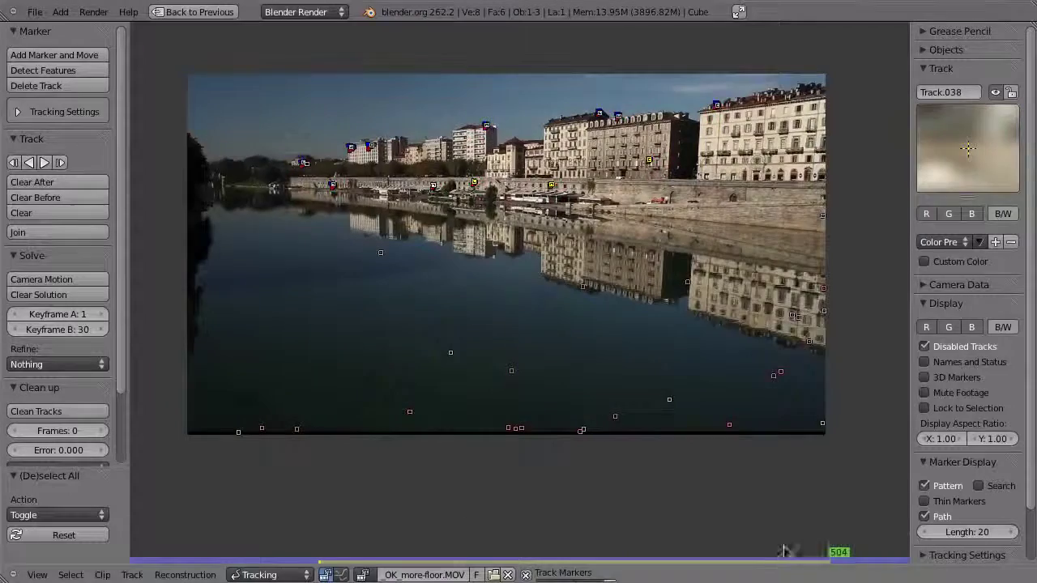
Step: Show all tracks in the graph view and clear the path of the spiking foreground paving track after frame 220
{"action": "left_click_drag", "start_coordinate": [835, 558], "coordinate": [205, 518]}
{"action": "key", "text": "ctrl+Tab"}
{"action": "key", "text": "a"}
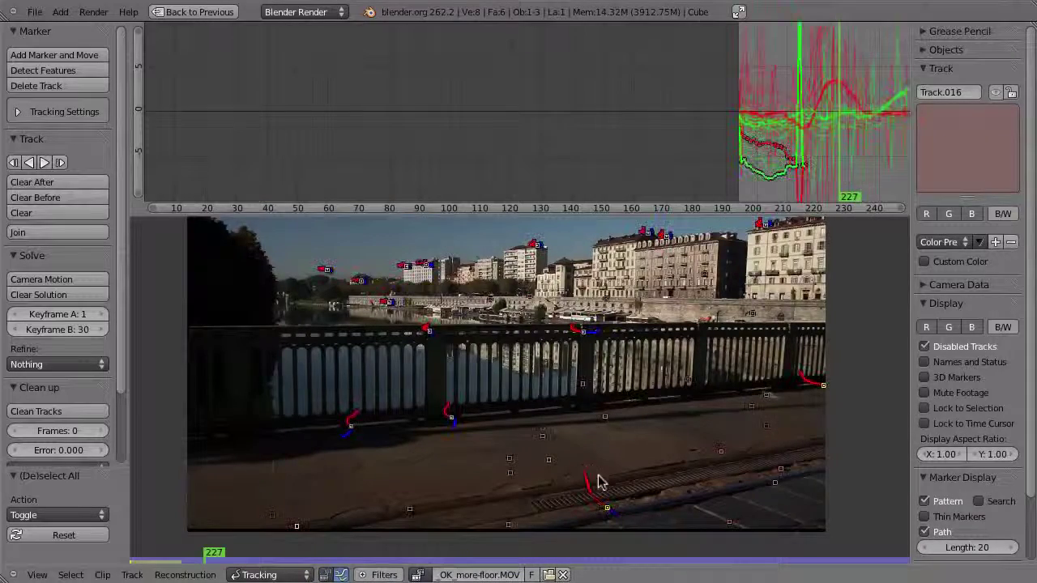
{"action": "key", "text": "Home"}
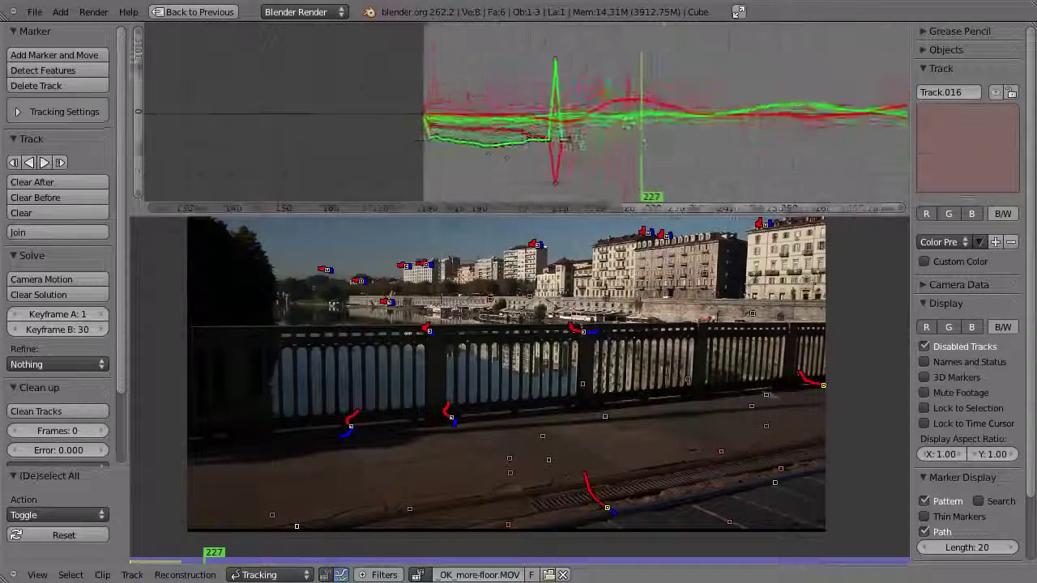
{"action": "middle_click_drag", "start_coordinate": [644, 143], "coordinate": [613, 158]}
{"action": "right_click", "coordinate": [558, 163]}
{"action": "mouse_move", "coordinate": [553, 173]}
{"action": "left_mouse_down"}
{"action": "mouse_move", "coordinate": [533, 186]}
{"action": "mouse_move", "coordinate": [513, 173]}
{"action": "mouse_move", "coordinate": [536, 175]}
{"action": "left_mouse_up"}
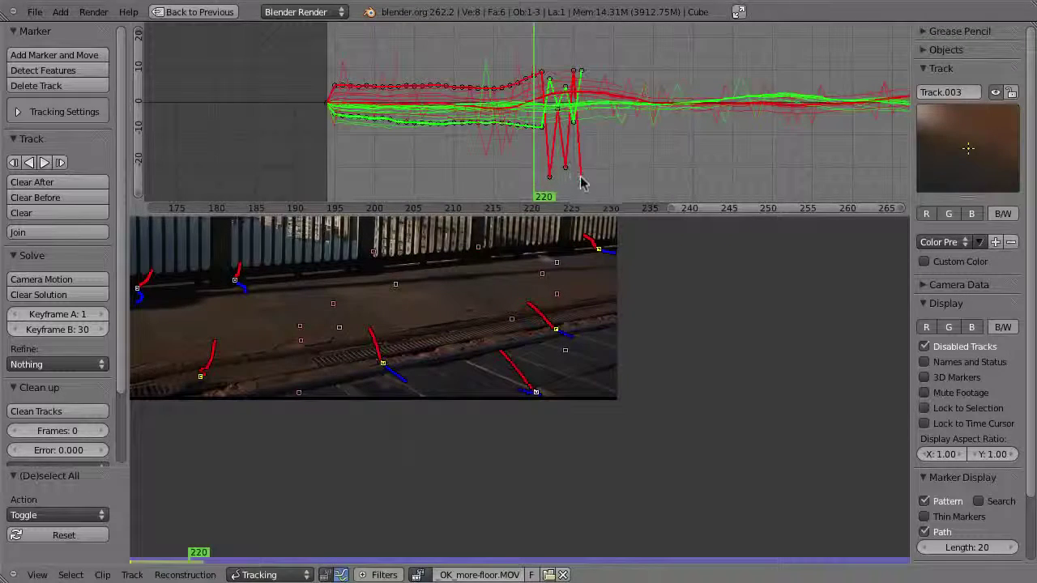
{"action": "key", "text": "shift+t"}
Step: Clear the remaining paths of the other tracks whose curves spike from around frame 216
{"action": "right_click", "coordinate": [500, 162]}
{"action": "left_click_drag", "start_coordinate": [470, 170], "coordinate": [478, 169]}
{"action": "right_click", "coordinate": [503, 159]}
{"action": "key", "text": "x"}
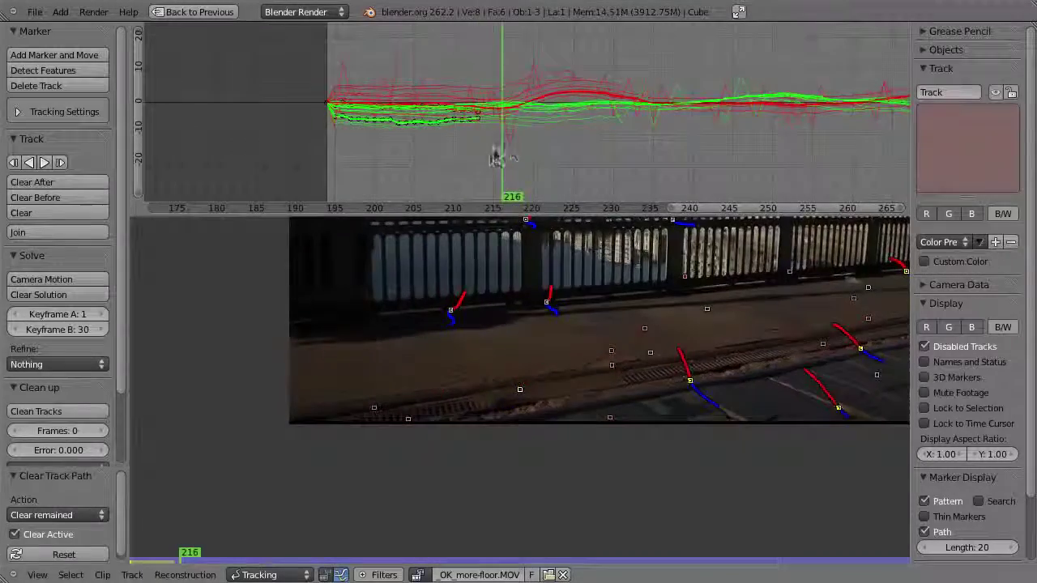
{"action": "right_click", "coordinate": [509, 157]}
{"action": "left_click_drag", "start_coordinate": [552, 162], "coordinate": [611, 157]}
{"action": "key", "text": "shift+t"}
Step: Examine the track curves that stray from the rest around frame 301
{"action": "middle_click_drag", "start_coordinate": [682, 154], "coordinate": [290, 167]}
{"action": "right_click", "coordinate": [495, 107]}
{"action": "right_click", "coordinate": [697, 146]}
{"action": "right_click", "coordinate": [720, 150]}
{"action": "left_click_drag", "start_coordinate": [727, 172], "coordinate": [777, 172]}
{"action": "middle_click_drag", "start_coordinate": [777, 166], "coordinate": [609, 157], "text": "ctrl"}
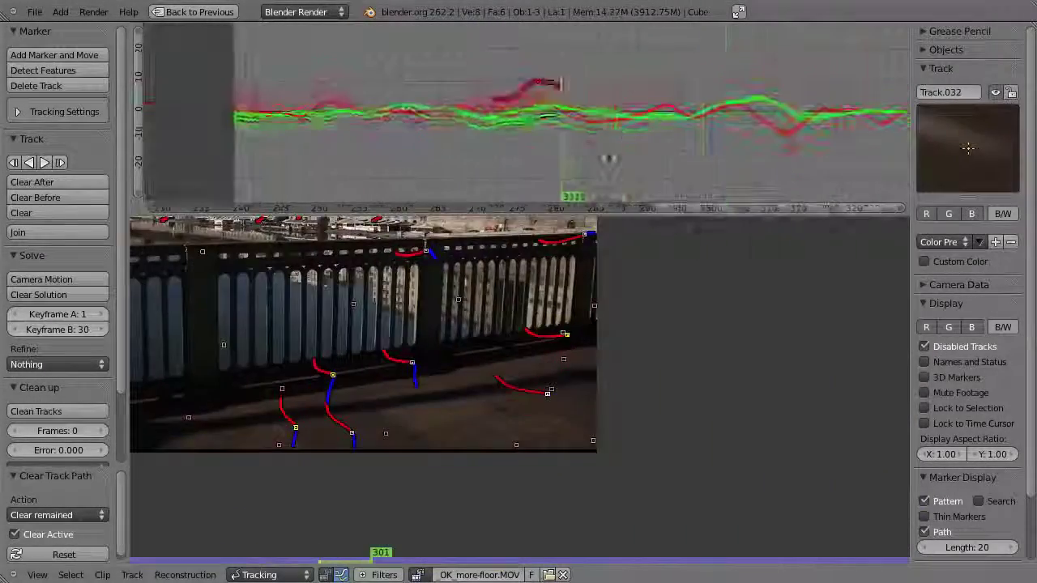
{"action": "right_click", "coordinate": [613, 144]}
{"action": "left_click_drag", "start_coordinate": [567, 158], "coordinate": [609, 154]}
{"action": "right_click", "coordinate": [778, 89]}
{"action": "left_click_drag", "start_coordinate": [754, 160], "coordinate": [766, 160]}
Step: Delete the outlying track curves that run apart from the main bundle in the graph
{"action": "middle_click_drag", "start_coordinate": [453, 146], "coordinate": [637, 146]}
{"action": "right_click", "coordinate": [448, 81]}
{"action": "key", "text": "x"}
{"action": "left_click", "coordinate": [442, 85]}
{"action": "right_click", "coordinate": [428, 79]}
{"action": "key", "text": "x"}
Step: Try to track a new marker on the pavement near the shadow edge at frame 242 with a tracking margin of 20
{"action": "middle_click_drag", "start_coordinate": [709, 151], "coordinate": [405, 153]}
{"action": "middle_click_drag", "start_coordinate": [590, 153], "coordinate": [729, 166], "text": "ctrl"}
{"action": "middle_click_drag", "start_coordinate": [324, 179], "coordinate": [559, 134]}
{"action": "left_click_drag", "start_coordinate": [301, 116], "coordinate": [317, 113]}
{"action": "middle_click_drag", "start_coordinate": [371, 113], "coordinate": [421, 114]}
{"action": "middle_click_drag", "start_coordinate": [488, 108], "coordinate": [495, 71]}
{"action": "middle_click_drag", "start_coordinate": [383, 303], "coordinate": [372, 291]}
{"action": "middle_click_drag", "start_coordinate": [606, 529], "coordinate": [500, 332]}
{"action": "middle_click_drag", "start_coordinate": [392, 390], "coordinate": [415, 371], "text": "ctrl"}
{"action": "middle_click_drag", "start_coordinate": [317, 314], "coordinate": [376, 311]}
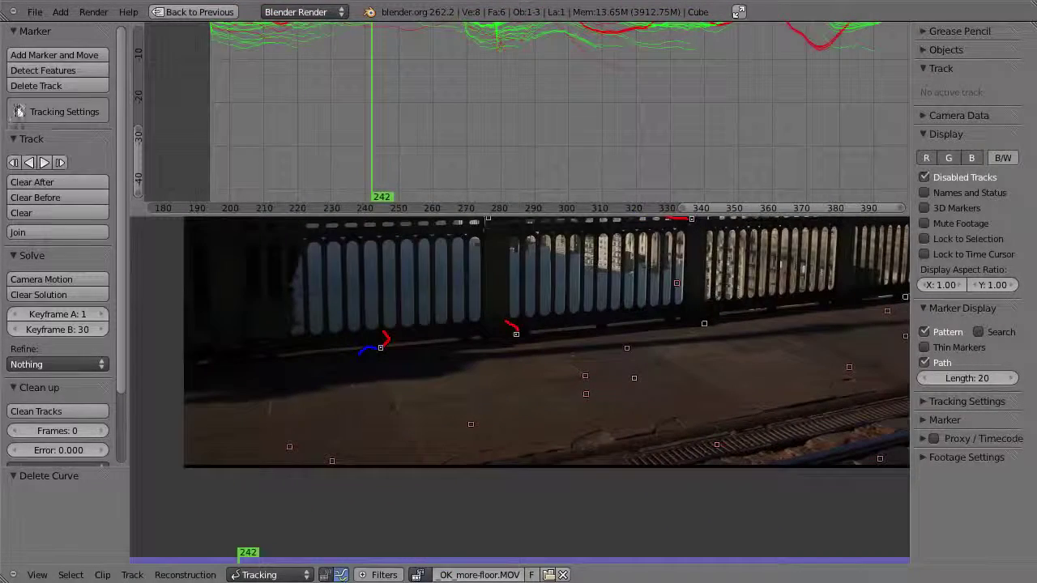
{"action": "left_click", "coordinate": [20, 111]}
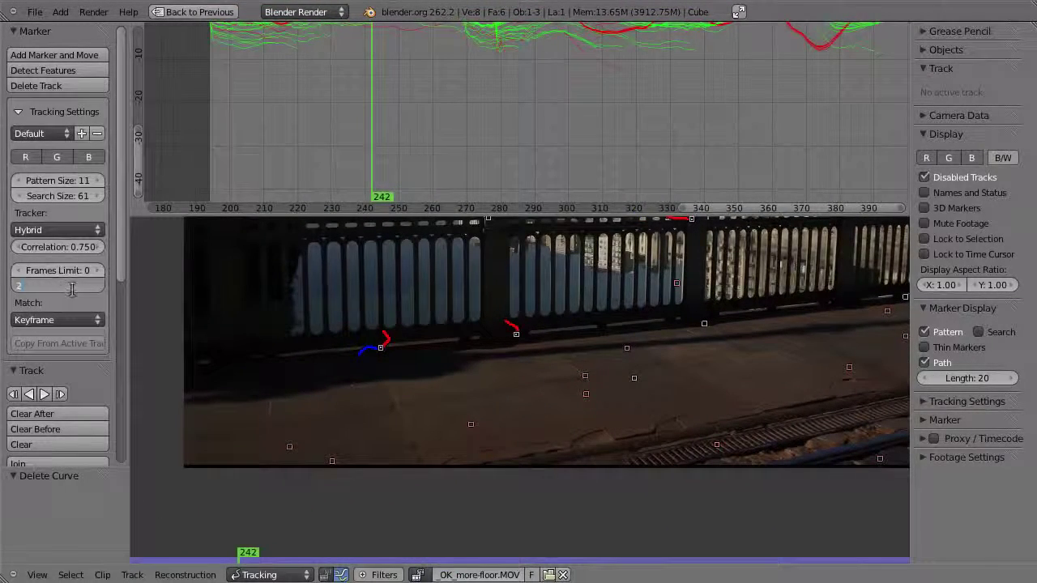
{"action": "left_click", "coordinate": [353, 385], "text": "ctrl"}
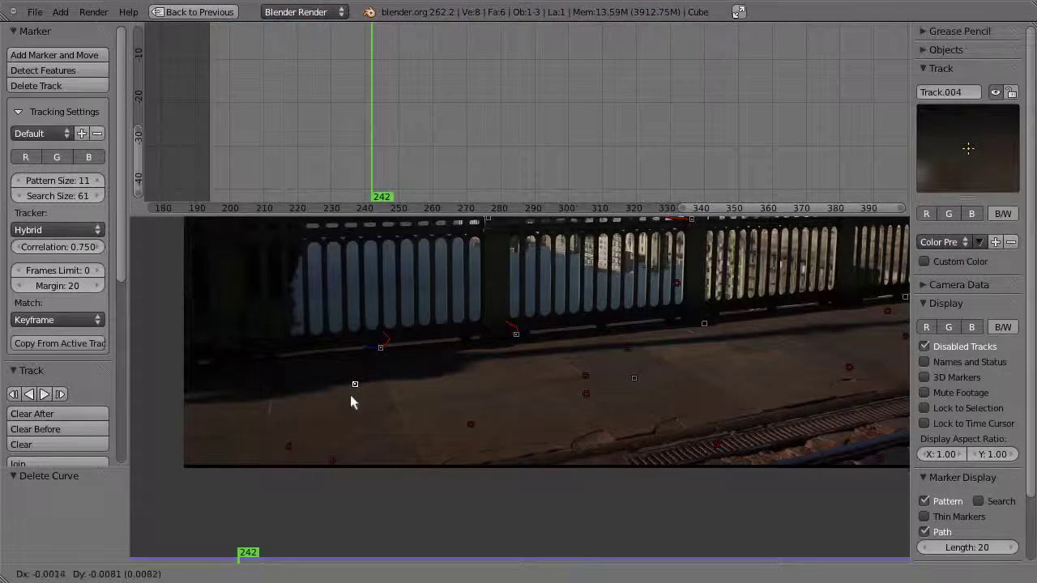
{"action": "key", "text": "ctrl+t"}
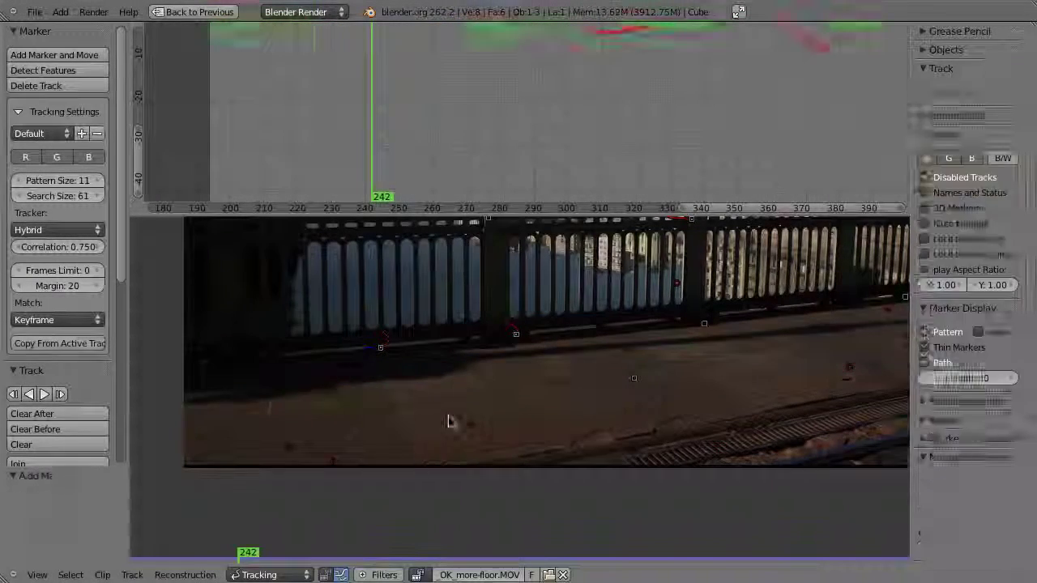
Step: Select all tracks and go to frame 218 with the whole footage in view
{"action": "left_click_drag", "start_coordinate": [532, 171], "coordinate": [378, 194]}
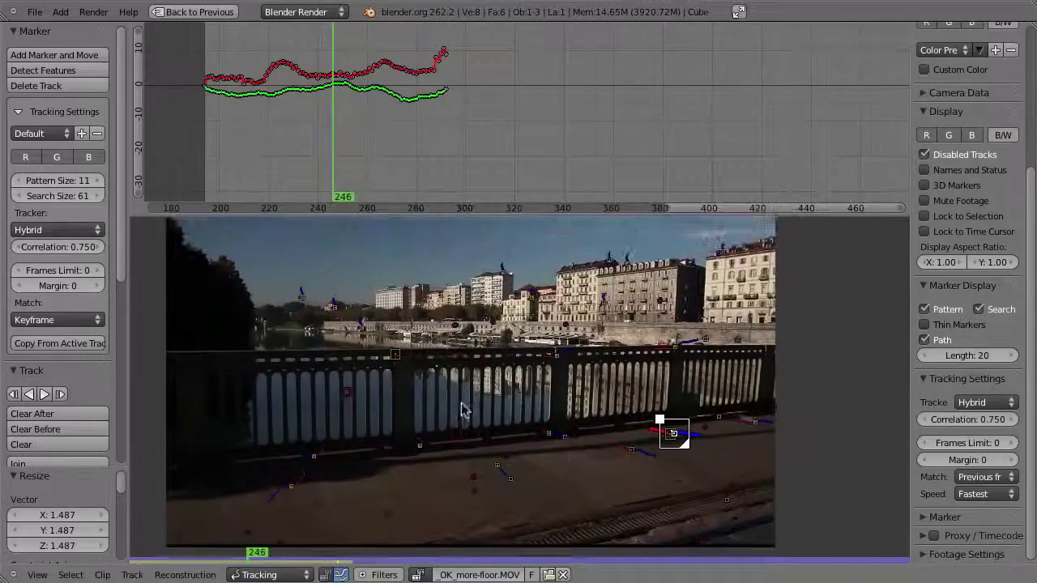
{"action": "key", "text": "a"}
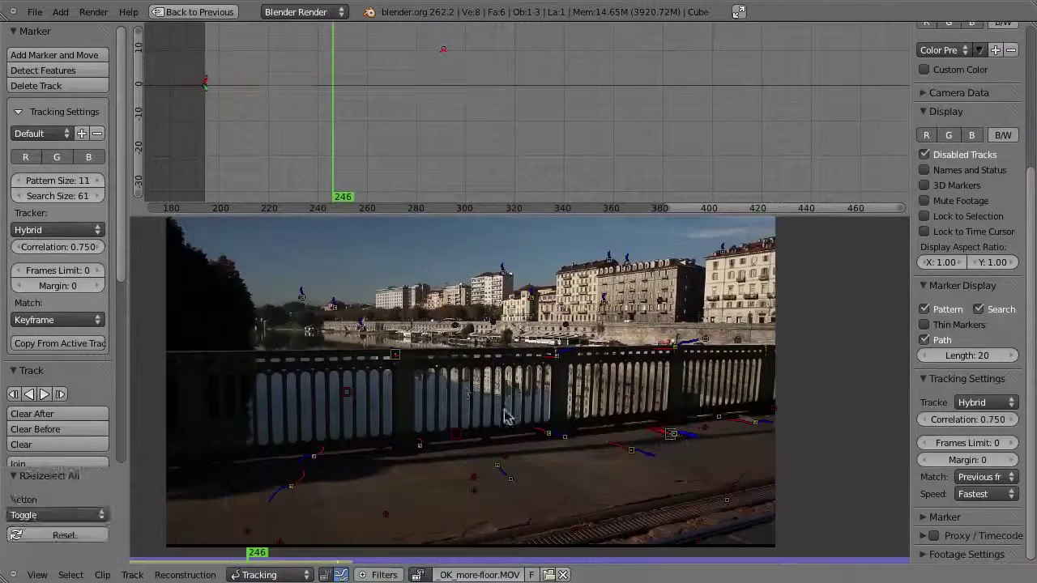
{"action": "left_click_drag", "start_coordinate": [339, 124], "coordinate": [264, 157]}
{"action": "middle_click_drag", "start_coordinate": [509, 381], "coordinate": [536, 375]}
{"action": "middle_click_drag", "start_coordinate": [500, 428], "coordinate": [524, 431], "text": "ctrl"}
Step: Apply the Canon 5D preset to the clip's camera data
{"action": "left_click", "coordinate": [946, 111]}
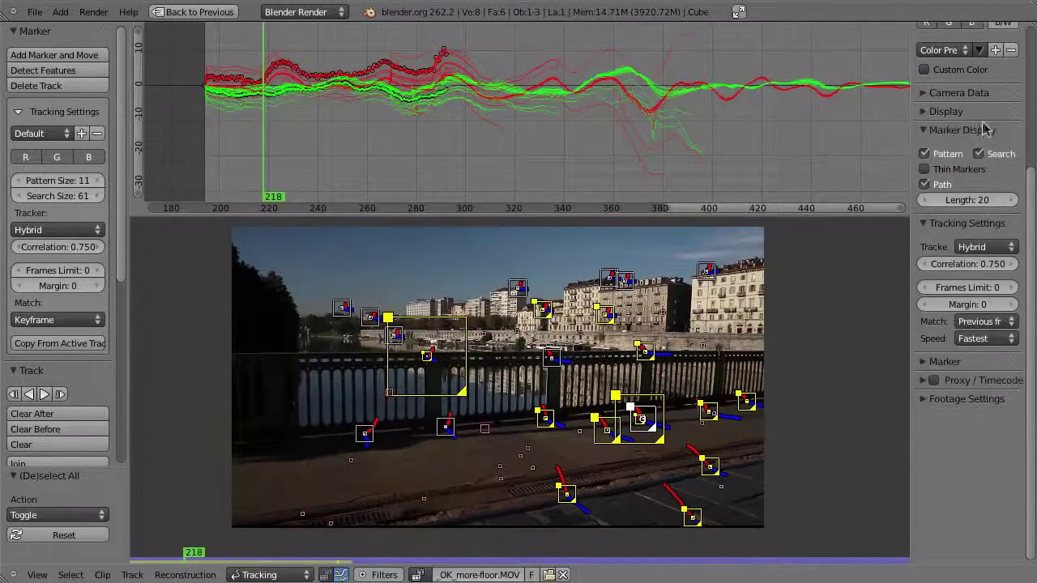
{"action": "left_click", "coordinate": [959, 93]}
{"action": "left_click", "coordinate": [939, 116]}
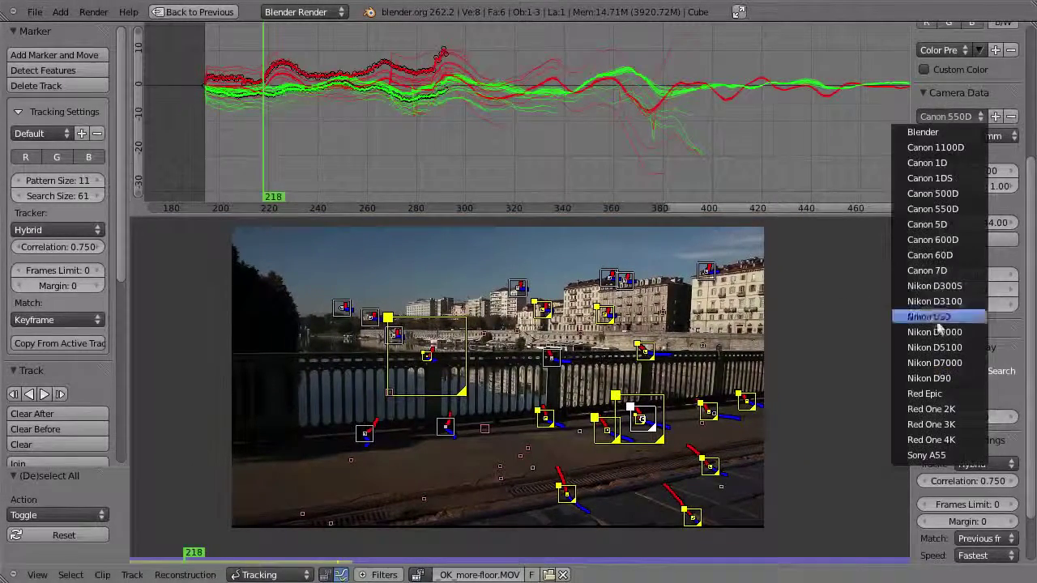
{"action": "left_click", "coordinate": [938, 225]}
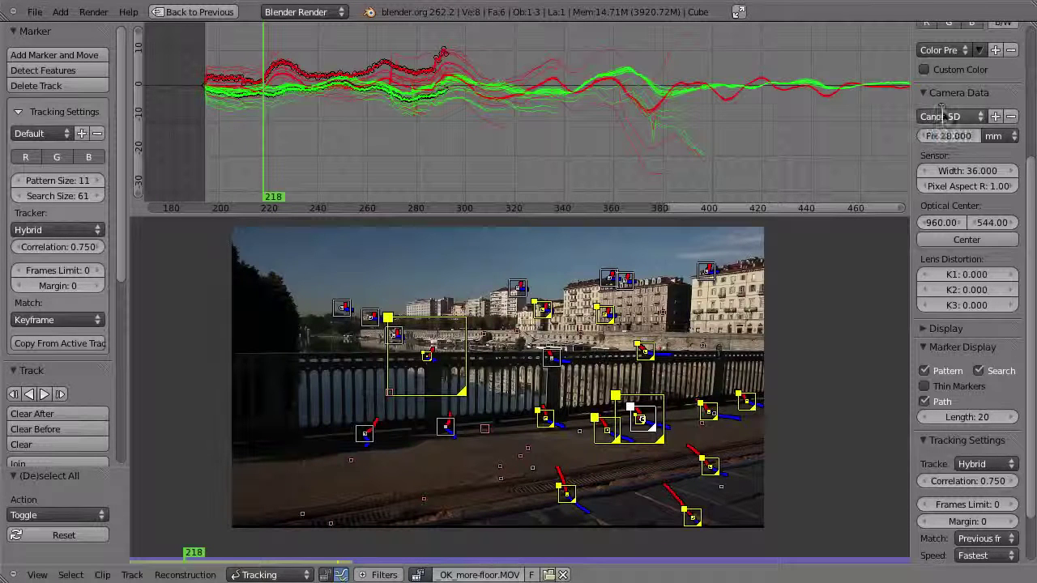
Step: Check the camera movement between frames 197 and 221 and set the solver's Keyframe A to 197 and Keyframe B to 220
{"action": "scroll", "coordinate": [59, 157], "scroll_direction": "down", "scroll_amount": 10}
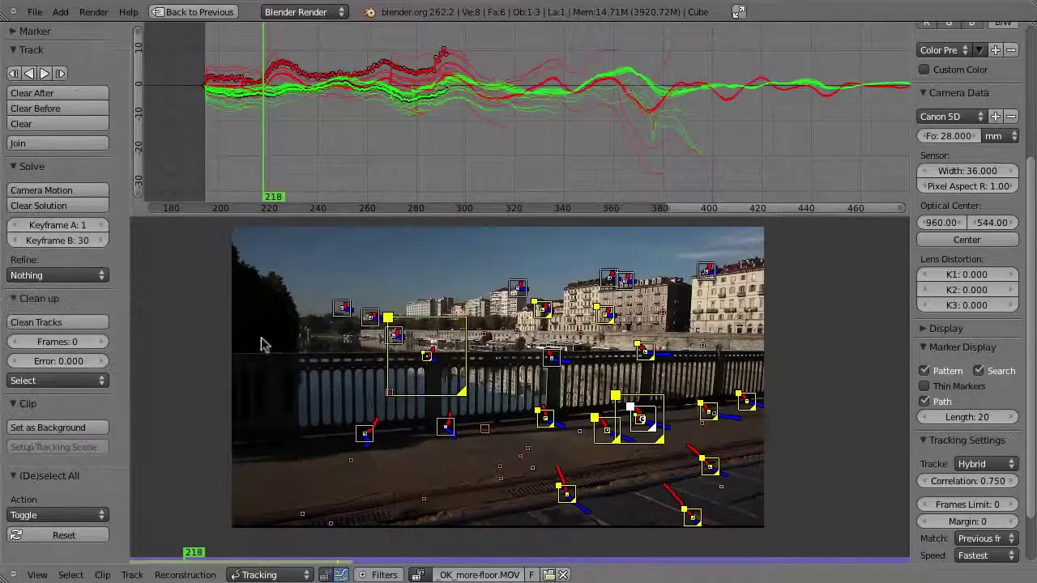
{"action": "left_click_drag", "start_coordinate": [264, 149], "coordinate": [212, 162]}
{"action": "middle_click_drag", "start_coordinate": [376, 119], "coordinate": [450, 129]}
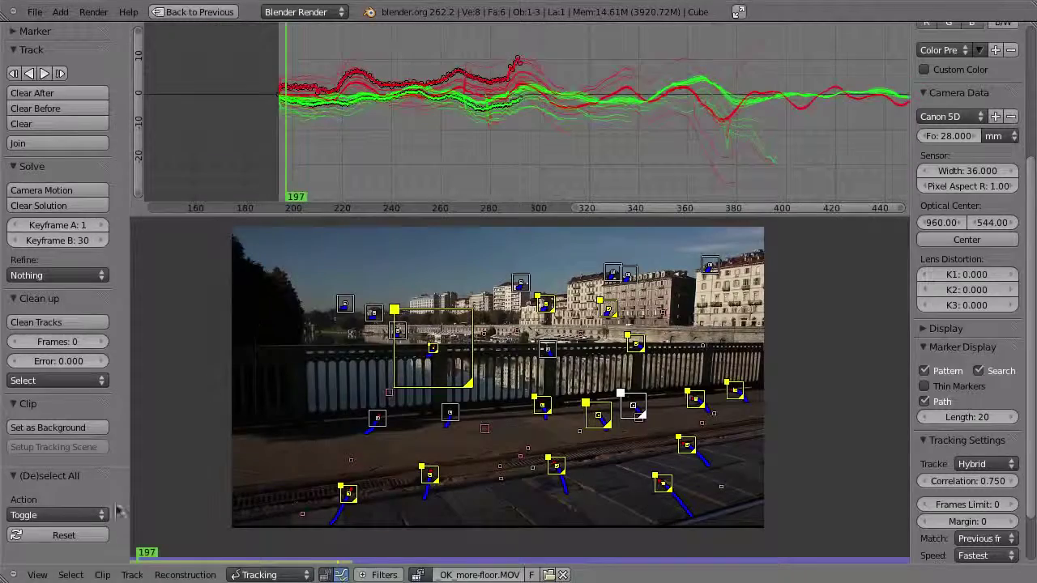
{"action": "left_click_drag", "start_coordinate": [293, 152], "coordinate": [346, 147]}
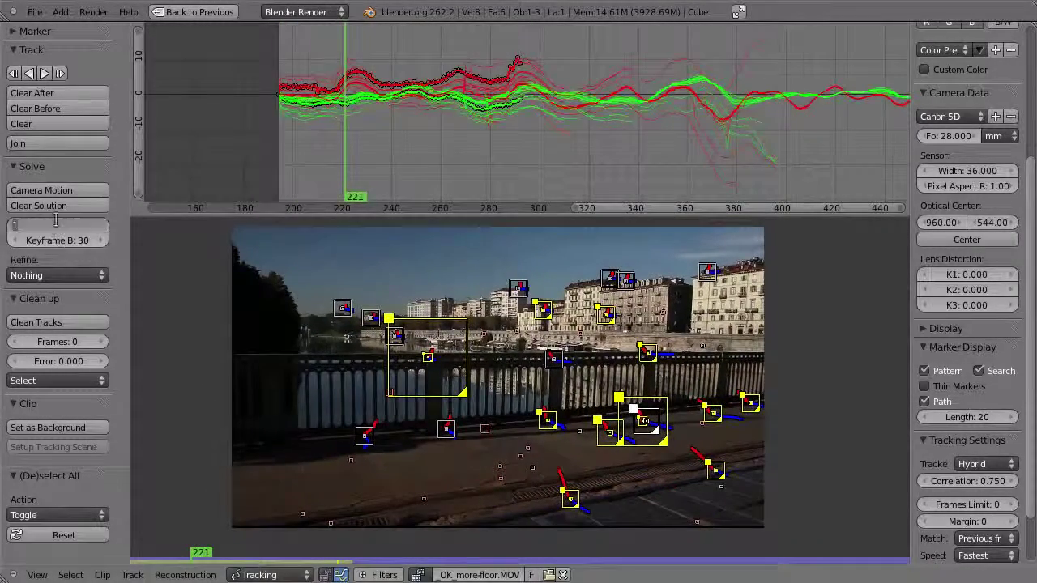
{"action": "left_click", "coordinate": [102, 223]}
{"action": "type", "text": "19"}
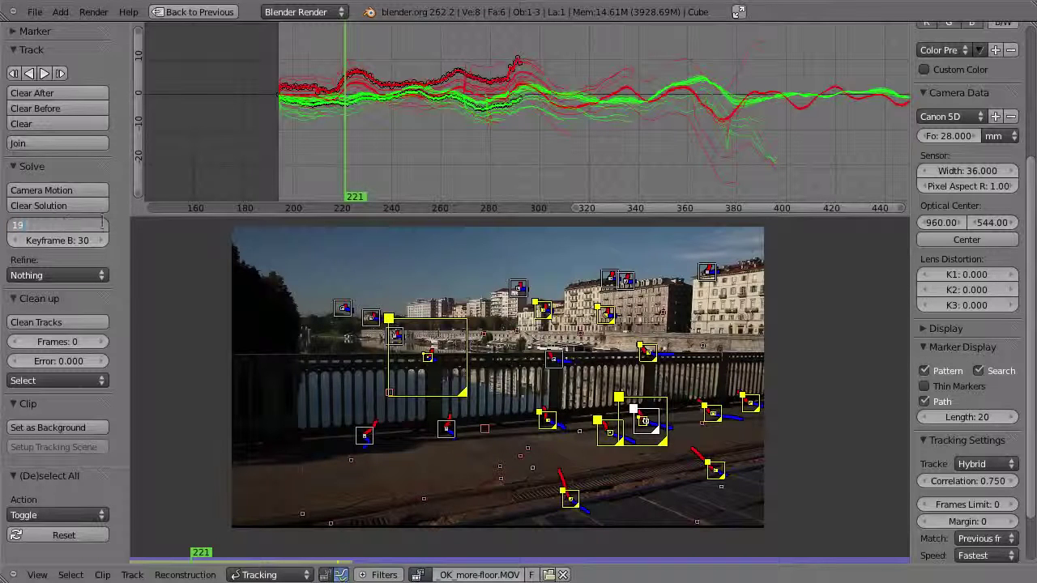
{"action": "type", "text": "7"}
{"action": "left_click", "coordinate": [56, 242]}
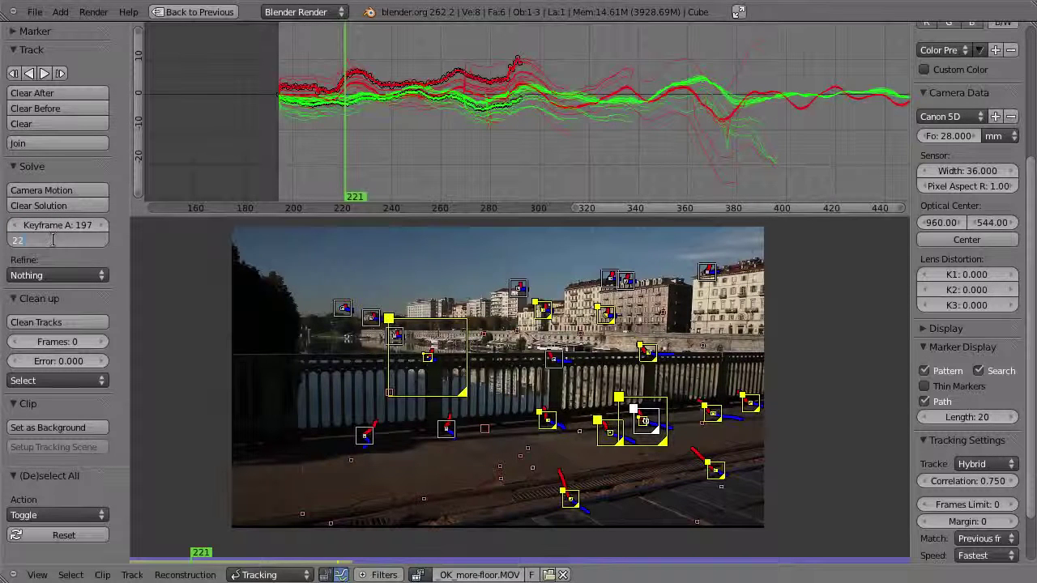
Step: Solve the camera motion with Refine set to Focal length, K1, K2, and restore the multi-editor layout
{"action": "left_click", "coordinate": [66, 276]}
{"action": "left_click", "coordinate": [49, 212]}
{"action": "left_click", "coordinate": [93, 191]}
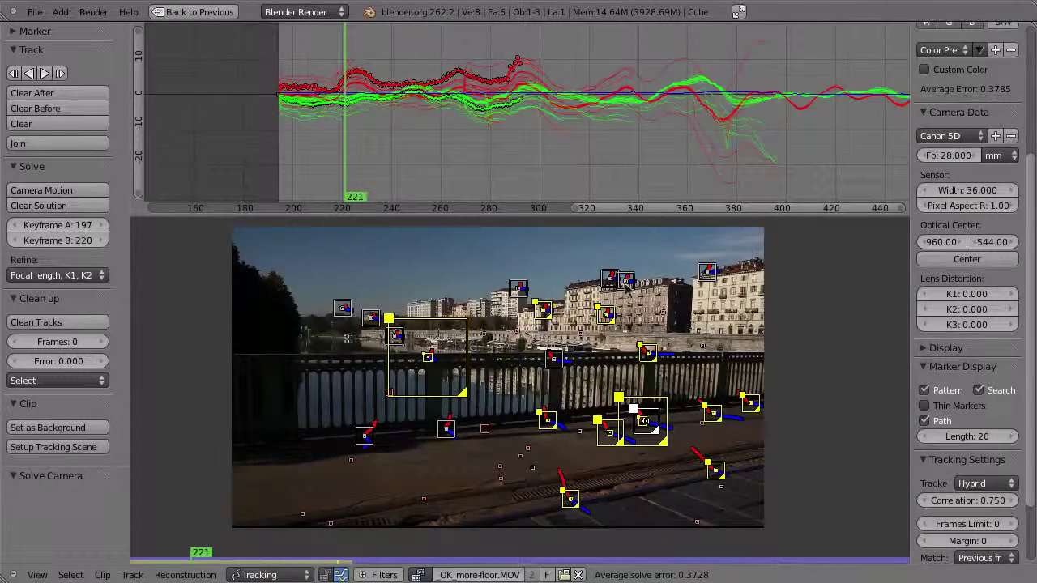
{"action": "key", "text": "ctrl+Up"}
Step: Examine the solve error curve against the track curves from frame 402 back to frame 331
{"action": "middle_click_drag", "start_coordinate": [670, 105], "coordinate": [437, 137], "text": "ctrl"}
{"action": "left_click_drag", "start_coordinate": [408, 125], "coordinate": [518, 119]}
{"action": "middle_click_drag", "start_coordinate": [596, 89], "coordinate": [511, 88]}
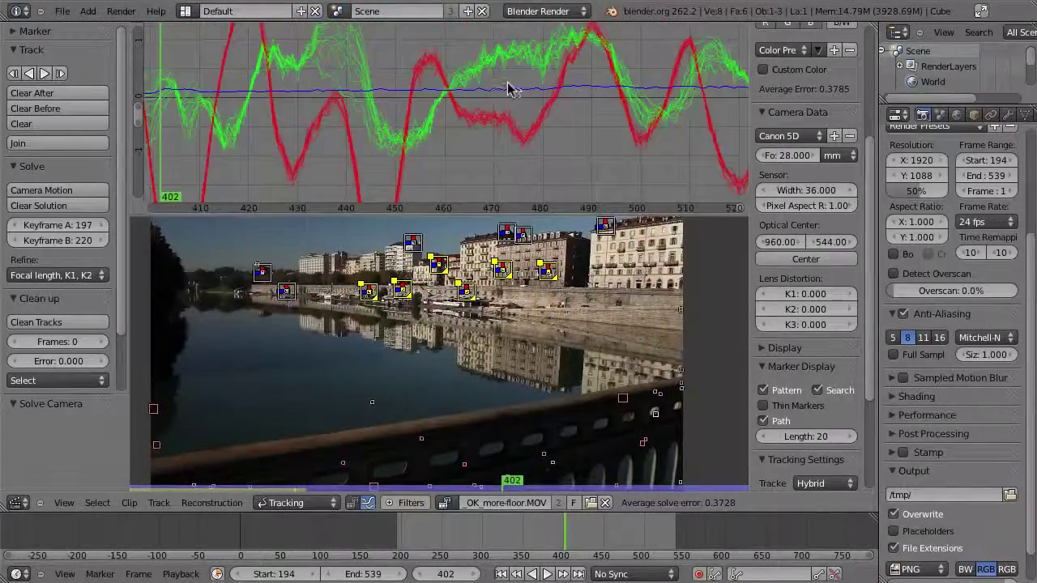
{"action": "right_click", "coordinate": [494, 100]}
{"action": "middle_click_drag", "start_coordinate": [387, 130], "coordinate": [640, 133]}
{"action": "middle_click_drag", "start_coordinate": [324, 134], "coordinate": [493, 148]}
{"action": "left_click_drag", "start_coordinate": [281, 142], "coordinate": [381, 137]}
{"action": "middle_click_drag", "start_coordinate": [381, 136], "coordinate": [527, 116]}
{"action": "middle_click_drag", "start_coordinate": [527, 116], "coordinate": [474, 153], "text": "ctrl"}
{"action": "middle_click_drag", "start_coordinate": [332, 428], "coordinate": [393, 329]}
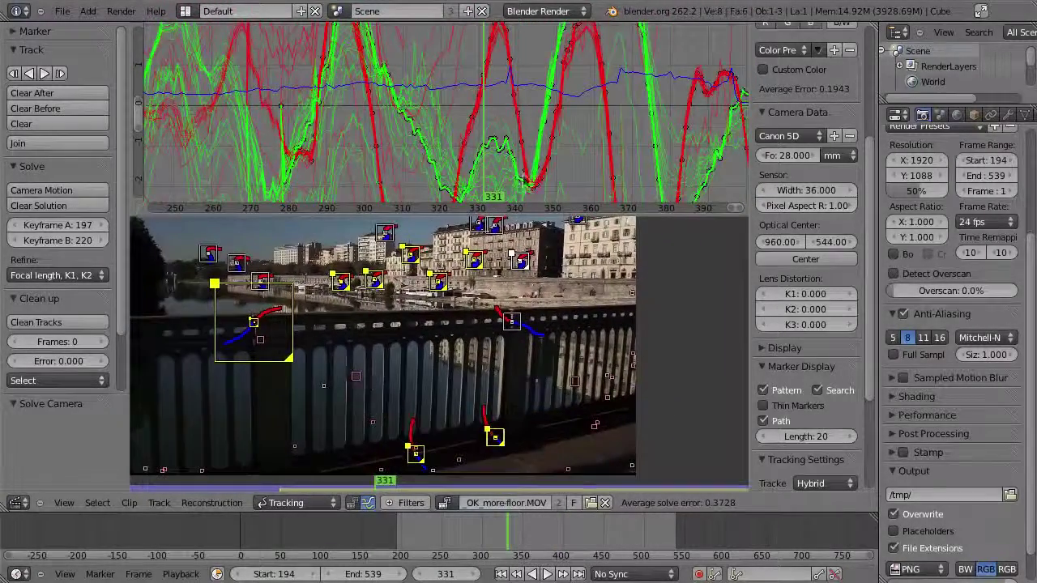
{"action": "middle_click_drag", "start_coordinate": [525, 179], "coordinate": [494, 128], "text": "ctrl"}
{"action": "middle_click_drag", "start_coordinate": [350, 121], "coordinate": [535, 108]}
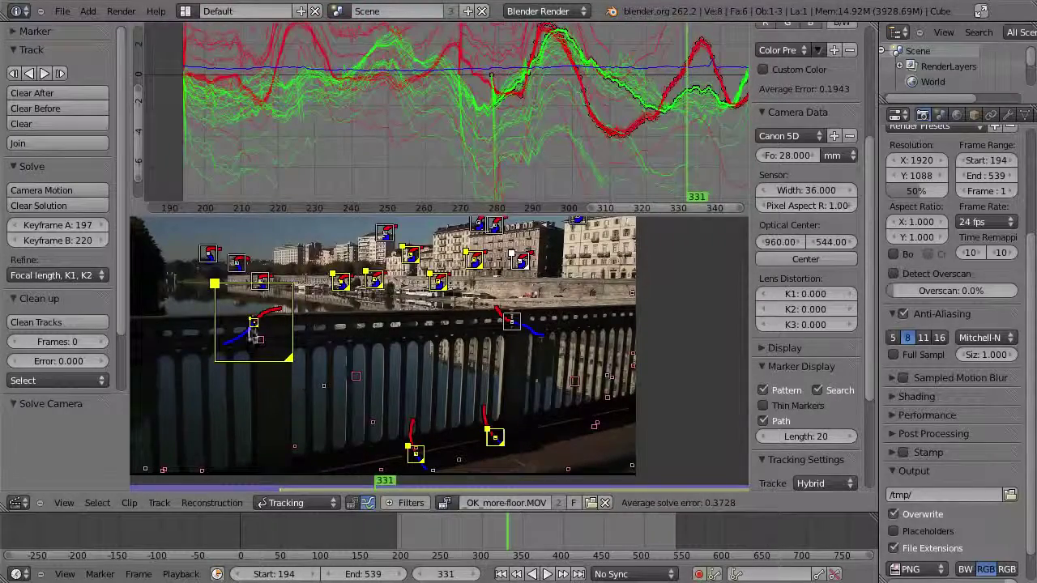
Step: Check the average error and curves of individual railing tracks, and view all curves again at frame 305
{"action": "key", "text": "a"}
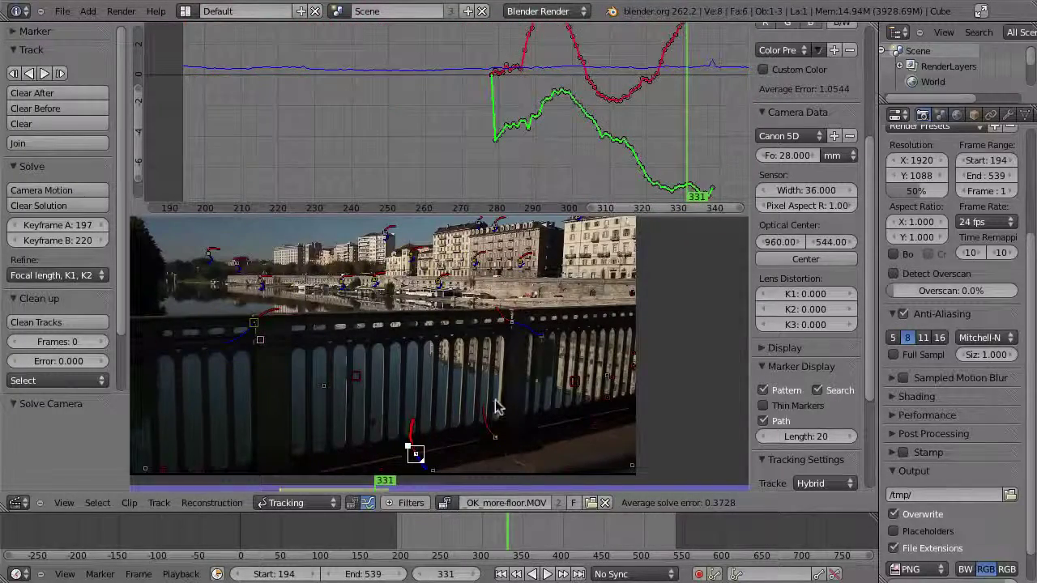
{"action": "right_click", "coordinate": [483, 327]}
{"action": "key", "text": "a"}
{"action": "key", "text": "a"}
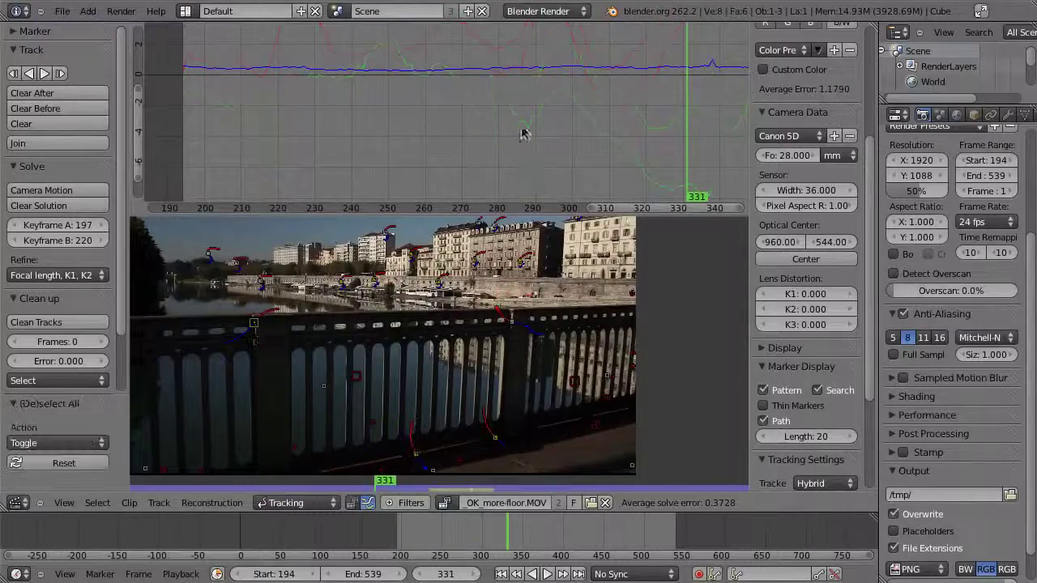
{"action": "middle_click_drag", "start_coordinate": [516, 118], "coordinate": [507, 168], "text": "ctrl"}
{"action": "middle_click_drag", "start_coordinate": [535, 145], "coordinate": [507, 130]}
{"action": "left_click_drag", "start_coordinate": [507, 135], "coordinate": [415, 117]}
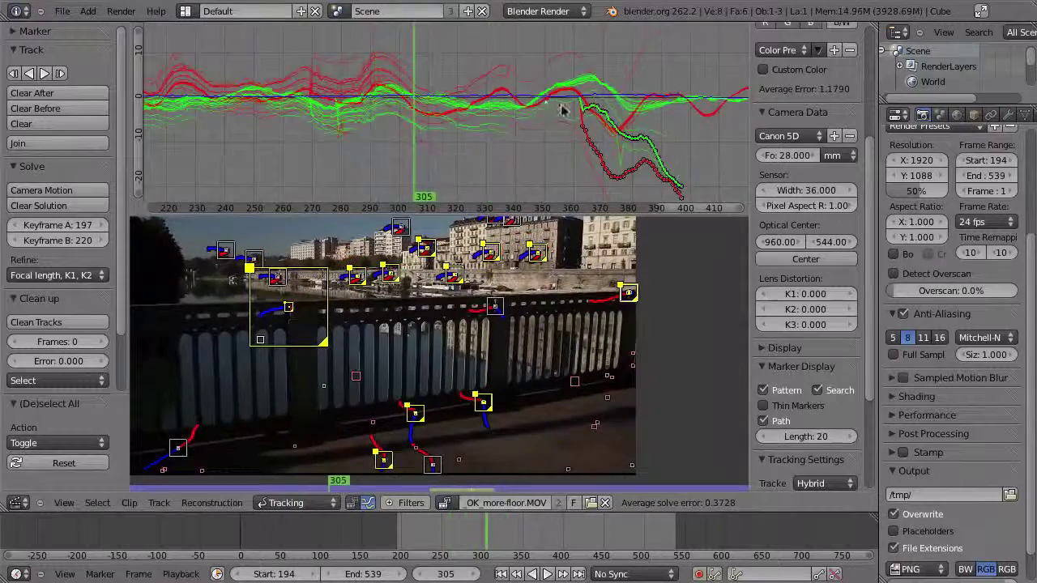
Step: Compare the curves of the distant building and riverbank tracks, and review all curves over the whole clip
{"action": "middle_click_drag", "start_coordinate": [562, 109], "coordinate": [537, 110]}
{"action": "right_click", "coordinate": [429, 246]}
{"action": "middle_click_drag", "start_coordinate": [483, 76], "coordinate": [457, 192], "text": "ctrl"}
{"action": "right_click", "coordinate": [455, 275], "text": "shift"}
{"action": "right_click", "coordinate": [391, 275], "text": "shift"}
{"action": "right_click", "coordinate": [358, 277], "text": "shift"}
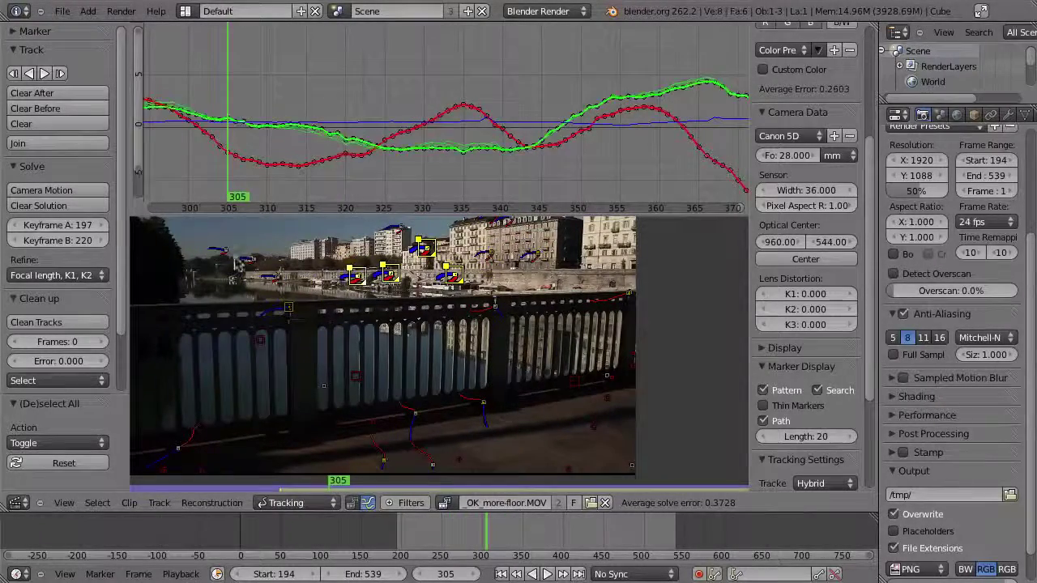
{"action": "right_click", "coordinate": [227, 251], "text": "shift"}
{"action": "key", "text": "a"}
{"action": "key", "text": "a"}
{"action": "middle_click_drag", "start_coordinate": [551, 115], "coordinate": [572, 152], "text": "ctrl"}
{"action": "middle_click_drag", "start_coordinate": [572, 152], "coordinate": [487, 149], "text": "ctrl"}
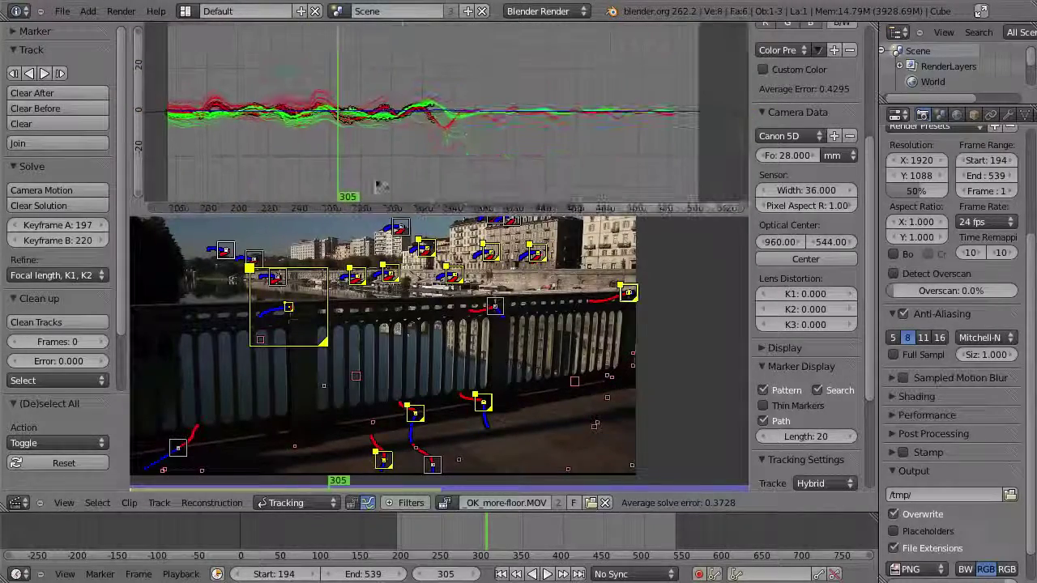
Step: Split the clip editor area horizontally and turn the upper part into a 3D View
{"action": "left_click_drag", "start_coordinate": [875, 29], "coordinate": [130, 299]}
{"action": "left_click", "coordinate": [17, 298]}
{"action": "left_click", "coordinate": [48, 283]}
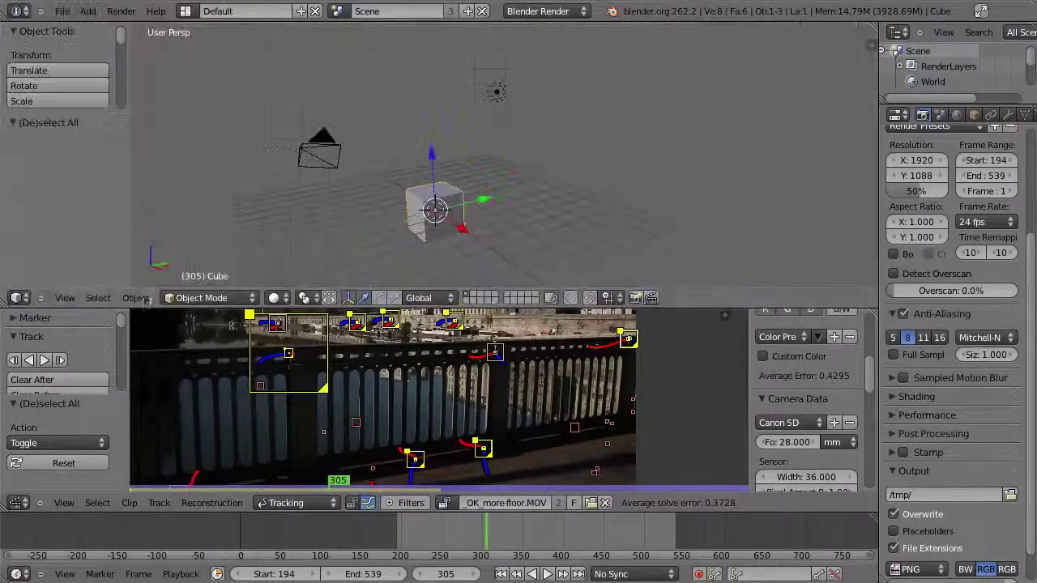
Step: Set up the tracking scene for the bridge clip so the 3D view gets the solved camera and tracks
{"action": "key", "text": "ctrl+Up"}
{"action": "key", "text": "ctrl+Up"}
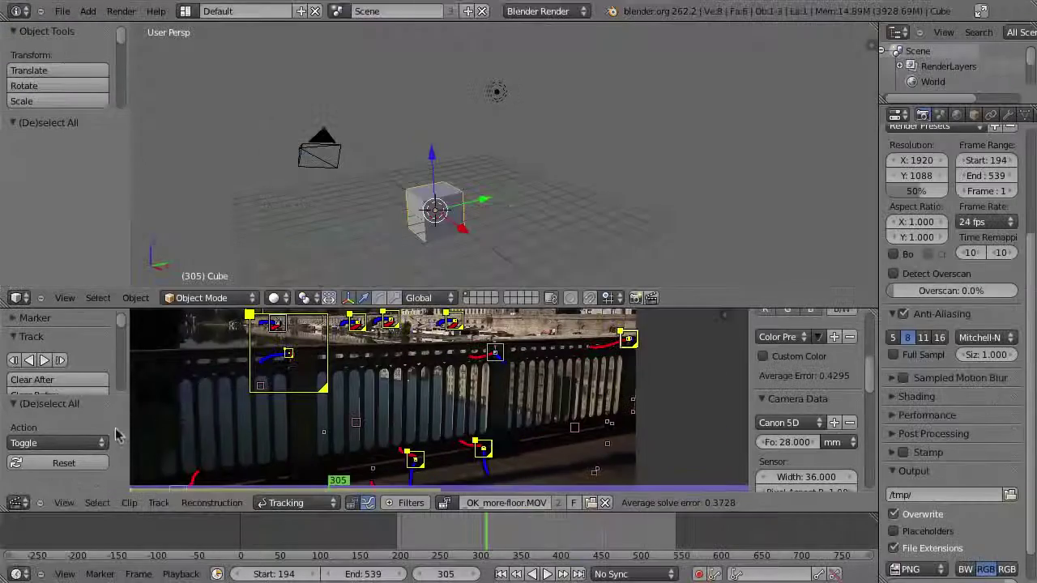
{"action": "scroll", "coordinate": [121, 381], "scroll_direction": "down", "scroll_amount": 3}
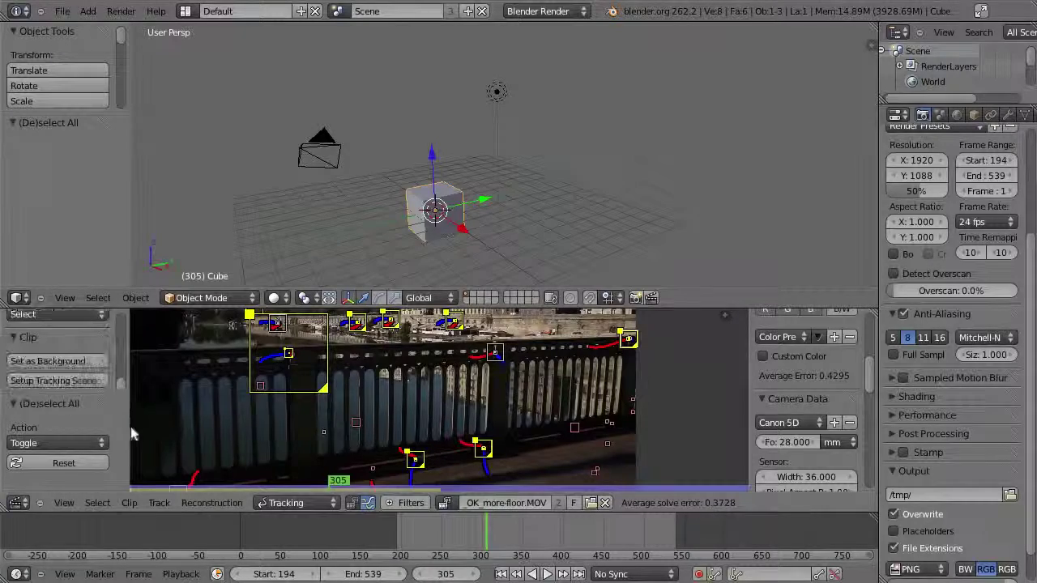
{"action": "left_click", "coordinate": [56, 382]}
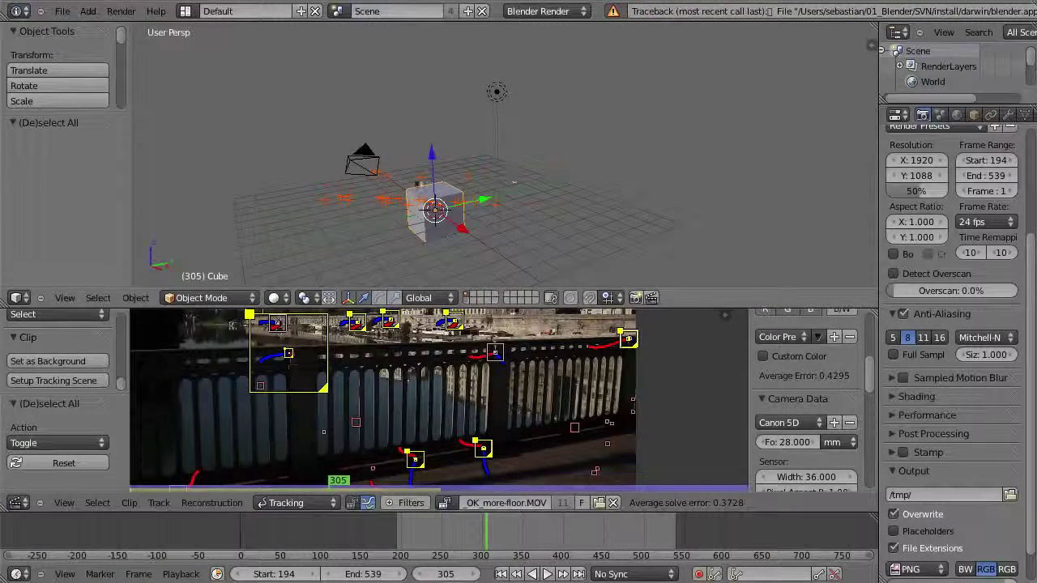
Step: Select three pavement tracks at frame 231 and use them to define the floor plane of the reconstruction
{"action": "key", "text": "ctrl+Up"}
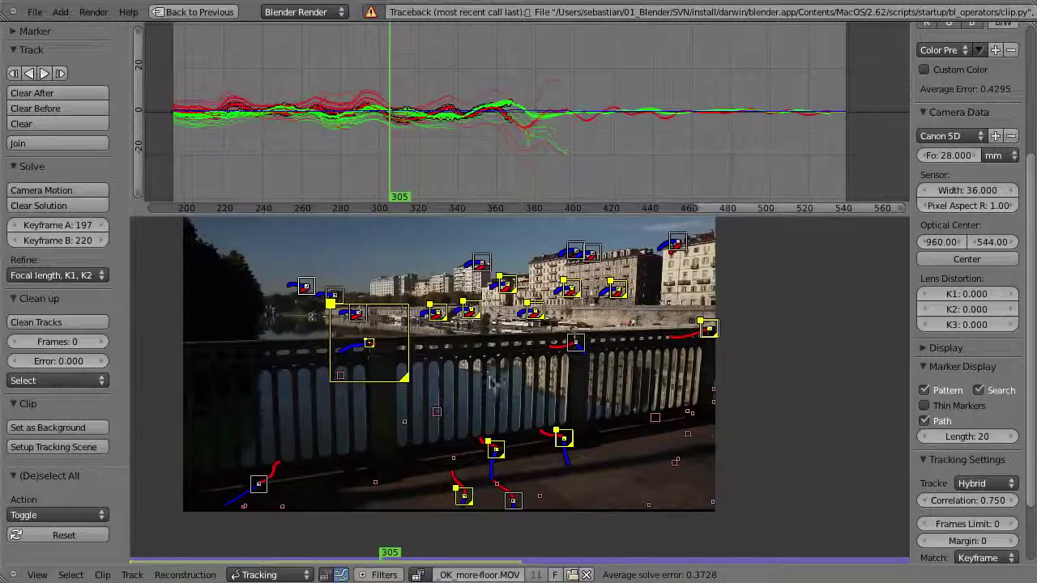
{"action": "middle_click_drag", "start_coordinate": [541, 441], "coordinate": [465, 376]}
{"action": "left_click_drag", "start_coordinate": [280, 160], "coordinate": [246, 173]}
{"action": "right_click", "coordinate": [426, 350], "text": "shift"}
{"action": "key", "text": "a"}
{"action": "right_click", "coordinate": [438, 347], "text": "shift"}
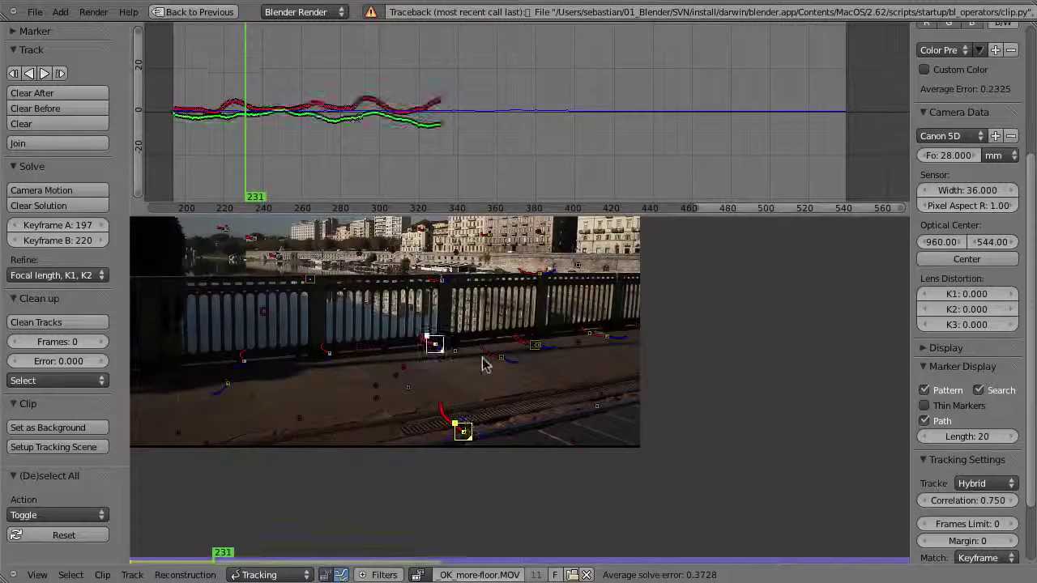
{"action": "right_click", "coordinate": [600, 337], "text": "shift"}
{"action": "key", "text": "ctrl+Tab"}
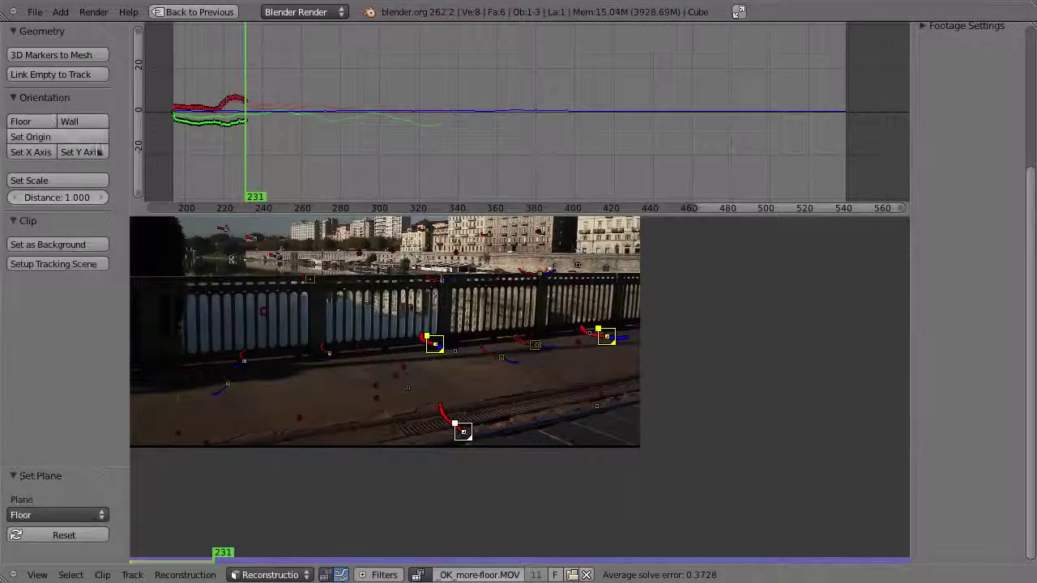
Step: Delete the default cube from the 3D scene
{"action": "key", "text": "ctrl+Up"}
{"action": "middle_click_drag", "start_coordinate": [531, 227], "coordinate": [399, 266]}
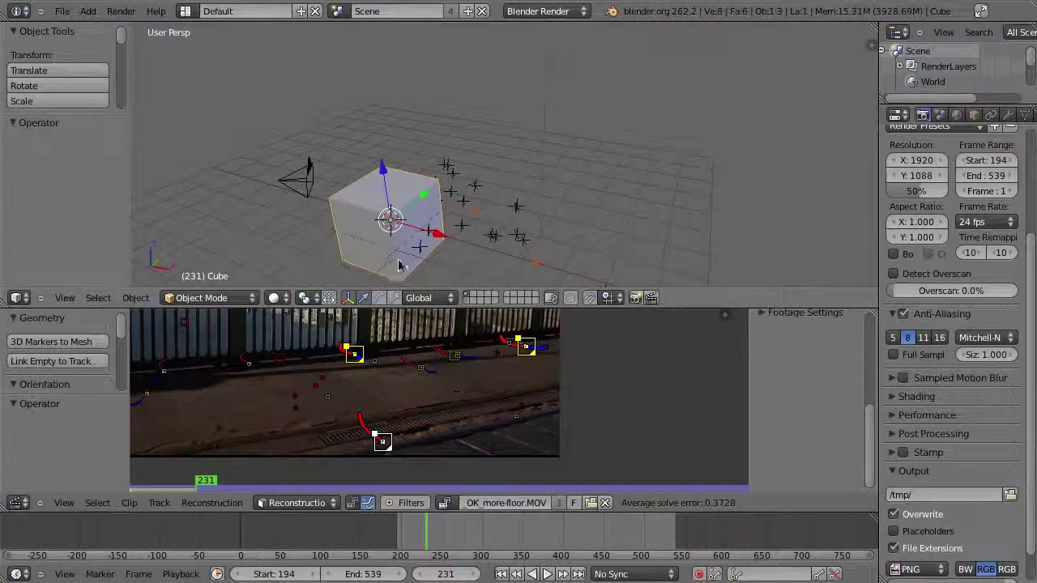
{"action": "left_click", "coordinate": [375, 257]}
Step: Show the camera path among the motion tracking display options and inspect it around the reconstructed tracks
{"action": "key", "text": "n"}
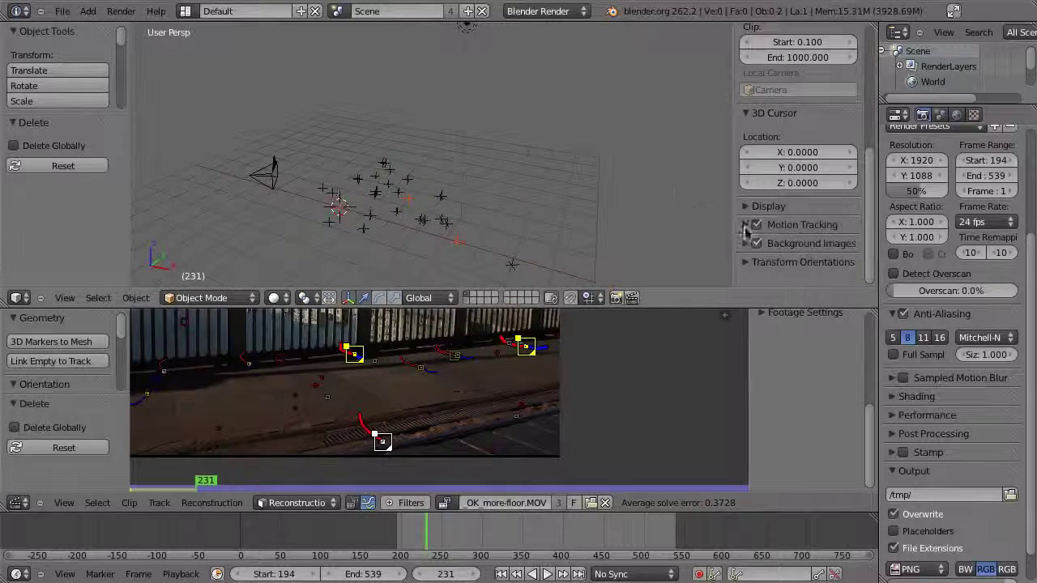
{"action": "left_click", "coordinate": [745, 230]}
{"action": "scroll", "coordinate": [745, 230], "scroll_direction": "down", "scroll_amount": 3}
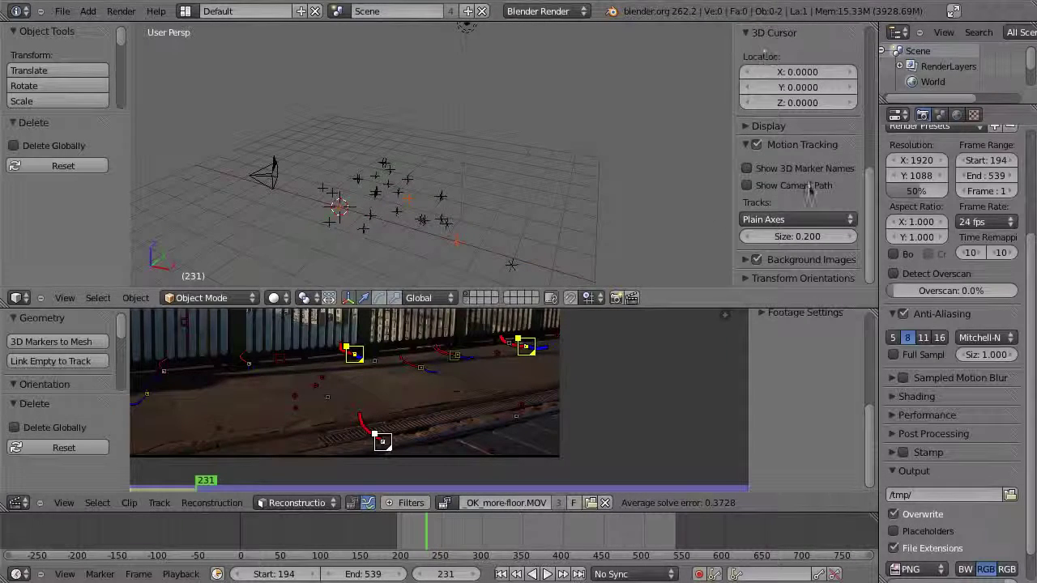
{"action": "middle_click_drag", "start_coordinate": [338, 219], "coordinate": [165, 152]}
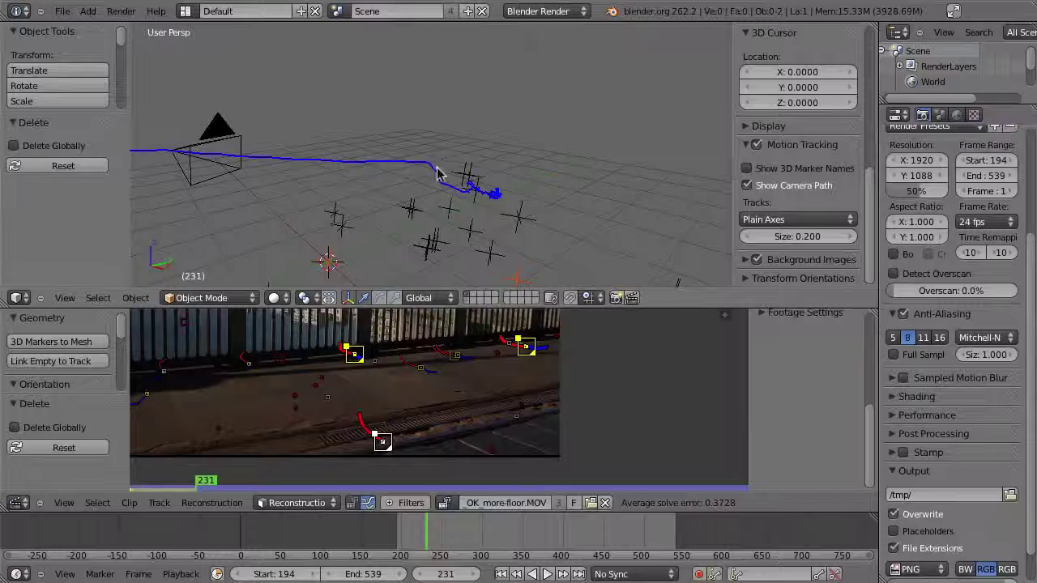
{"action": "middle_click_drag", "start_coordinate": [395, 330], "coordinate": [416, 395]}
{"action": "middle_click_drag", "start_coordinate": [484, 211], "coordinate": [433, 186]}
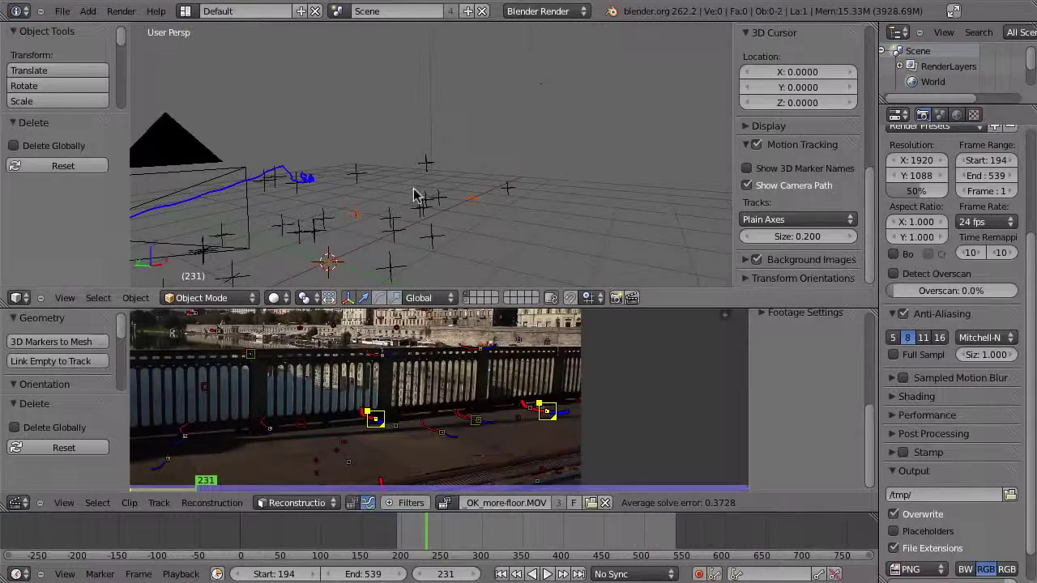
Step: Look through the solved camera in an enlarged 3D view and play back the shot
{"action": "key", "text": "KP_0"}
{"action": "key", "text": "ctrl+Up"}
{"action": "scroll", "coordinate": [540, 389], "scroll_direction": "up", "scroll_amount": 4}
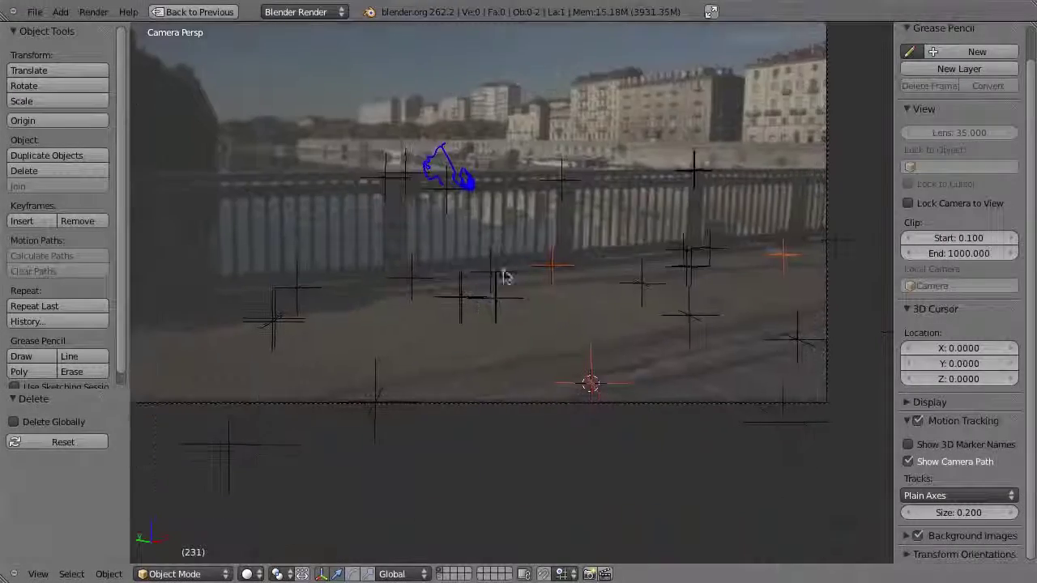
{"action": "key", "text": "alt+a"}
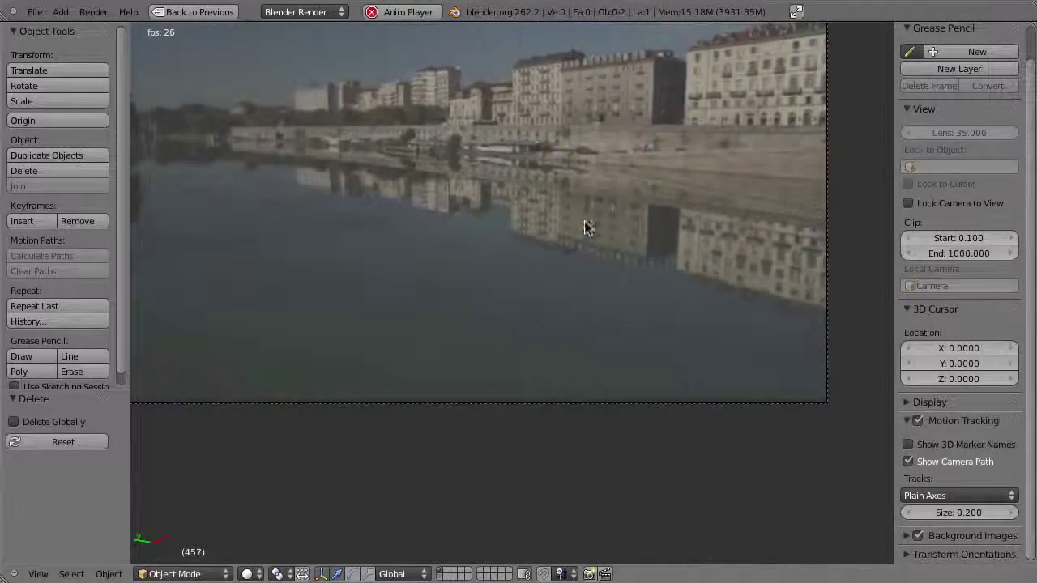
{"action": "key", "text": "Escape"}
{"action": "middle_click_drag", "start_coordinate": [502, 188], "coordinate": [522, 227], "text": "shift"}
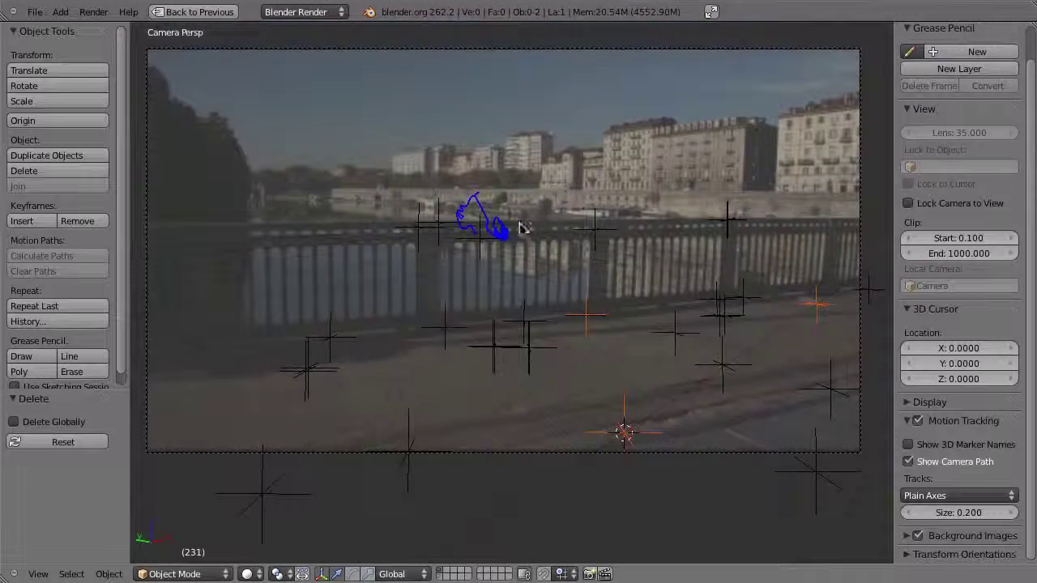
Step: Compare the curves of three tracks along the railing's top edge at frame 231 in the enlarged clip editor
{"action": "key", "text": "ctrl+Up"}
{"action": "key", "text": "ctrl+Up"}
{"action": "mouse_move", "coordinate": [394, 431]}
{"action": "middle_mouse_down"}
{"action": "mouse_move", "coordinate": [447, 435]}
{"action": "mouse_move", "coordinate": [326, 364]}
{"action": "middle_mouse_up"}
{"action": "right_click", "coordinate": [301, 357]}
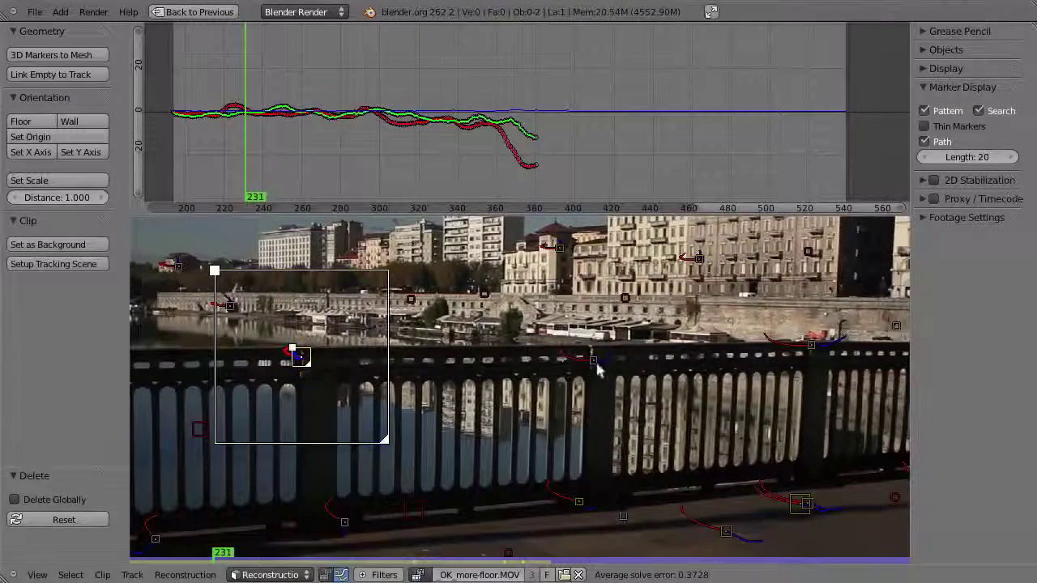
{"action": "right_click", "coordinate": [596, 362], "text": "shift"}
{"action": "right_click", "coordinate": [810, 345], "text": "shift"}
Step: Scrub the footage forward to frame 441 and examine where tracks are missing over the river
{"action": "left_click_drag", "start_coordinate": [253, 169], "coordinate": [601, 151]}
{"action": "middle_click_drag", "start_coordinate": [531, 356], "coordinate": [599, 300], "text": "ctrl"}
{"action": "middle_click_drag", "start_coordinate": [519, 332], "coordinate": [627, 331]}
{"action": "left_click_drag", "start_coordinate": [620, 145], "coordinate": [750, 141]}
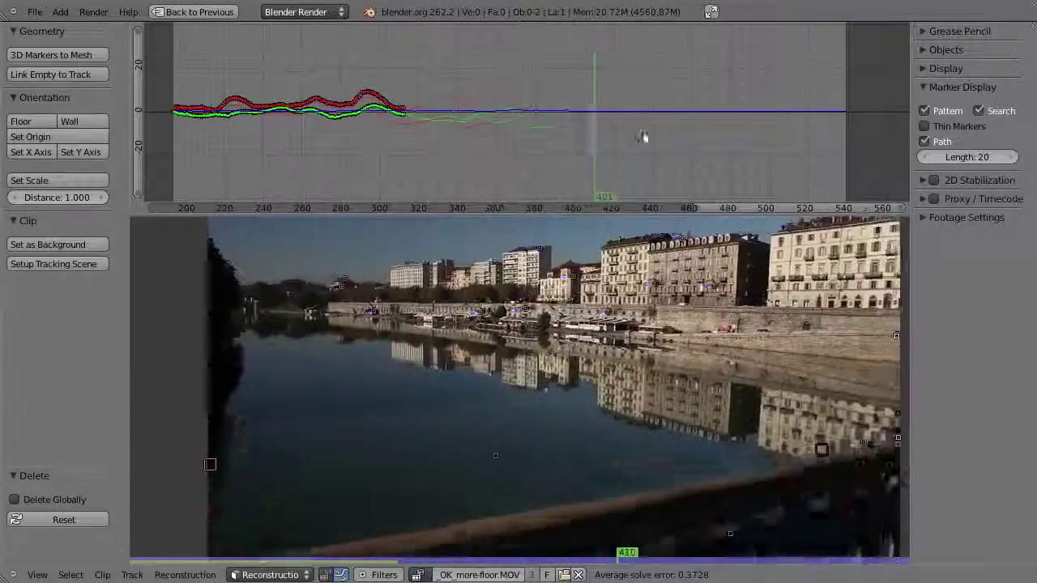
{"action": "middle_click_drag", "start_coordinate": [594, 268], "coordinate": [604, 296]}
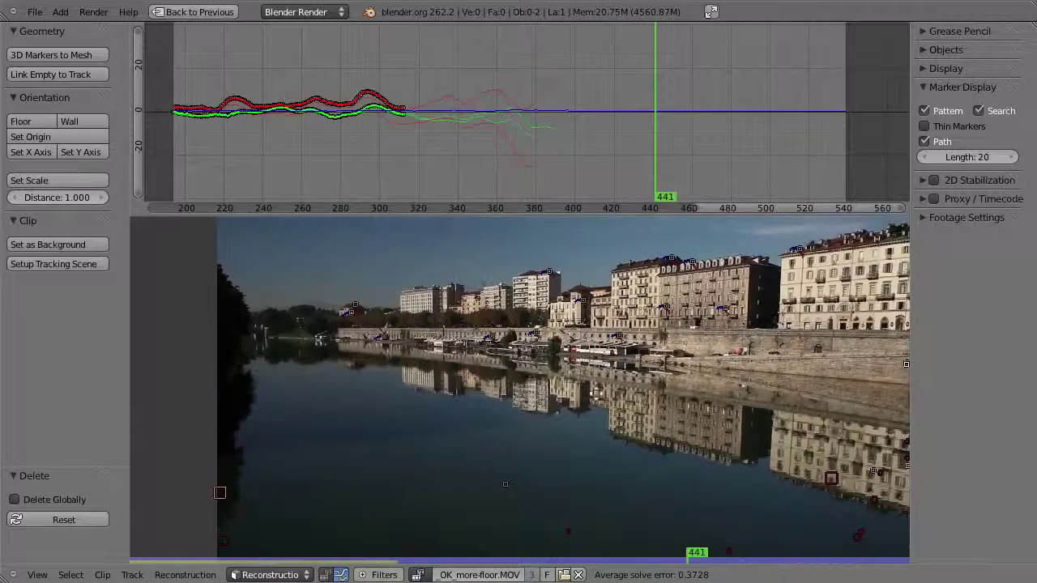
{"action": "middle_click_drag", "start_coordinate": [600, 419], "coordinate": [579, 374]}
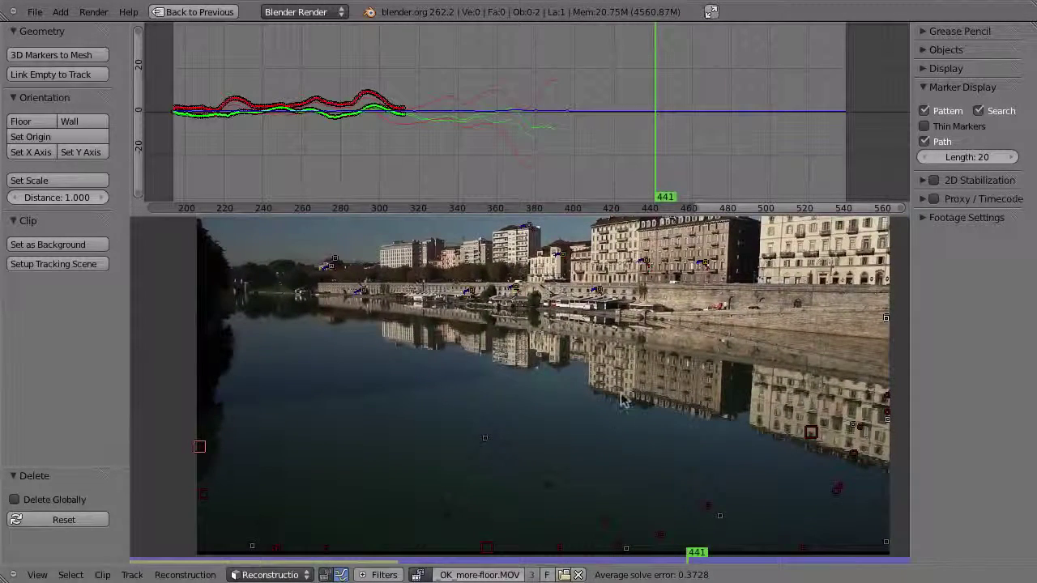
Step: Add a marker on a speck in the dark water at frame 417 and track it forward
{"action": "left_click_drag", "start_coordinate": [624, 97], "coordinate": [608, 138]}
{"action": "middle_click_drag", "start_coordinate": [486, 551], "coordinate": [508, 469]}
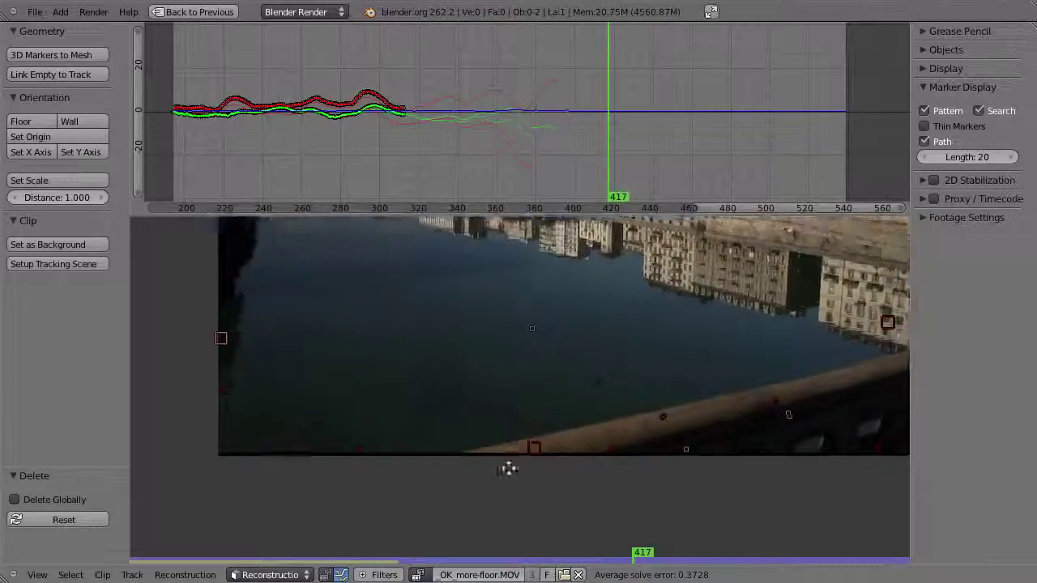
{"action": "scroll", "coordinate": [502, 405], "scroll_direction": "up", "scroll_amount": 2}
{"action": "left_click", "coordinate": [488, 400], "text": "ctrl"}
{"action": "scroll", "coordinate": [442, 532], "scroll_direction": "up", "scroll_amount": 1}
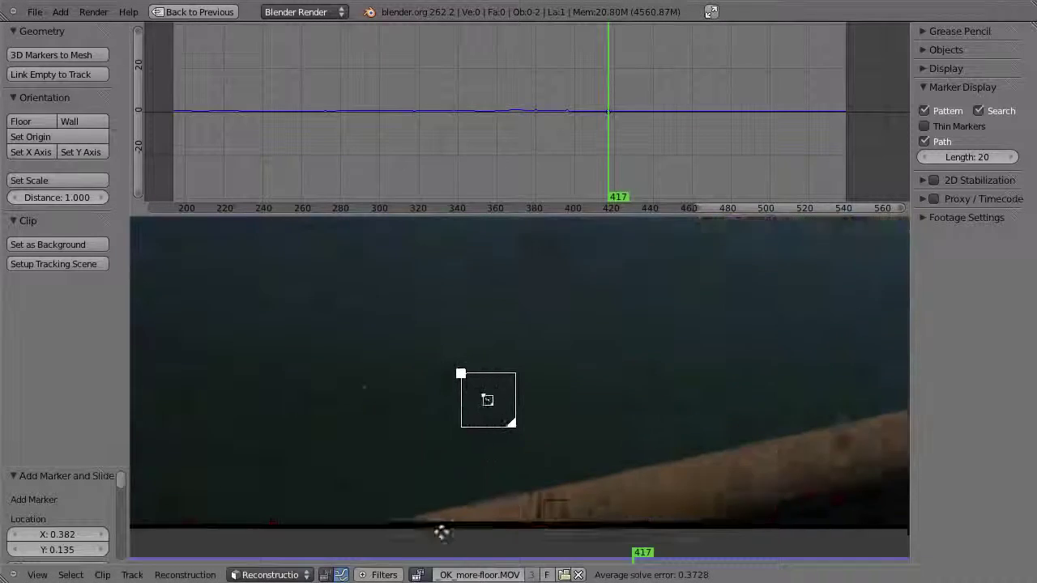
{"action": "scroll", "coordinate": [465, 459], "scroll_direction": "up", "scroll_amount": 2}
{"action": "left_click_drag", "start_coordinate": [505, 417], "coordinate": [509, 418]}
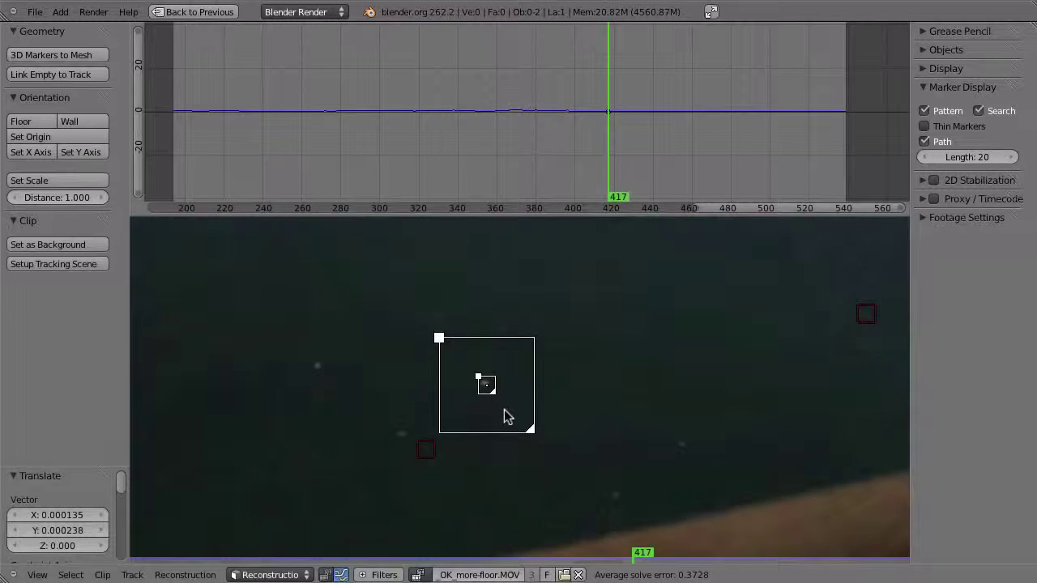
{"action": "key", "text": "ctrl+t"}
{"action": "left_click", "coordinate": [614, 136]}
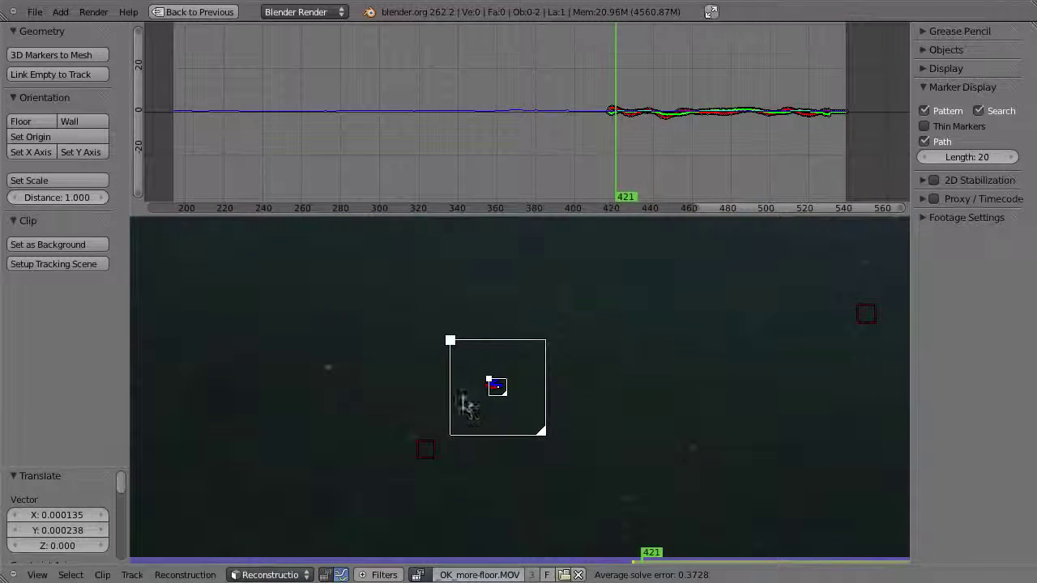
Step: Add a second marker on a nearby water speck and track it forward through the rest of the clip
{"action": "mouse_move", "coordinate": [597, 152]}
{"action": "left_mouse_down"}
{"action": "mouse_move", "coordinate": [583, 157]}
{"action": "mouse_move", "coordinate": [612, 130]}
{"action": "mouse_move", "coordinate": [708, 146]}
{"action": "mouse_move", "coordinate": [676, 154]}
{"action": "left_mouse_up"}
{"action": "left_click", "coordinate": [323, 365], "text": "ctrl"}
{"action": "key", "text": "ctrl+t"}
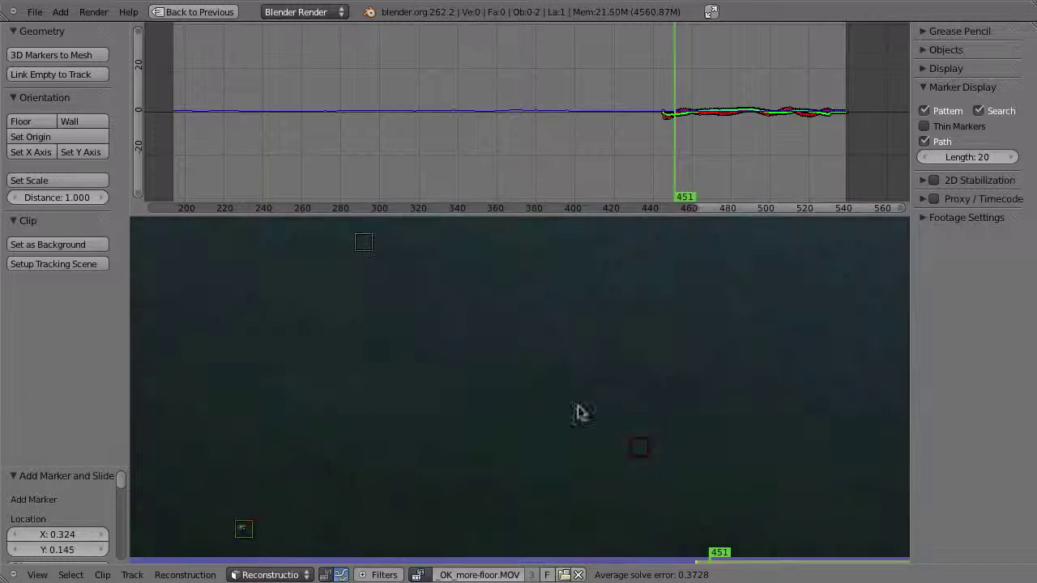
Step: Add a third marker on a speck in the water at frame 451 and track it forward
{"action": "left_click", "coordinate": [646, 352], "text": "ctrl"}
{"action": "mouse_move", "coordinate": [646, 352]}
{"action": "left_mouse_down"}
{"action": "mouse_move", "coordinate": [627, 307]}
{"action": "mouse_move", "coordinate": [629, 336]}
{"action": "left_mouse_up"}
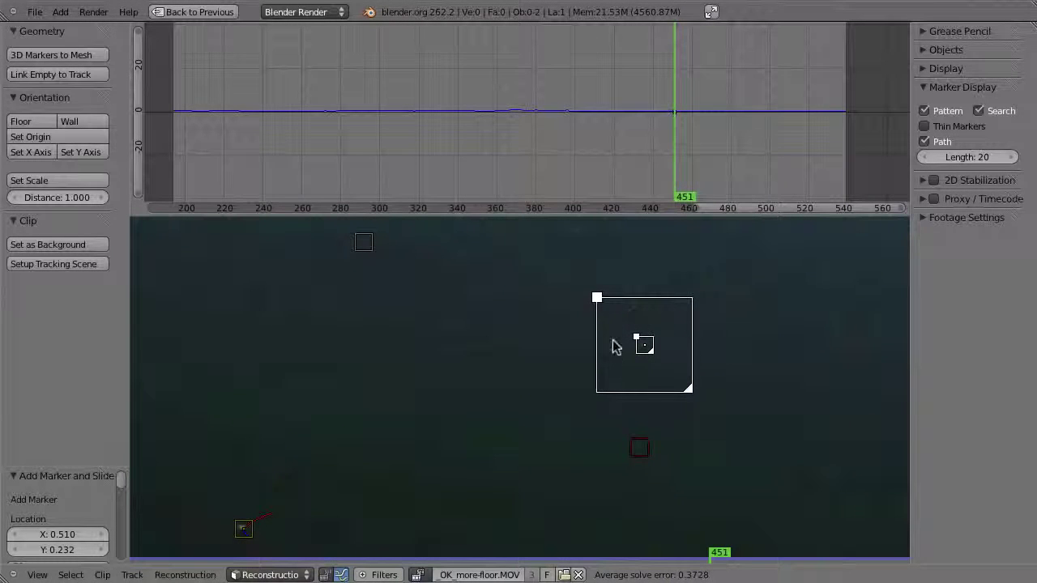
{"action": "key", "text": "ctrl+t"}
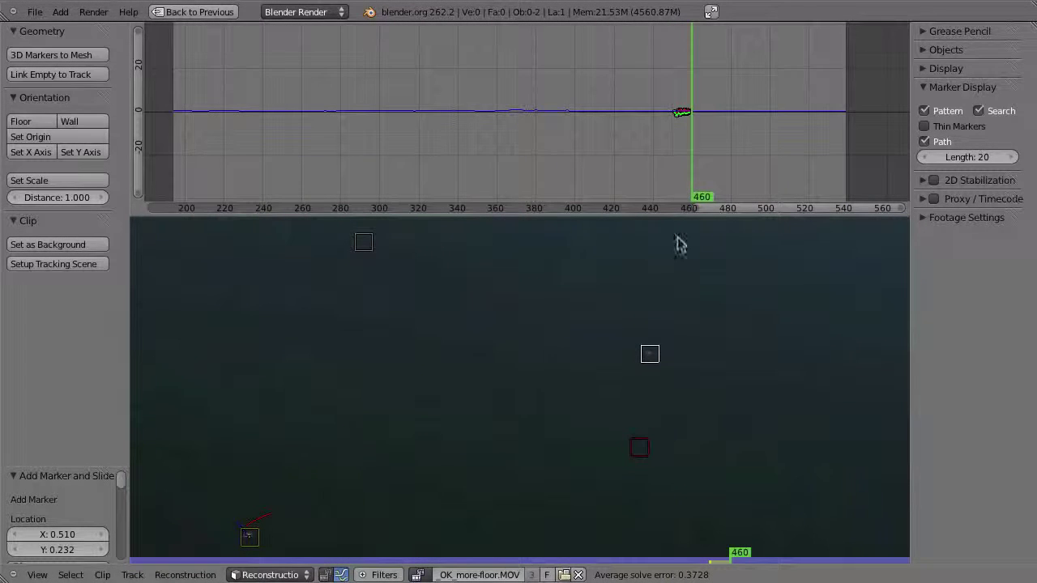
Step: Enlarge the third water marker by a factor of 1.567 and track it forward again
{"action": "key", "text": "Left"}
{"action": "key", "text": "s"}
{"action": "left_click", "coordinate": [666, 396]}
{"action": "key", "text": "ctrl+t"}
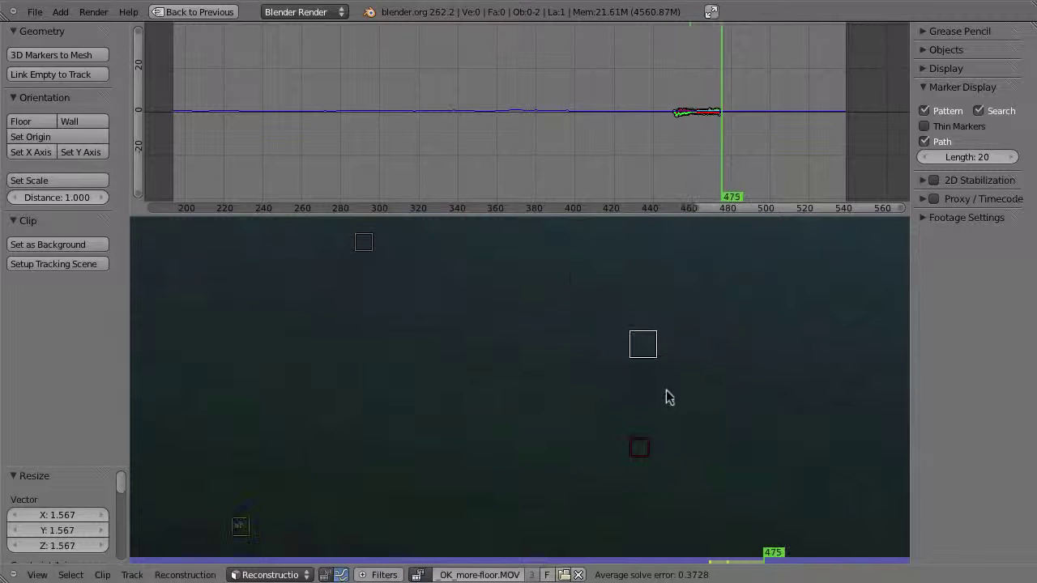
{"action": "left_click_drag", "start_coordinate": [720, 150], "coordinate": [698, 146]}
{"action": "middle_click_drag", "start_coordinate": [641, 370], "coordinate": [653, 440]}
{"action": "scroll", "coordinate": [569, 415], "scroll_direction": "down", "scroll_amount": 2}
{"action": "middle_click_drag", "start_coordinate": [532, 346], "coordinate": [517, 424]}
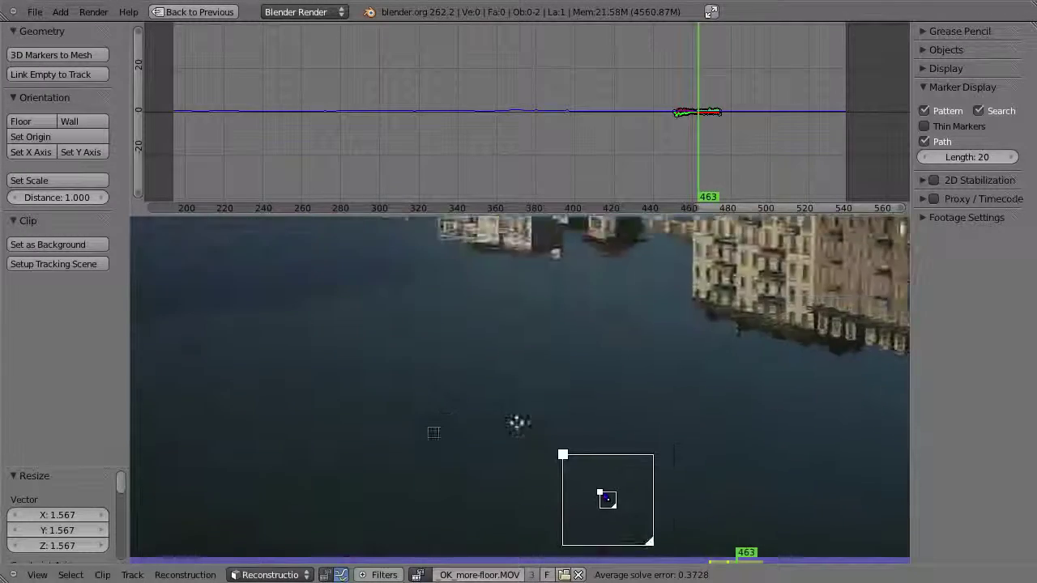
{"action": "key", "text": "x"}
{"action": "left_click", "coordinate": [548, 355]}
Step: Select all tracks at frame 465 and solve the camera motion again with the added water tracks
{"action": "scroll", "coordinate": [546, 360], "scroll_direction": "down", "scroll_amount": 2}
{"action": "middle_click_drag", "start_coordinate": [544, 364], "coordinate": [541, 331]}
{"action": "key", "text": "a"}
{"action": "mouse_move", "coordinate": [711, 193]}
{"action": "left_mouse_down"}
{"action": "mouse_move", "coordinate": [563, 172]}
{"action": "mouse_move", "coordinate": [650, 181]}
{"action": "mouse_move", "coordinate": [761, 170]}
{"action": "mouse_move", "coordinate": [702, 186]}
{"action": "left_mouse_up"}
{"action": "middle_click_drag", "start_coordinate": [595, 454], "coordinate": [669, 511]}
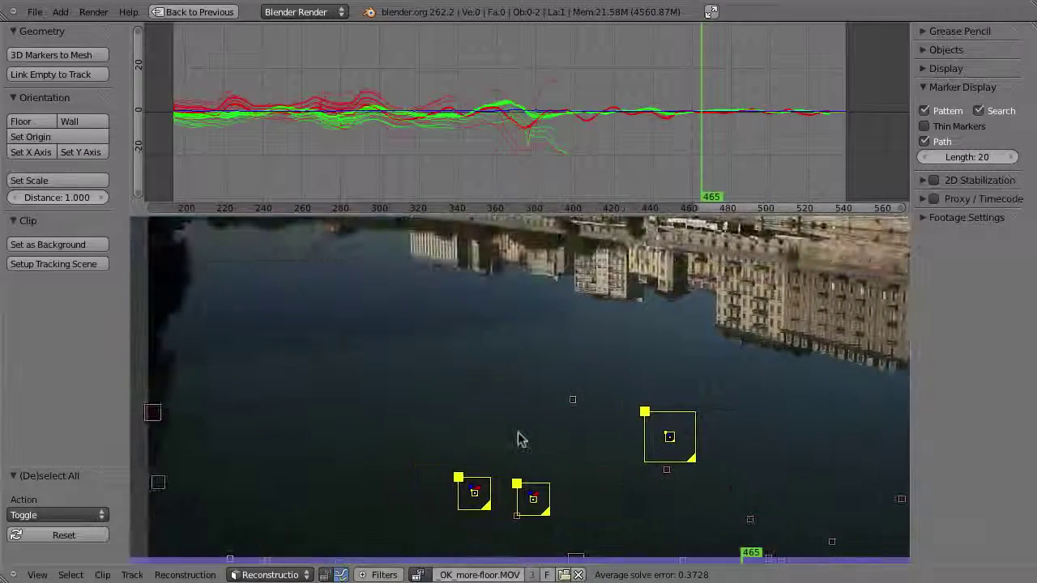
{"action": "key", "text": "shift+s"}
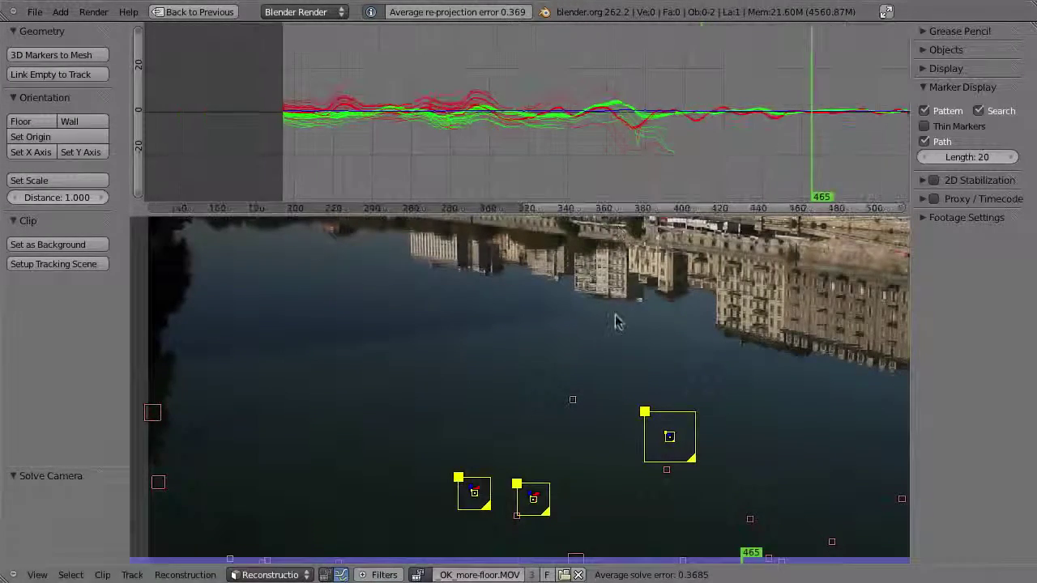
Step: Return to the split layout and play back the new camera solve in the camera view
{"action": "key", "text": "ctrl+Up"}
{"action": "key", "text": "alt+a"}
{"action": "key", "text": "Escape"}
Step: Step through frames 386 to 411 and compare the reconstructed tracks and camera path with the footage
{"action": "left_click_drag", "start_coordinate": [578, 533], "coordinate": [555, 550]}
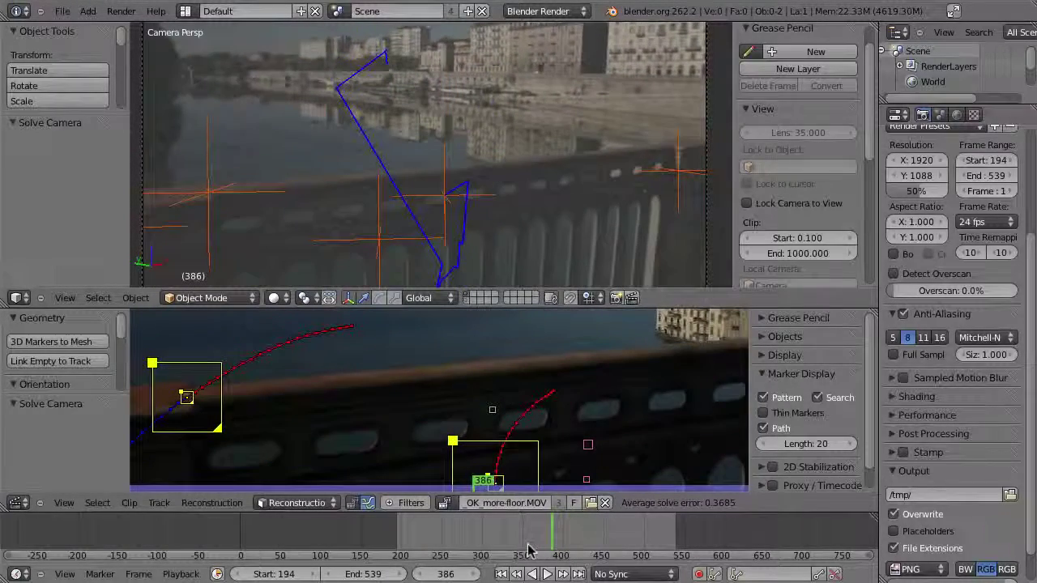
{"action": "key", "text": "Right"}
{"action": "key", "text": "Right"}
{"action": "key", "text": "Right"}
{"action": "key", "text": "Right"}
{"action": "key", "text": "Right"}
{"action": "key", "text": "Right"}
{"action": "key", "text": "Right"}
{"action": "key", "text": "Right"}
{"action": "key", "text": "Right"}
{"action": "key", "text": "Right"}
{"action": "key", "text": "Left"}
{"action": "key", "text": "Left"}
{"action": "key", "text": "Left"}
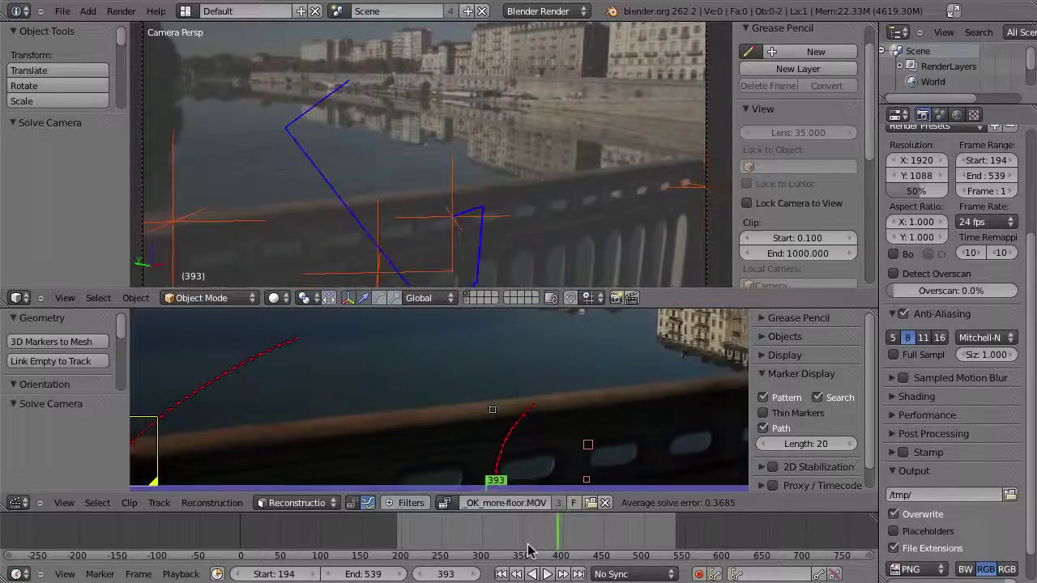
{"action": "key", "text": "Right"}
{"action": "key", "text": "Right"}
{"action": "key", "text": "Right"}
{"action": "key", "text": "Right"}
{"action": "key", "text": "Right"}
{"action": "key", "text": "Right"}
{"action": "key", "text": "Right"}
{"action": "key", "text": "Right"}
{"action": "key", "text": "Right"}
{"action": "key", "text": "Right"}
{"action": "key", "text": "Right"}
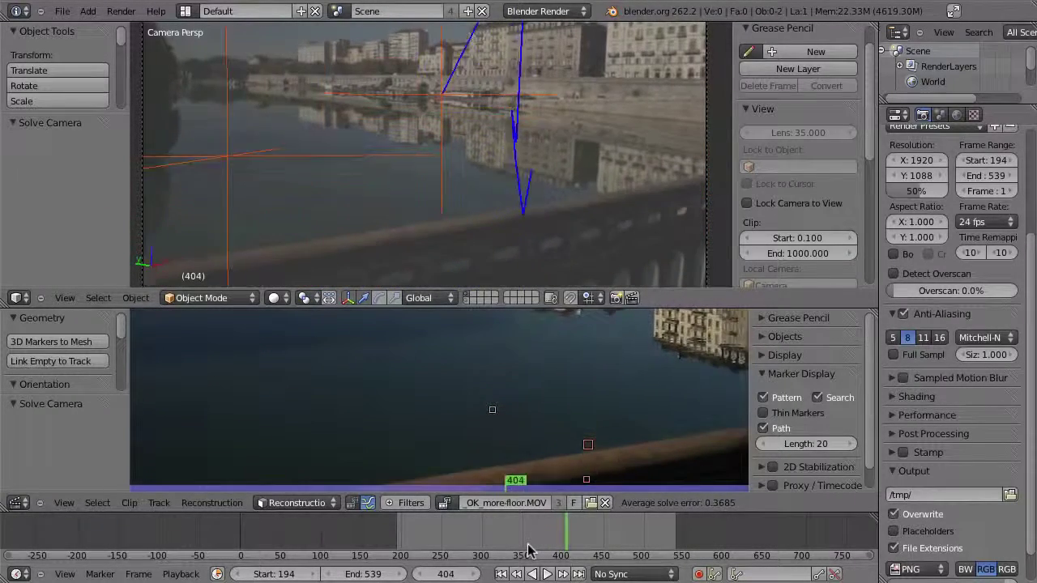
{"action": "key", "text": "Right"}
{"action": "key", "text": "Right"}
{"action": "key", "text": "Right"}
{"action": "key", "text": "Right"}
{"action": "key", "text": "Right"}
{"action": "key", "text": "Right"}
{"action": "key", "text": "Right"}
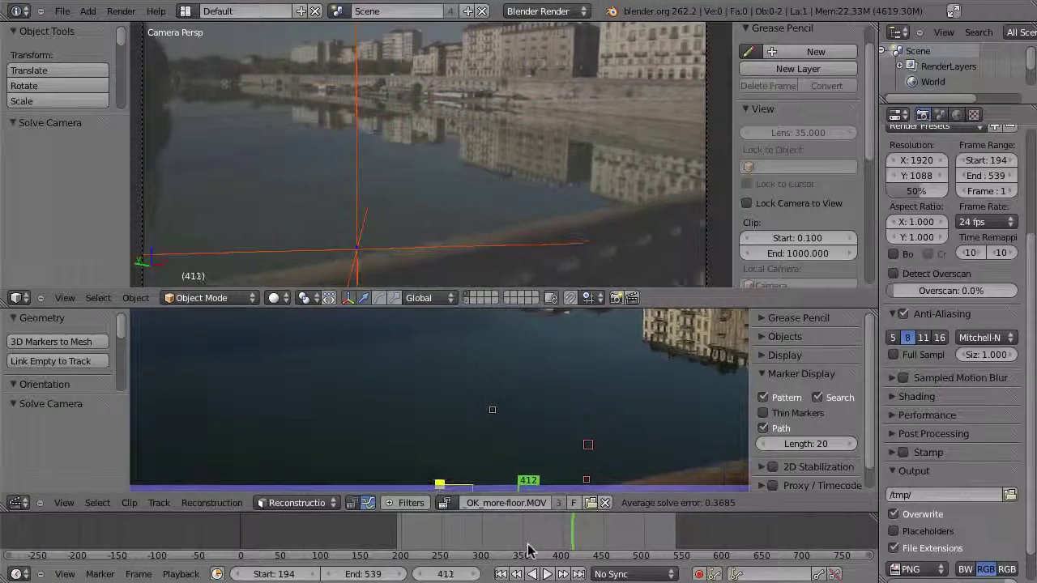
Step: Examine the camera's movement along its path from outside the camera view around frame 401
{"action": "middle_click_drag", "start_coordinate": [563, 148], "coordinate": [409, 177]}
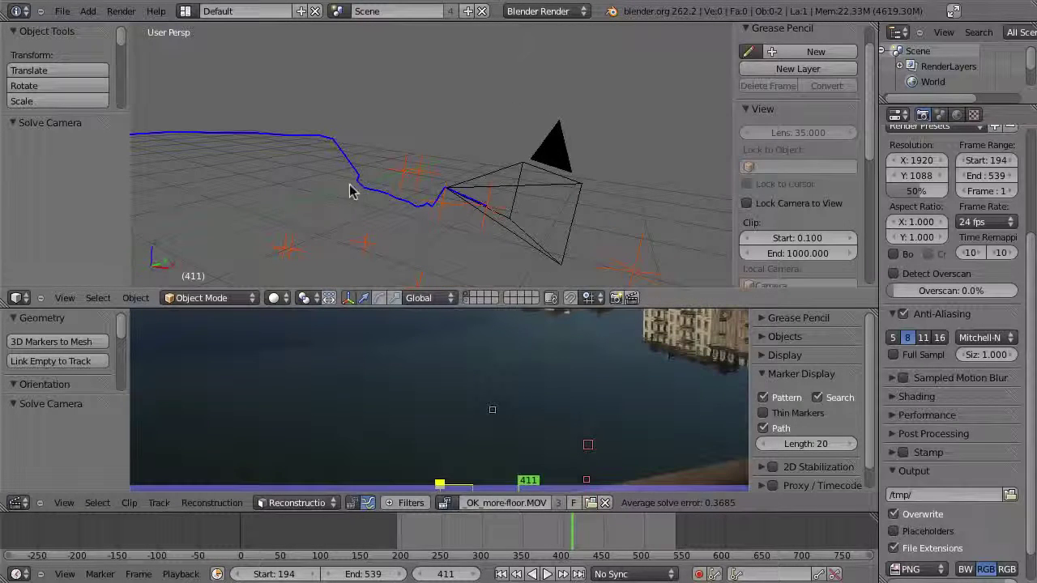
{"action": "left_click_drag", "start_coordinate": [461, 548], "coordinate": [558, 530]}
{"action": "scroll", "coordinate": [455, 349], "scroll_direction": "down", "scroll_amount": 5}
{"action": "left_click", "coordinate": [391, 218]}
{"action": "left_click", "coordinate": [564, 527]}
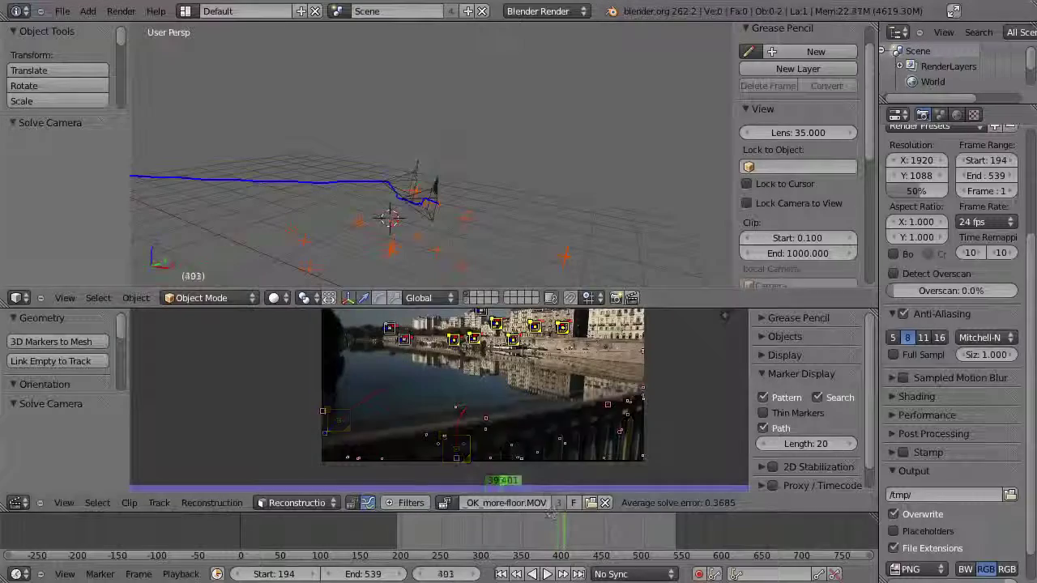
Step: Duplicate the tracked camera at frame 379, move the copy to the last layer and reselect the original camera
{"action": "right_click", "coordinate": [430, 209]}
{"action": "left_click_drag", "start_coordinate": [555, 552], "coordinate": [544, 553]}
{"action": "middle_click_drag", "start_coordinate": [385, 188], "coordinate": [411, 204]}
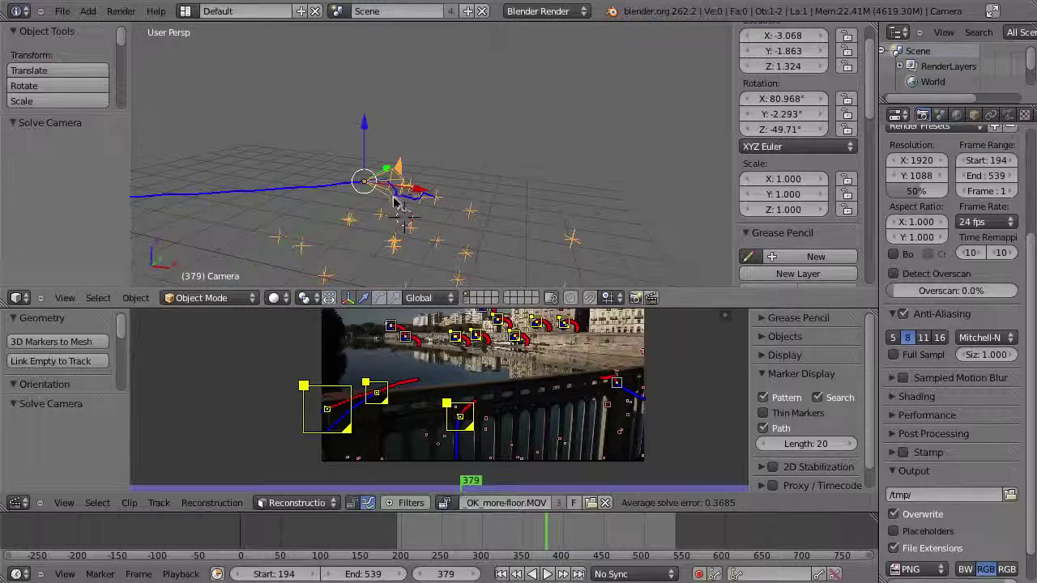
{"action": "key", "text": "shift+d"}
{"action": "left_click", "coordinate": [438, 174]}
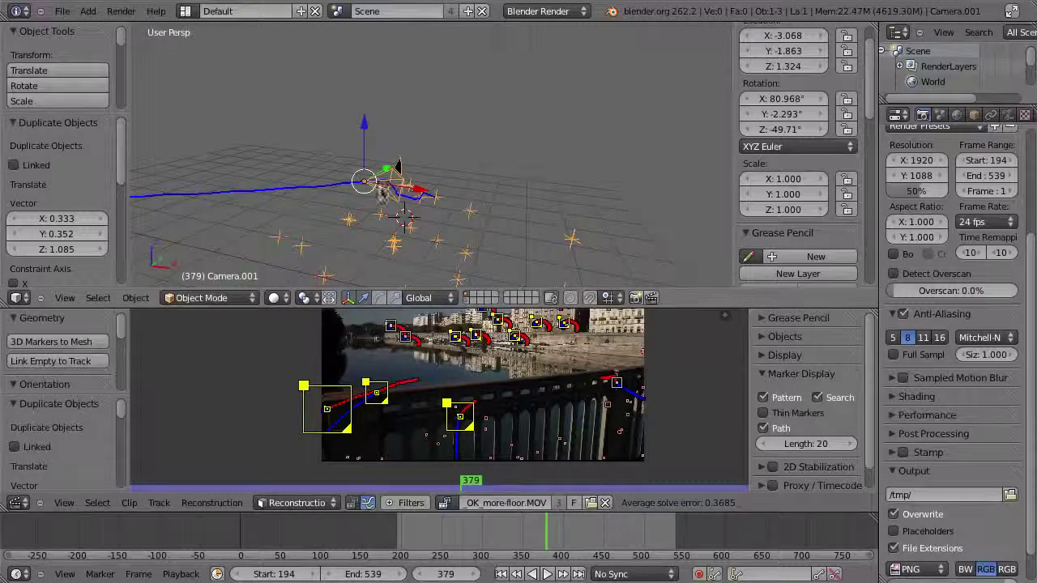
{"action": "key", "text": "m"}
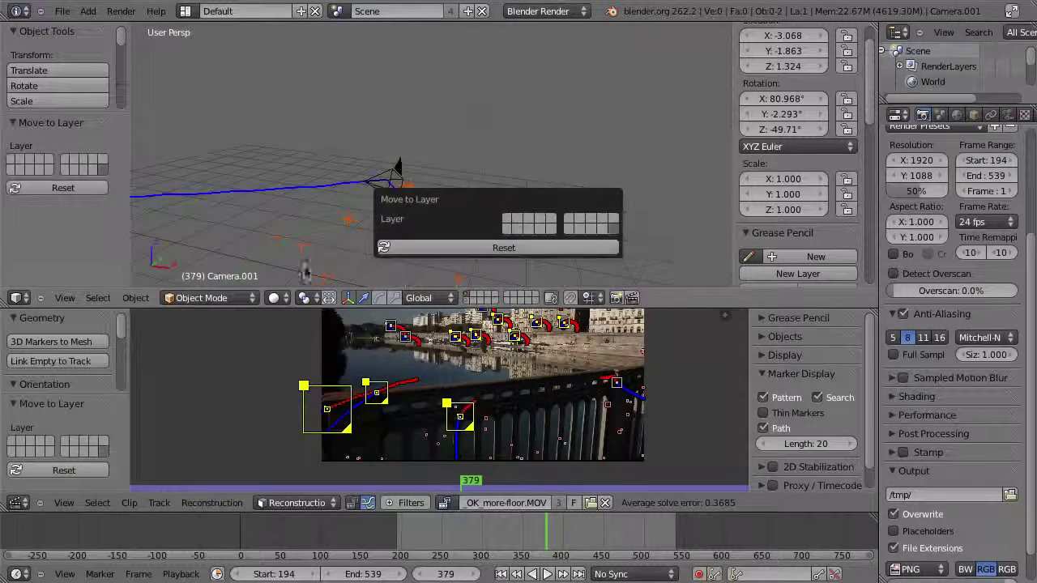
{"action": "left_click", "coordinate": [613, 230]}
{"action": "middle_click_drag", "start_coordinate": [388, 192], "coordinate": [413, 185]}
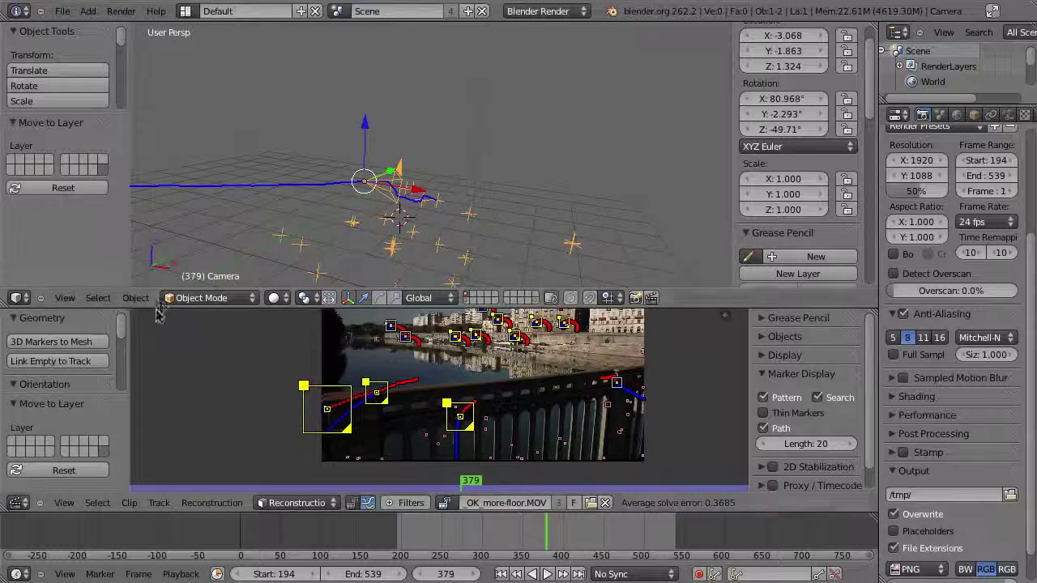
Step: Enlarge the 3D view and properties areas, and convert the original camera's Camera Solver constraint to F-curves
{"action": "left_click_drag", "start_coordinate": [161, 311], "coordinate": [161, 441]}
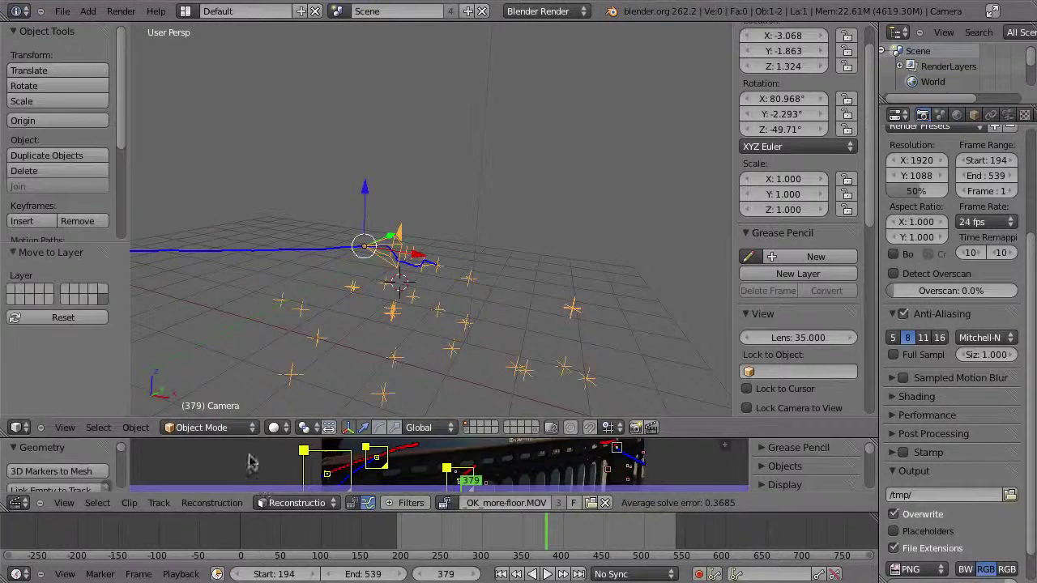
{"action": "left_click_drag", "start_coordinate": [881, 143], "coordinate": [746, 146]}
{"action": "left_click", "coordinate": [857, 116]}
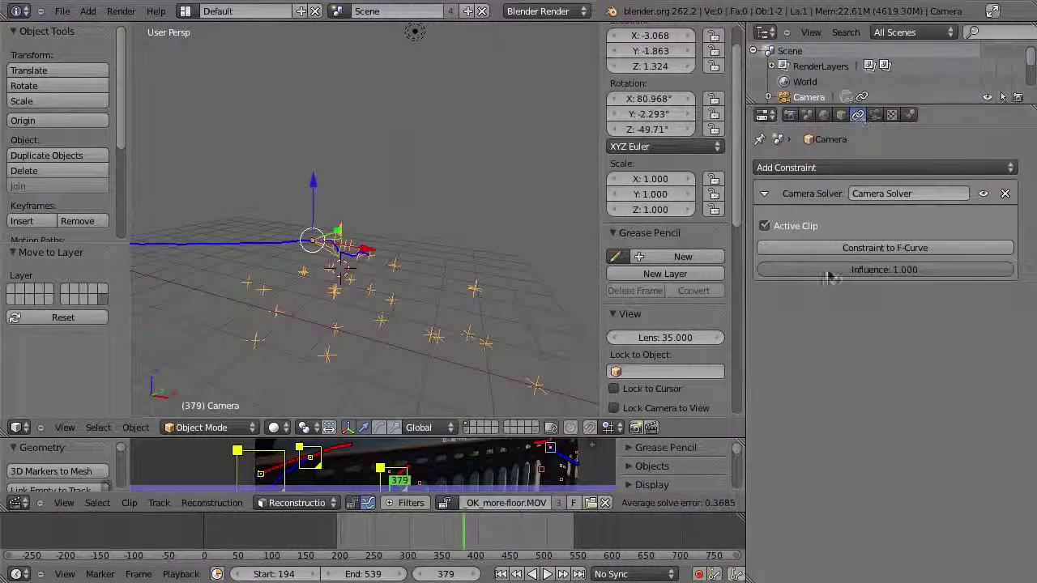
{"action": "left_click", "coordinate": [864, 250]}
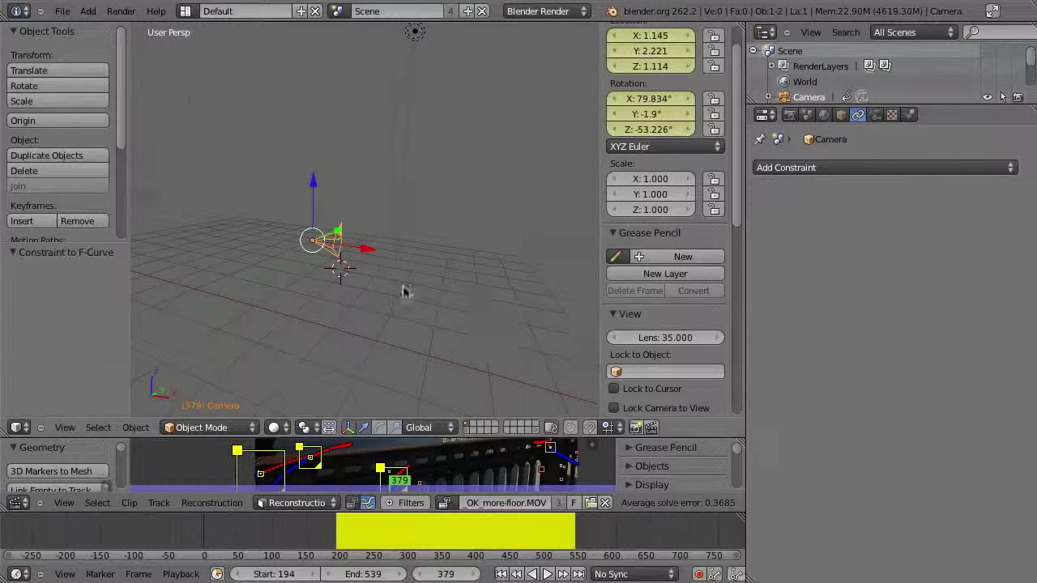
Step: Scrub through the baked camera keyframes to examine the camera's movement, ending at frame 393
{"action": "middle_click_drag", "start_coordinate": [407, 292], "coordinate": [392, 374]}
{"action": "scroll", "coordinate": [465, 540], "scroll_direction": "up", "scroll_amount": 8}
{"action": "middle_click_drag", "start_coordinate": [470, 540], "coordinate": [346, 543]}
{"action": "left_click_drag", "start_coordinate": [162, 538], "coordinate": [345, 535]}
{"action": "middle_click_drag", "start_coordinate": [441, 258], "coordinate": [399, 267]}
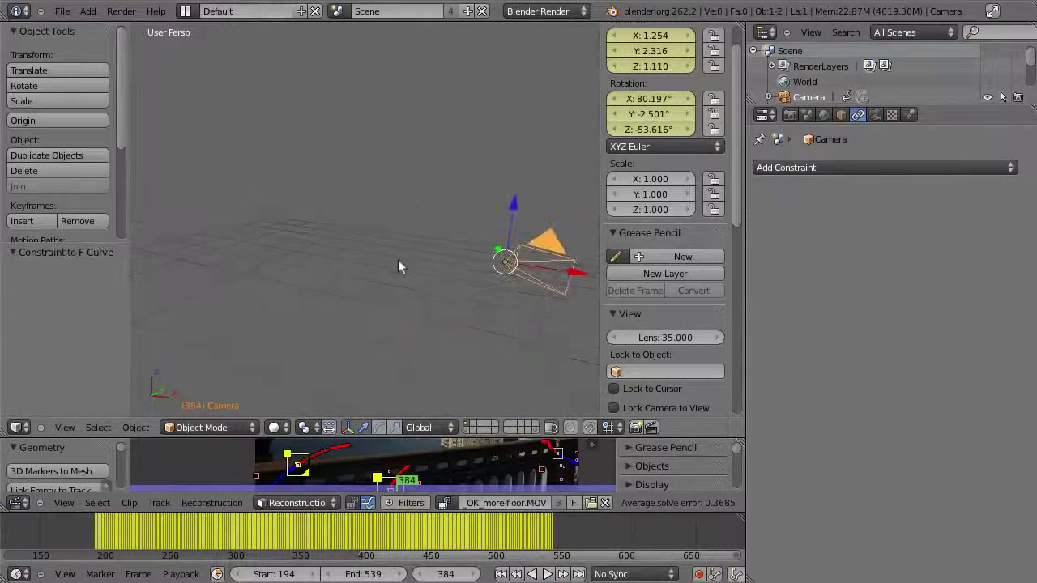
{"action": "left_click_drag", "start_coordinate": [387, 537], "coordinate": [357, 530]}
{"action": "mouse_move", "coordinate": [454, 332]}
{"action": "middle_mouse_down"}
{"action": "mouse_move", "coordinate": [432, 286]}
{"action": "mouse_move", "coordinate": [461, 324]}
{"action": "middle_mouse_up"}
Step: Replace the enlarged clip area with a Graph Editor and fit the camera's animation curves in it
{"action": "left_click_drag", "start_coordinate": [221, 436], "coordinate": [202, 344]}
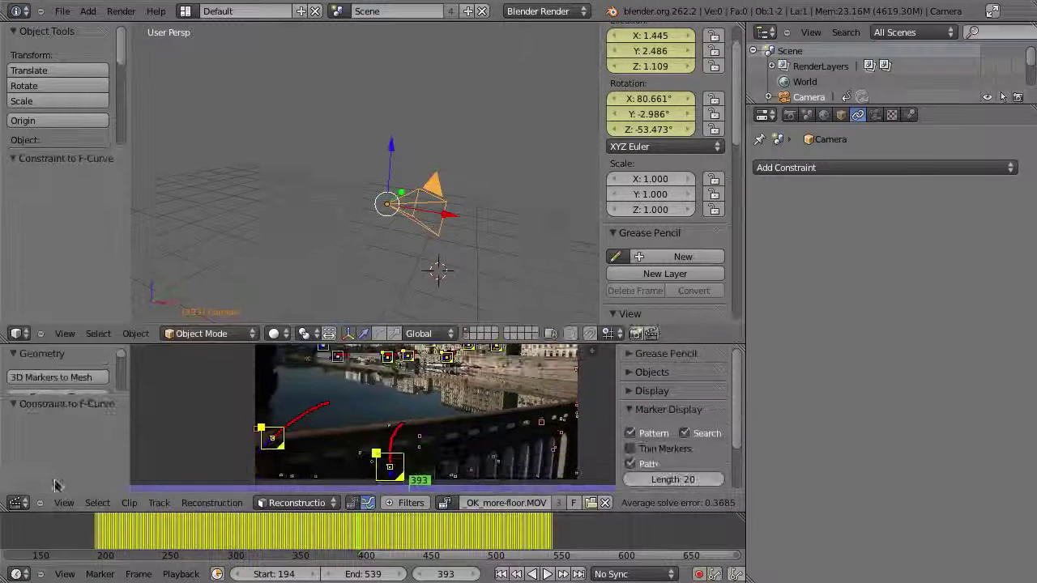
{"action": "left_click", "coordinate": [20, 503]}
{"action": "left_click", "coordinate": [37, 451]}
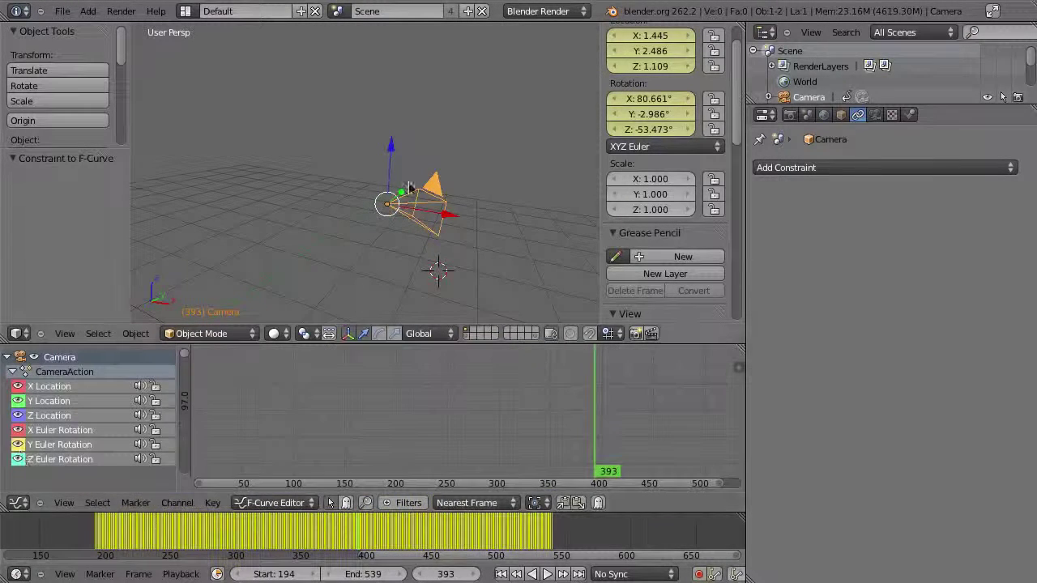
{"action": "scroll", "coordinate": [511, 425], "scroll_direction": "down", "scroll_amount": 3}
{"action": "middle_click_drag", "start_coordinate": [511, 425], "coordinate": [516, 368]}
{"action": "scroll", "coordinate": [478, 385], "scroll_direction": "down", "scroll_amount": 3}
{"action": "middle_click_drag", "start_coordinate": [538, 426], "coordinate": [452, 376]}
{"action": "middle_click_drag", "start_coordinate": [460, 427], "coordinate": [459, 468], "text": "ctrl"}
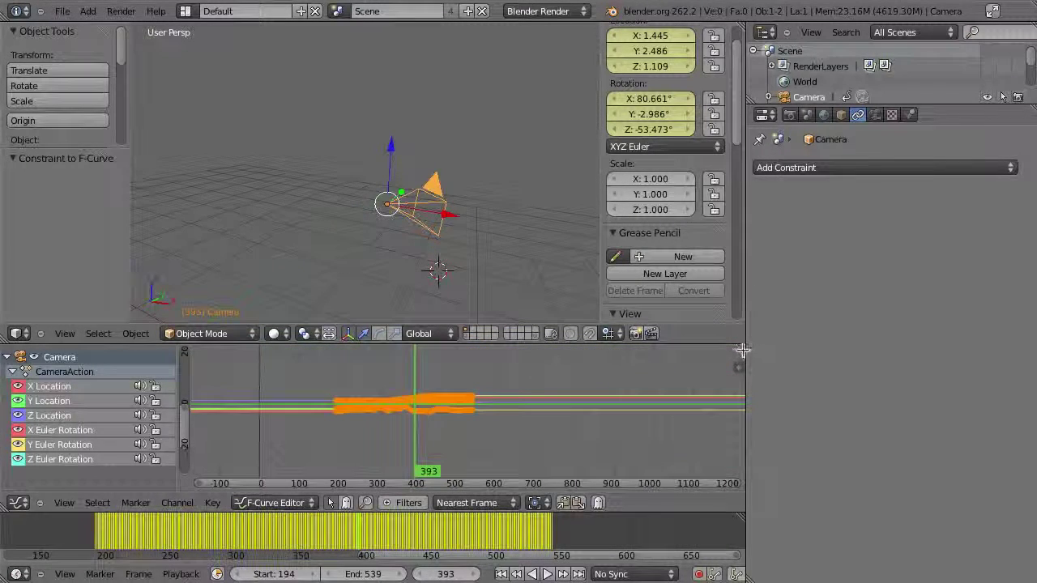
Step: Split the Graph Editor area in two and turn the new area into a DopeSheet
{"action": "left_click_drag", "start_coordinate": [743, 349], "coordinate": [347, 405]}
{"action": "left_click", "coordinate": [358, 503]}
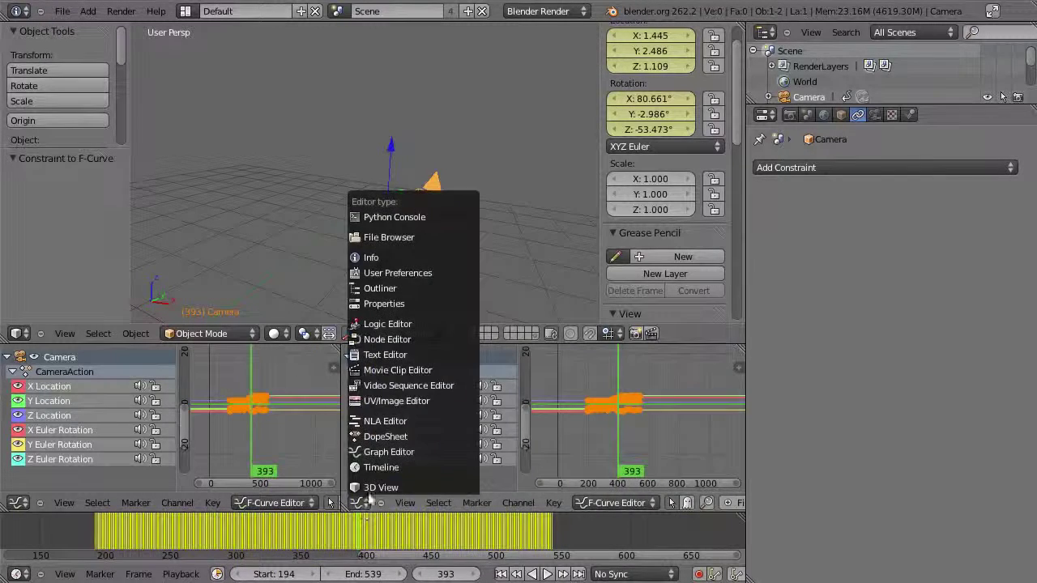
{"action": "left_click", "coordinate": [378, 437]}
{"action": "scroll", "coordinate": [614, 426], "scroll_direction": "up", "scroll_amount": 3}
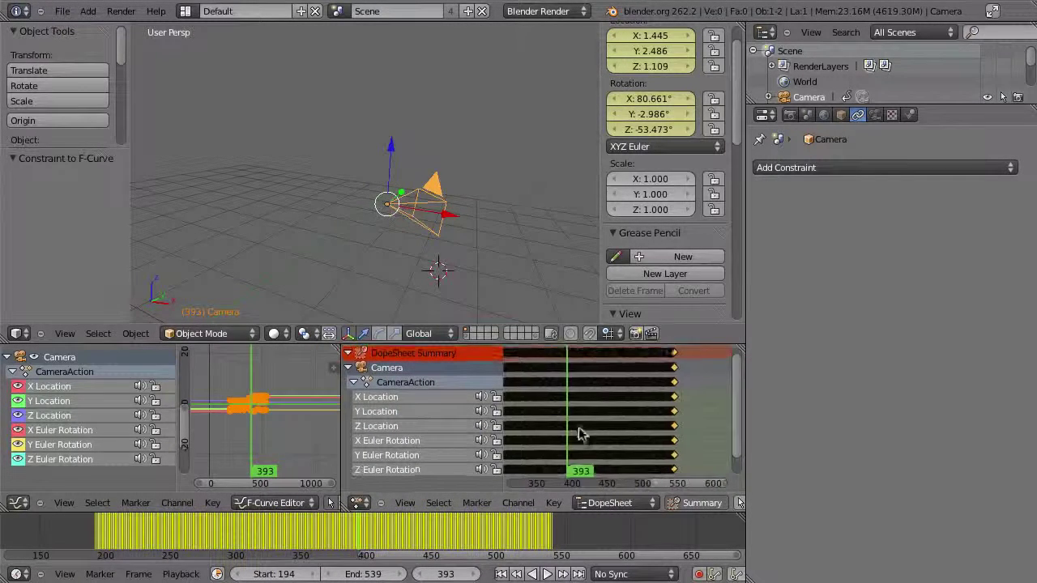
Step: Go to frame 397, collapse the DopeSheet Summary and delete all camera keyframes after that frame
{"action": "left_click_drag", "start_coordinate": [577, 409], "coordinate": [556, 398]}
{"action": "key", "text": "Left"}
{"action": "key", "text": "Left"}
{"action": "key", "text": "Right"}
{"action": "key", "text": "Left"}
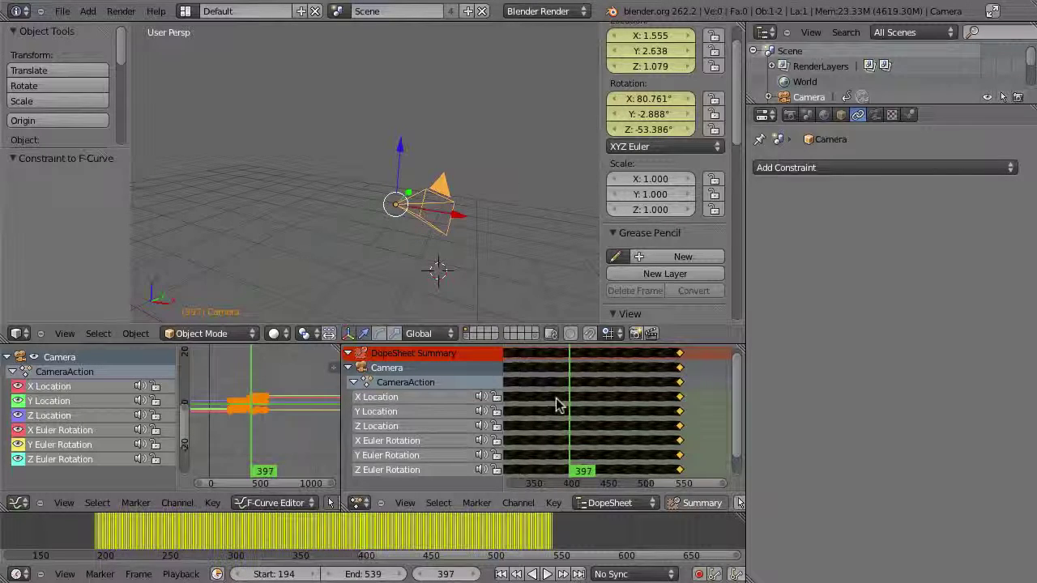
{"action": "mouse_move", "coordinate": [698, 429]}
{"action": "middle_mouse_down"}
{"action": "mouse_move", "coordinate": [689, 408]}
{"action": "mouse_move", "coordinate": [698, 433]}
{"action": "middle_mouse_up"}
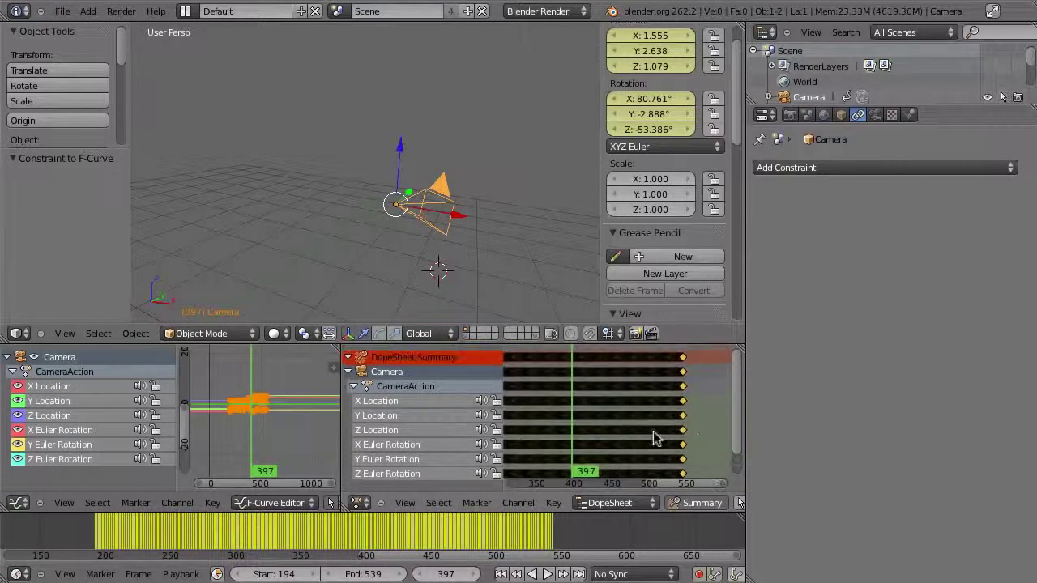
{"action": "left_click", "coordinate": [348, 358]}
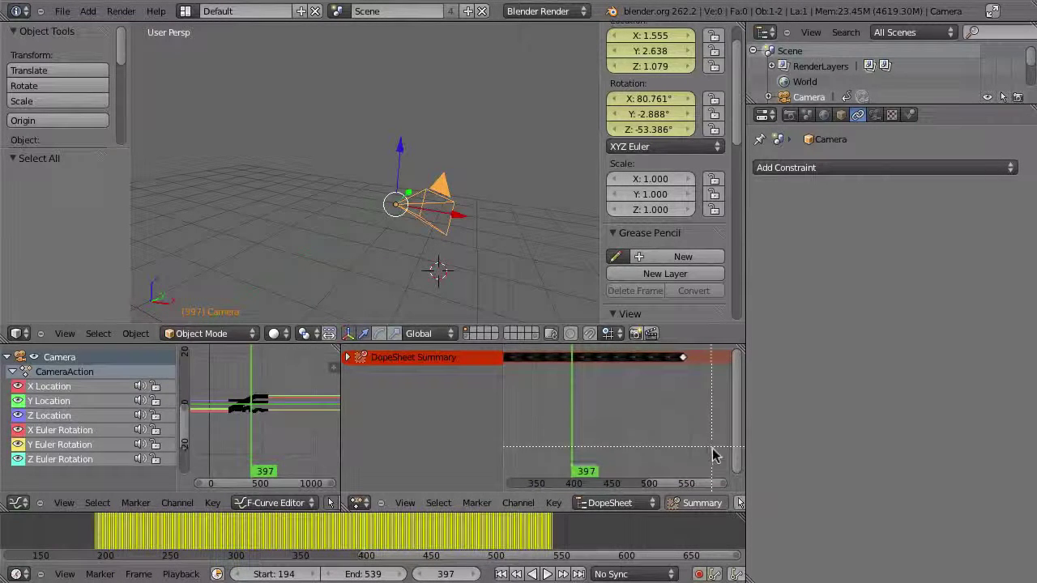
{"action": "left_click_drag", "start_coordinate": [573, 354], "coordinate": [575, 355]}
{"action": "scroll", "coordinate": [602, 389], "scroll_direction": "up", "scroll_amount": 7}
{"action": "middle_click_drag", "start_coordinate": [623, 389], "coordinate": [588, 379]}
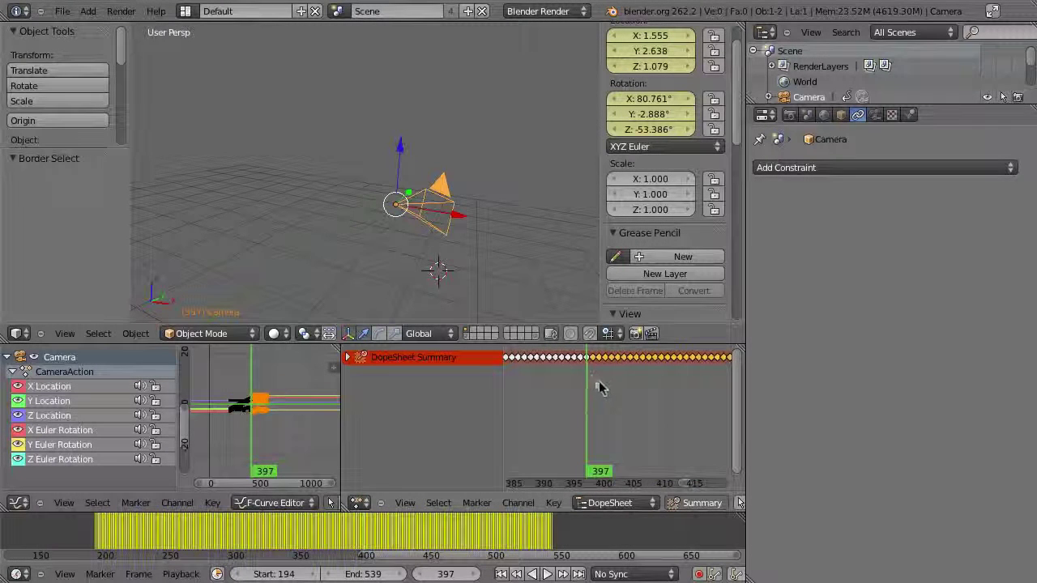
{"action": "key", "text": "x"}
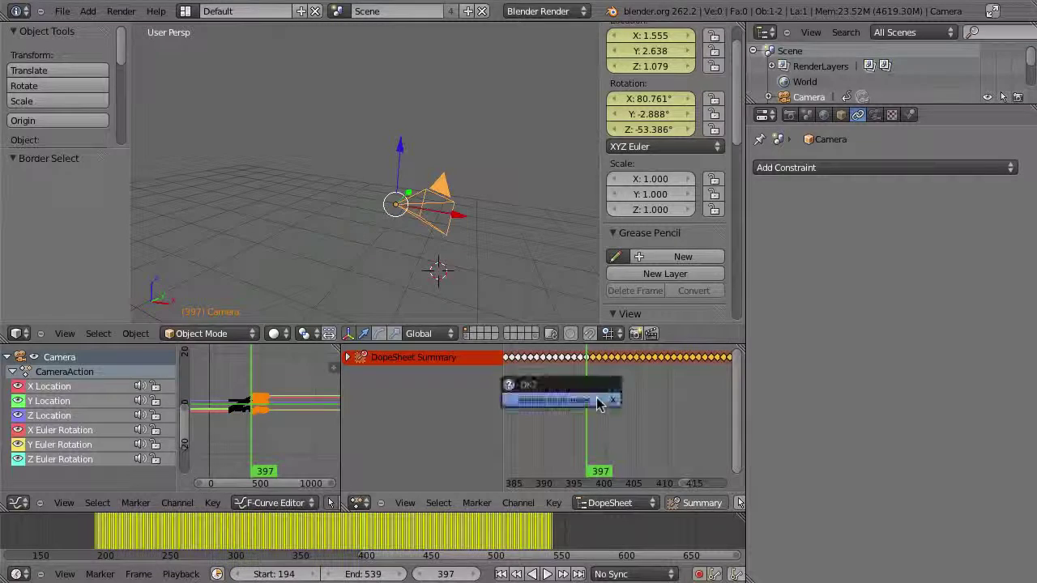
{"action": "left_click", "coordinate": [596, 403]}
Step: Play to frame 538, move the camera to about X 3.911, Y 4.151, Z 1.498 and insert a LocRot keyframe
{"action": "middle_click_drag", "start_coordinate": [474, 272], "coordinate": [432, 212], "text": "shift"}
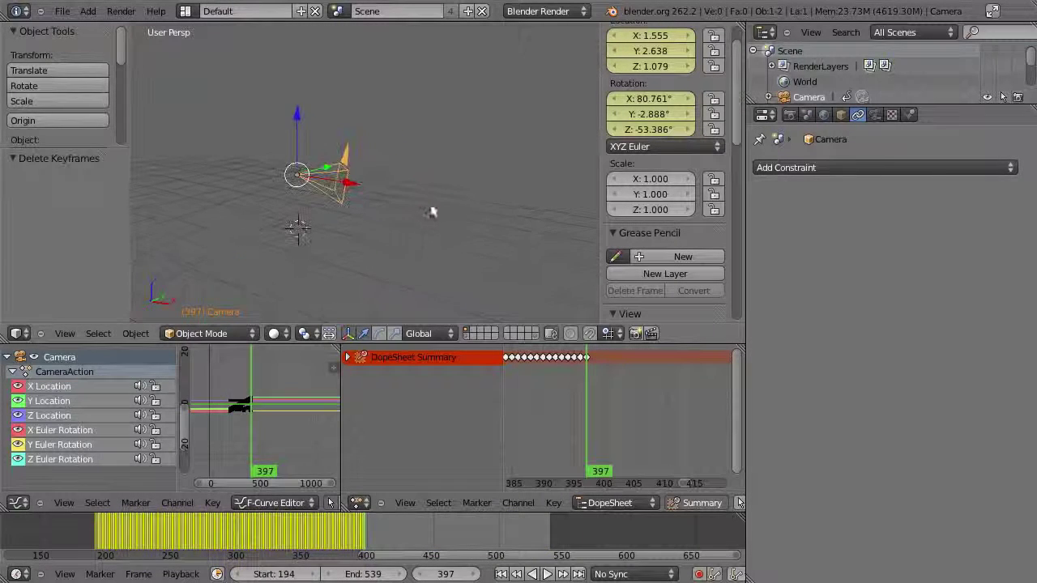
{"action": "key", "text": "alt+a"}
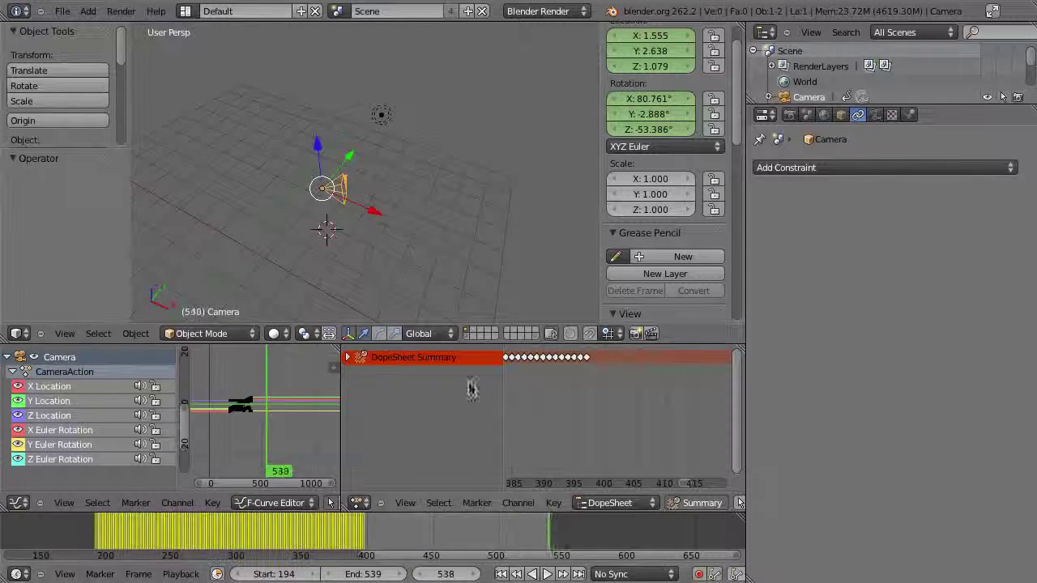
{"action": "key", "text": "g"}
{"action": "left_click", "coordinate": [420, 199]}
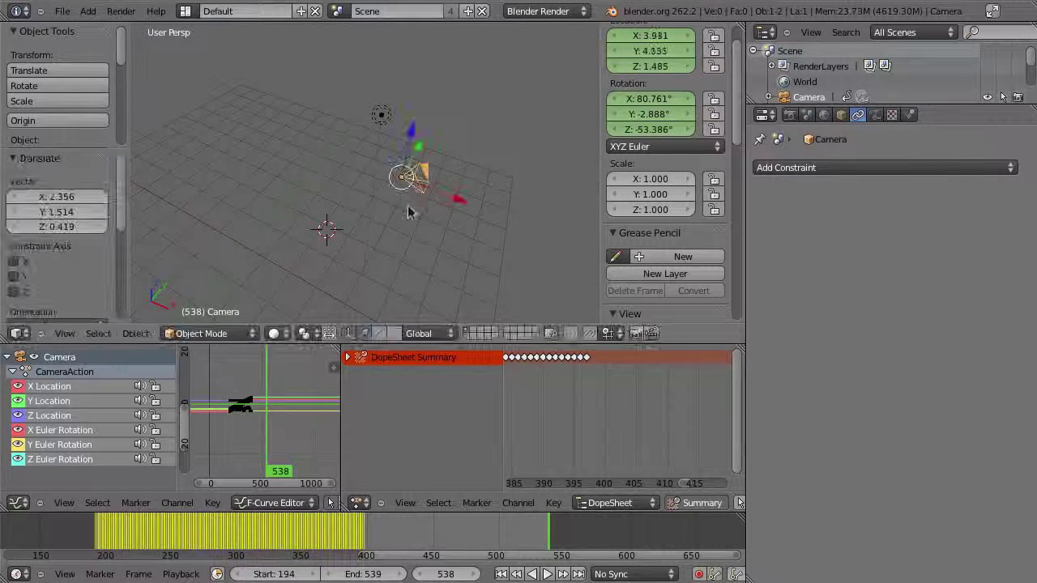
{"action": "key", "text": "i"}
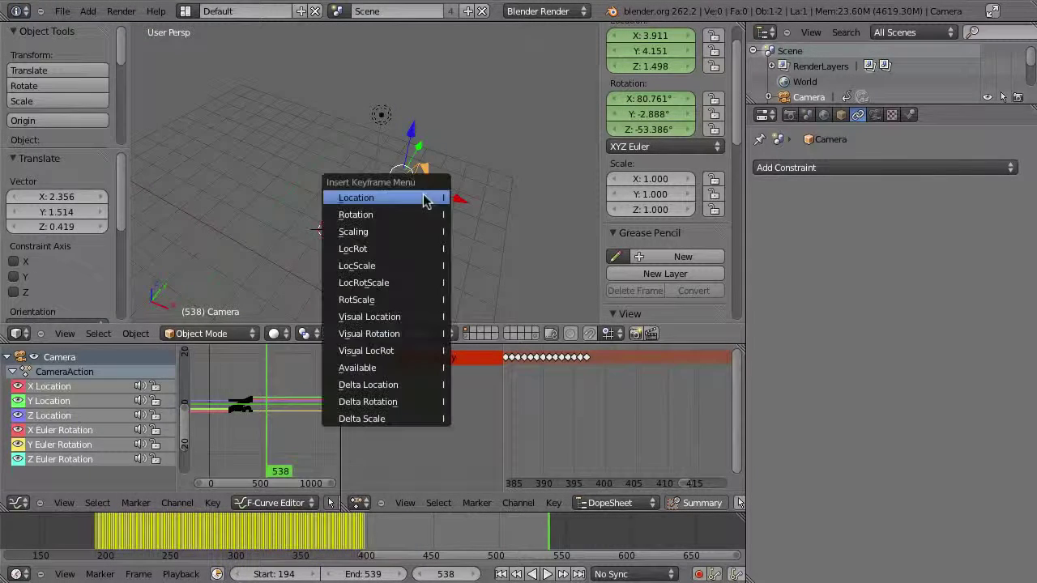
{"action": "left_click", "coordinate": [378, 251]}
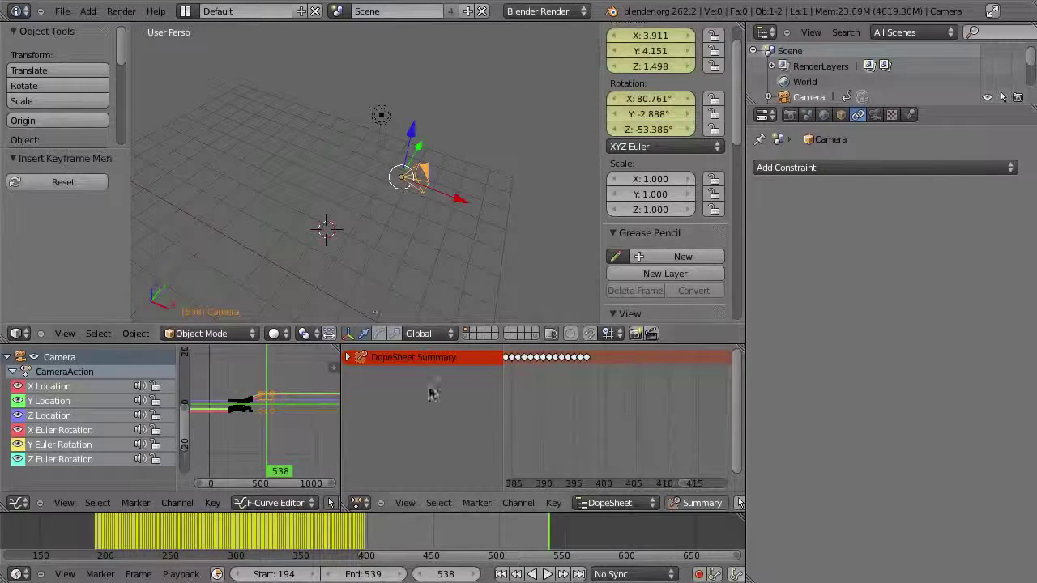
Step: Scrub and play back the edited camera motion from outside and through the camera, ending at frame 414
{"action": "left_click_drag", "start_coordinate": [516, 538], "coordinate": [387, 544]}
{"action": "middle_click_drag", "start_coordinate": [438, 188], "coordinate": [370, 98]}
{"action": "mouse_move", "coordinate": [376, 533]}
{"action": "left_mouse_down"}
{"action": "mouse_move", "coordinate": [327, 541]}
{"action": "mouse_move", "coordinate": [399, 538]}
{"action": "mouse_move", "coordinate": [327, 527]}
{"action": "mouse_move", "coordinate": [375, 527]}
{"action": "left_mouse_up"}
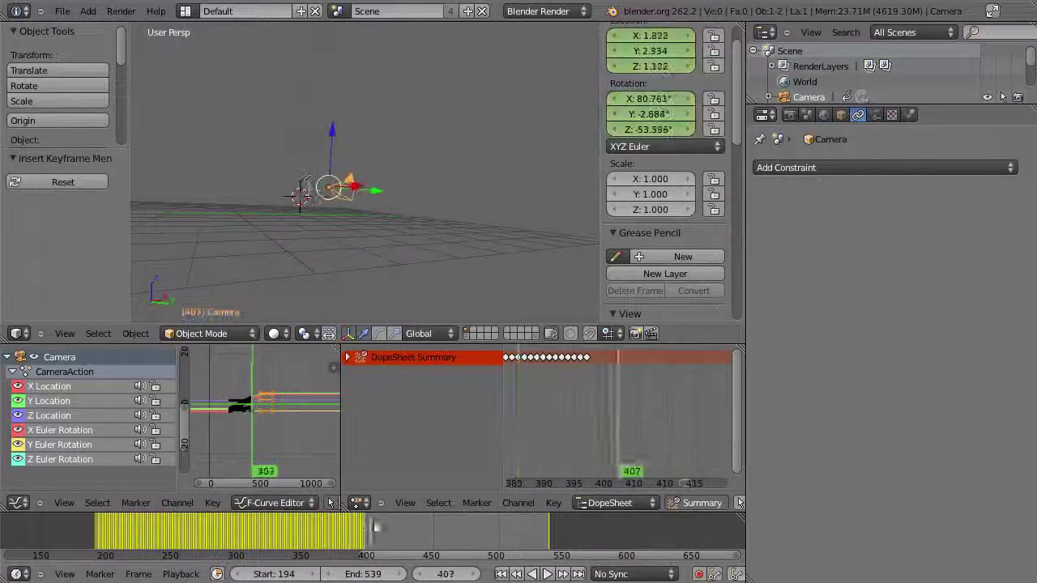
{"action": "left_click_drag", "start_coordinate": [528, 510], "coordinate": [233, 496]}
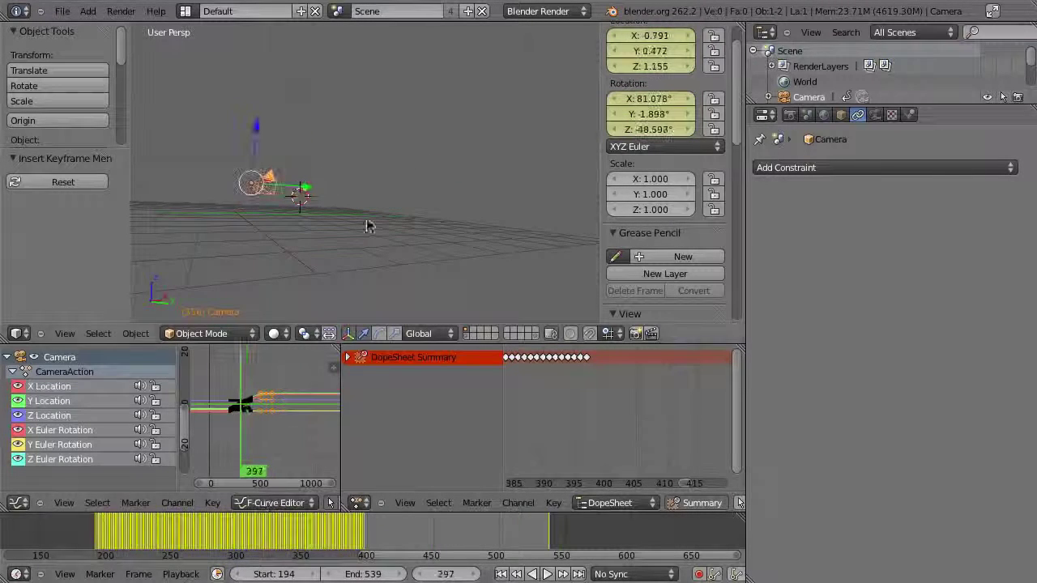
{"action": "key", "text": "KP_0"}
{"action": "key", "text": "alt+a"}
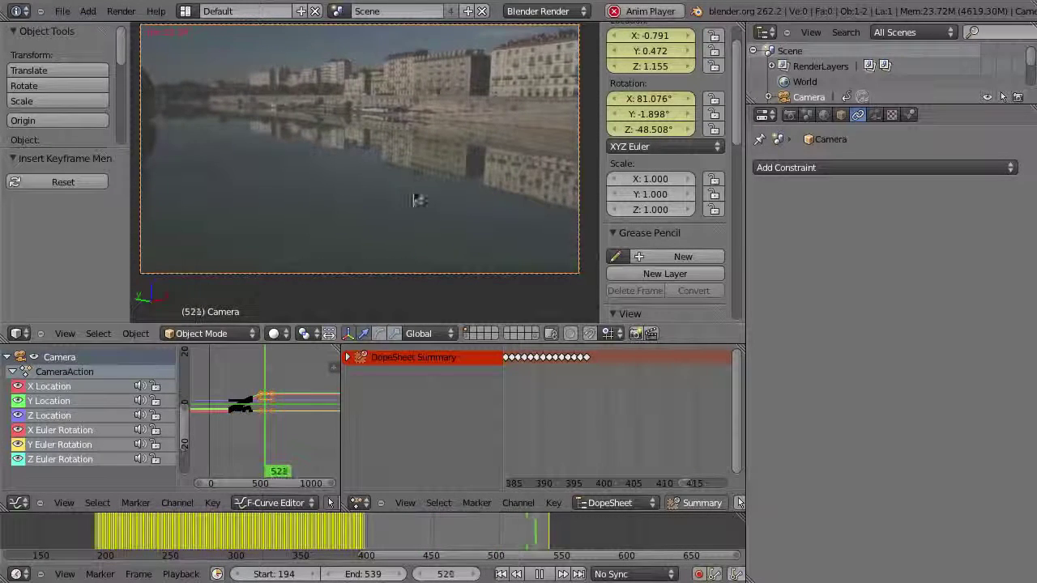
{"action": "key", "text": "Escape"}
{"action": "mouse_move", "coordinate": [377, 546]}
{"action": "left_mouse_down"}
{"action": "mouse_move", "coordinate": [367, 544]}
{"action": "mouse_move", "coordinate": [385, 549]}
{"action": "mouse_move", "coordinate": [362, 550]}
{"action": "mouse_move", "coordinate": [405, 549]}
{"action": "mouse_move", "coordinate": [374, 548]}
{"action": "mouse_move", "coordinate": [384, 550]}
{"action": "left_mouse_up"}
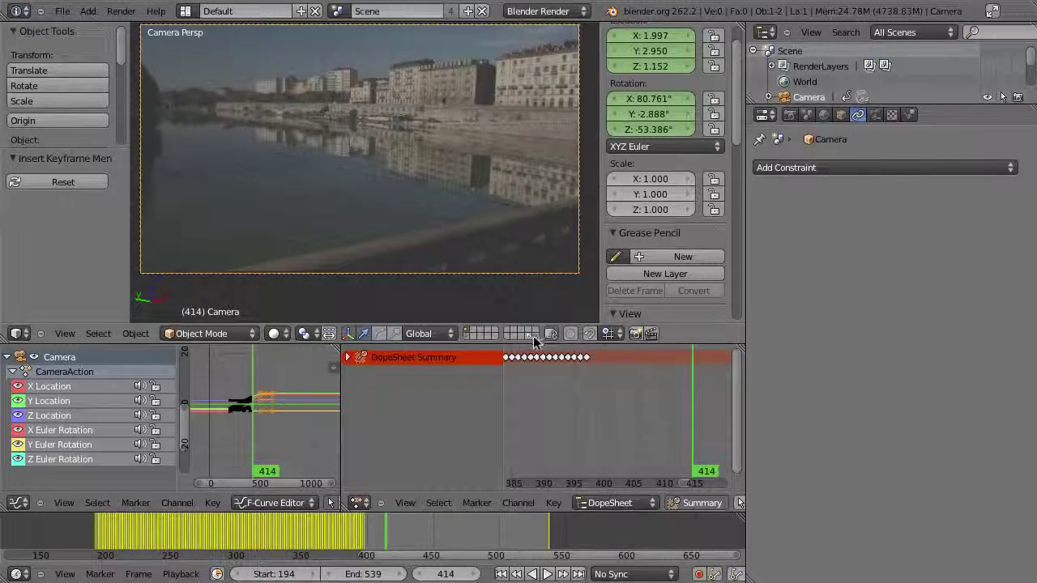
Step: Show the last layer together with the first and select the duplicated tracked camera at frame 350
{"action": "middle_click_drag", "start_coordinate": [486, 210], "coordinate": [446, 252]}
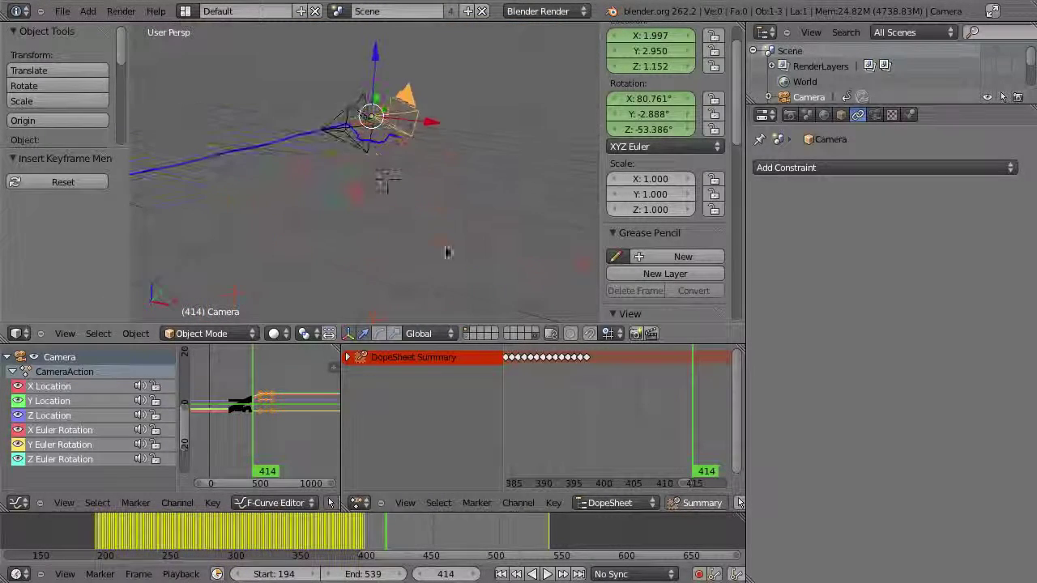
{"action": "left_click_drag", "start_coordinate": [446, 540], "coordinate": [302, 536]}
{"action": "middle_click_drag", "start_coordinate": [315, 157], "coordinate": [397, 182]}
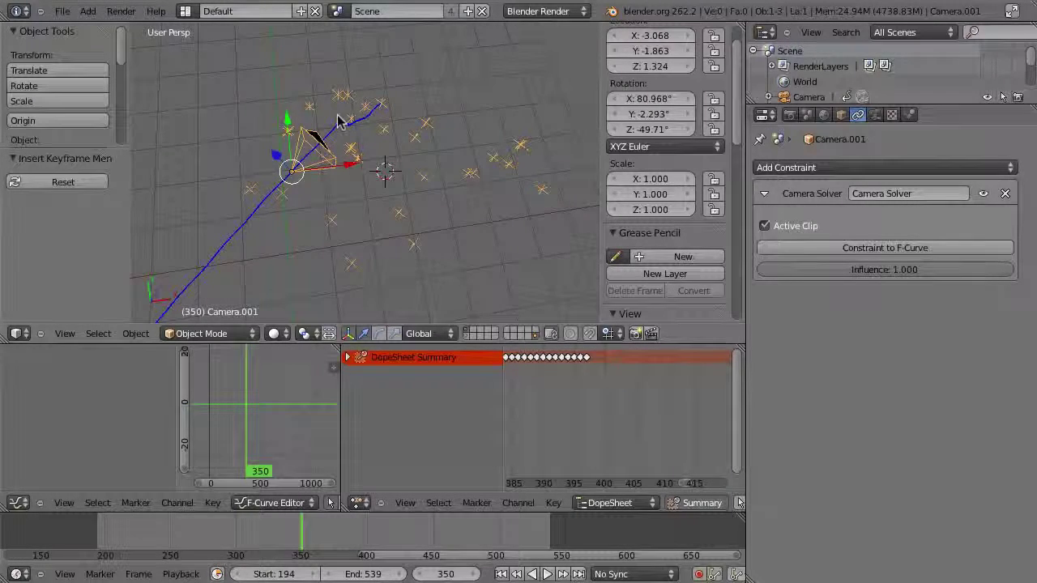
Step: In the camera view, step from frame 393 to 398 and compare the edited camera with the tracked motion
{"action": "key", "text": "KP_0"}
{"action": "left_click_drag", "start_coordinate": [300, 551], "coordinate": [357, 551]}
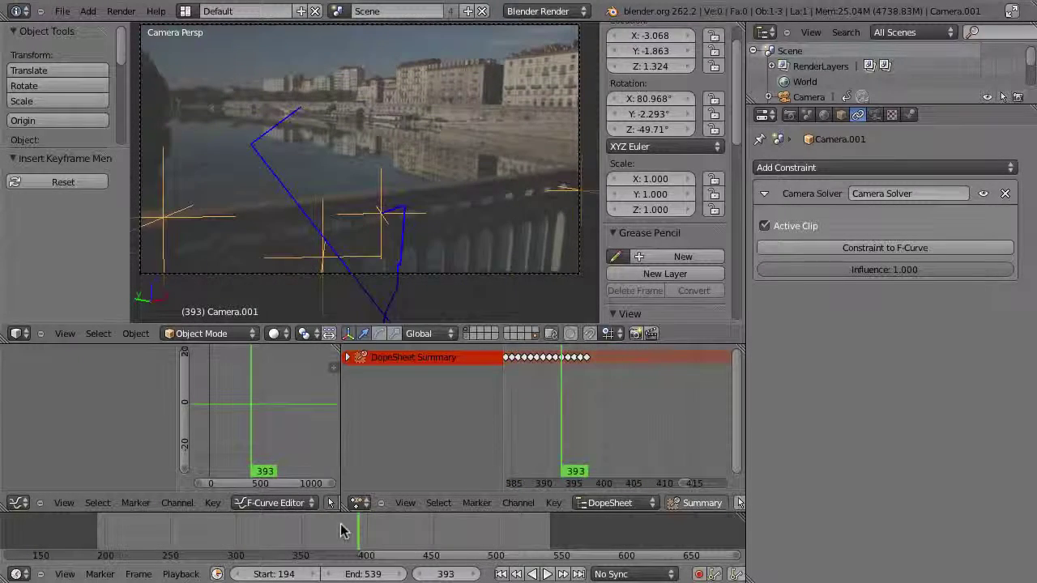
{"action": "key", "text": "Right"}
{"action": "key", "text": "Right"}
{"action": "key", "text": "Right"}
{"action": "key", "text": "Right"}
{"action": "key", "text": "Left"}
{"action": "key", "text": "Right"}
{"action": "key", "text": "Right"}
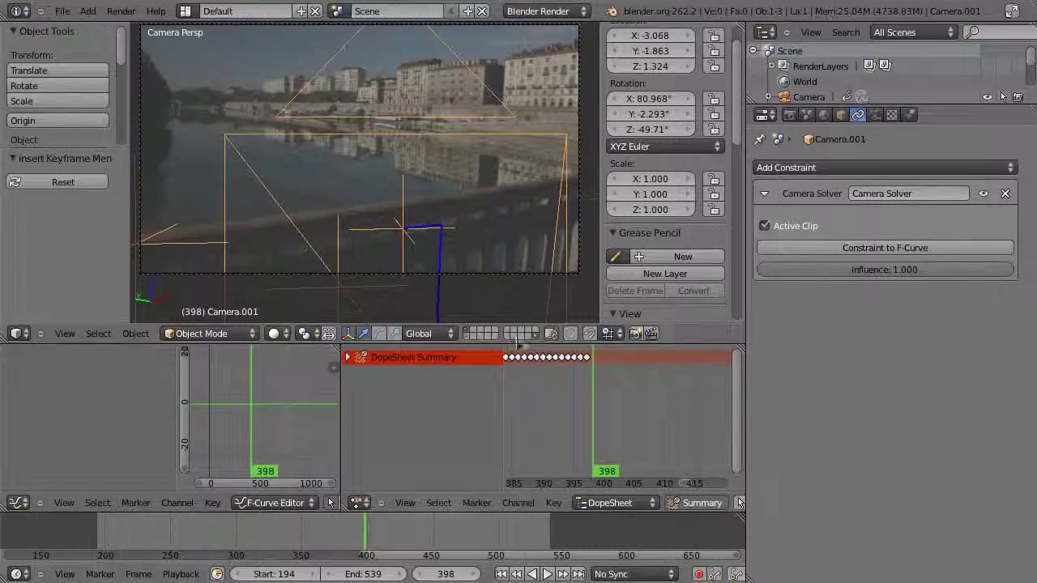
Step: Select the original camera, return to frame 397, shift it slightly in the camera view and keyframe its new position
{"action": "right_click", "coordinate": [502, 277]}
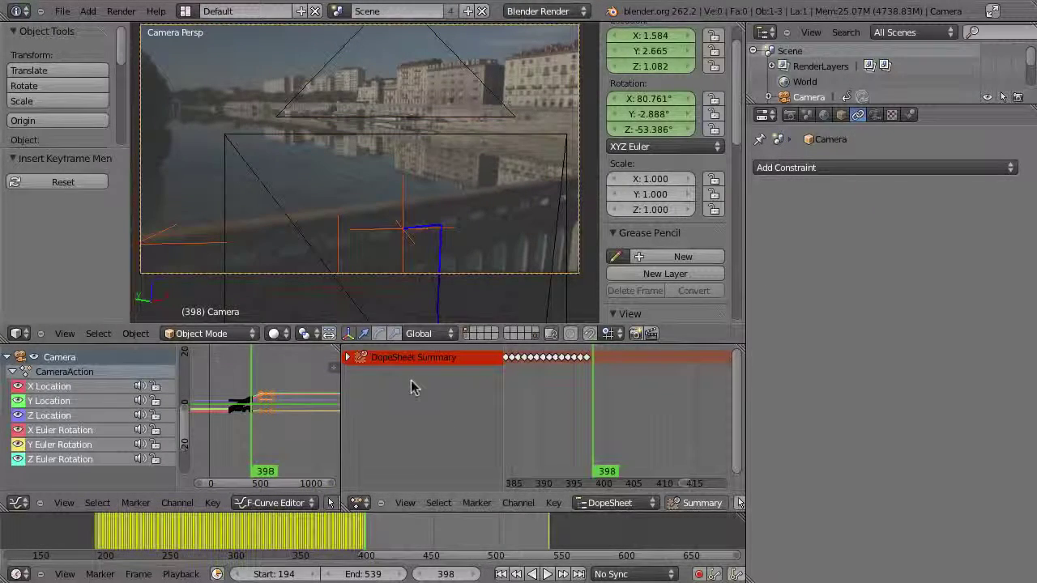
{"action": "key", "text": "Right"}
{"action": "key", "text": "Right"}
{"action": "key", "text": "Left"}
{"action": "key", "text": "Left"}
{"action": "key", "text": "Left"}
{"action": "key", "text": "Left"}
{"action": "key", "text": "Left"}
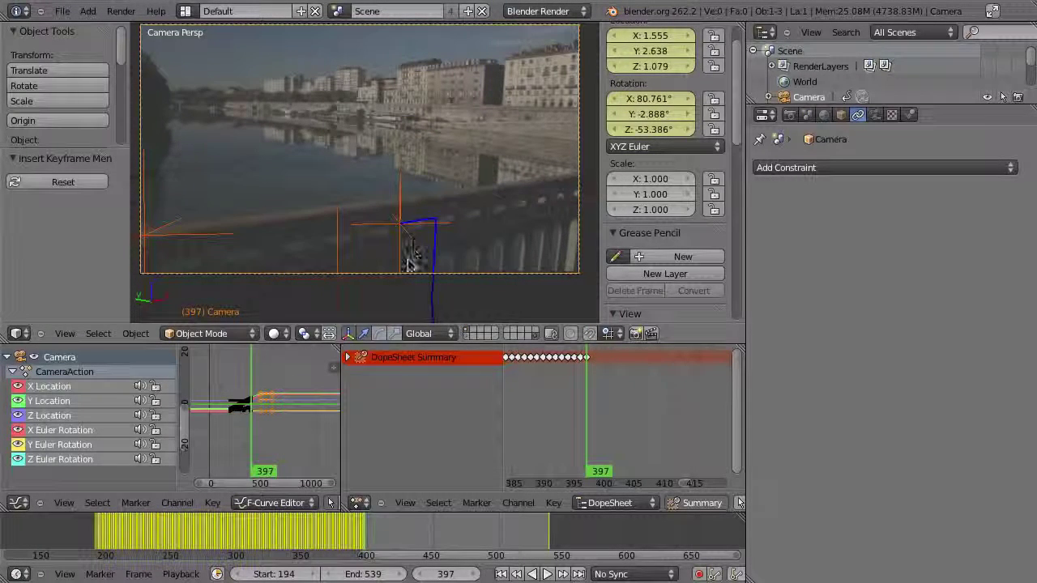
{"action": "key", "text": "g"}
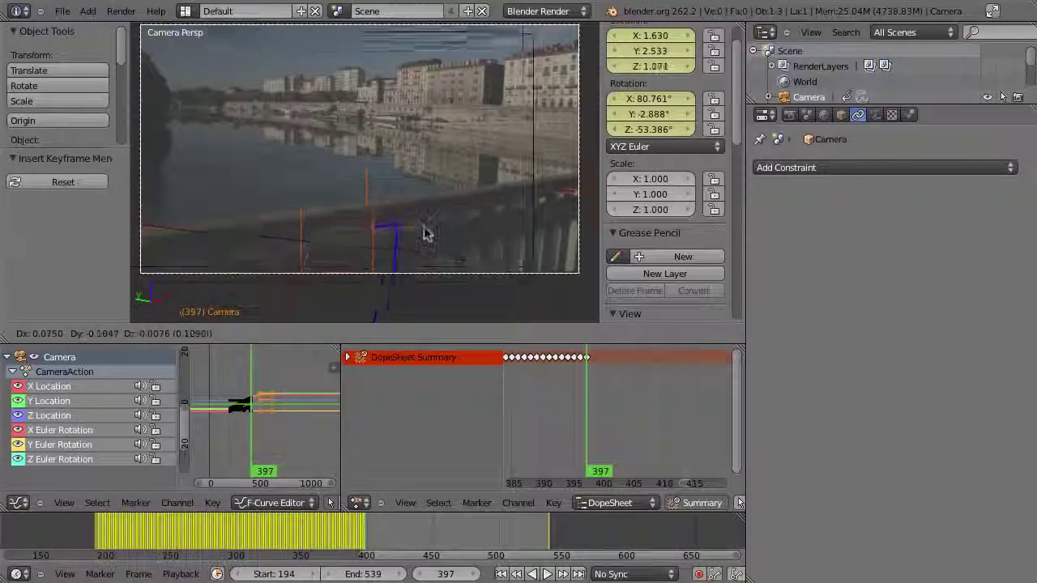
{"action": "left_click", "coordinate": [426, 229]}
Step: Step around frame 397, scrub to frame 405 and compare both cameras and the tracked path from outside
{"action": "key", "text": "Left"}
{"action": "key", "text": "Right"}
{"action": "key", "text": "Left"}
{"action": "key", "text": "Right"}
{"action": "mouse_move", "coordinate": [371, 537]}
{"action": "left_mouse_down"}
{"action": "mouse_move", "coordinate": [396, 529]}
{"action": "mouse_move", "coordinate": [354, 534]}
{"action": "mouse_move", "coordinate": [416, 528]}
{"action": "mouse_move", "coordinate": [374, 527]}
{"action": "left_mouse_up"}
{"action": "middle_click_drag", "start_coordinate": [436, 188], "coordinate": [321, 185]}
{"action": "scroll", "coordinate": [427, 174], "scroll_direction": "down", "scroll_amount": 5}
{"action": "scroll", "coordinate": [324, 184], "scroll_direction": "up", "scroll_amount": 5}
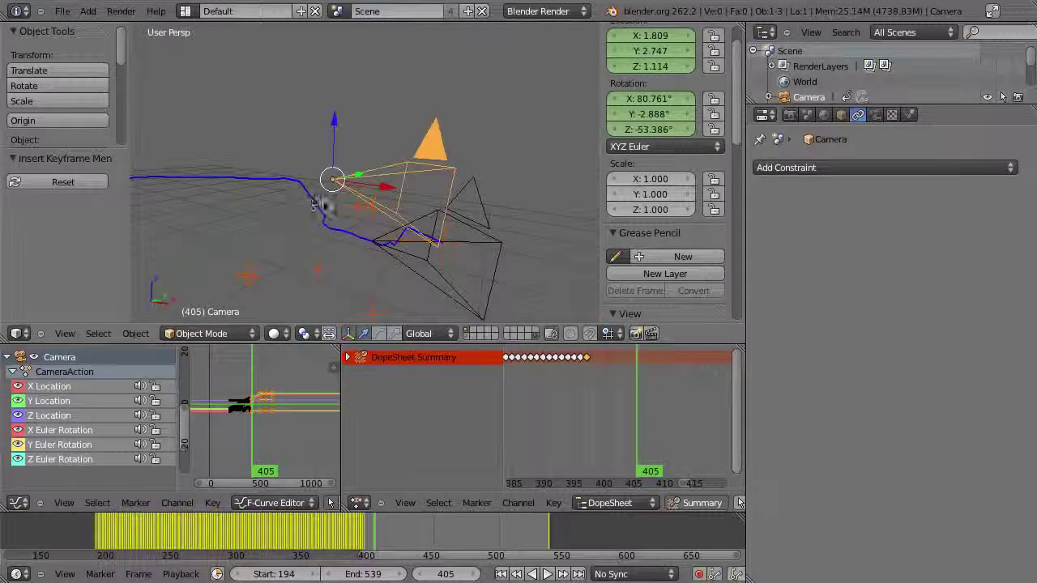